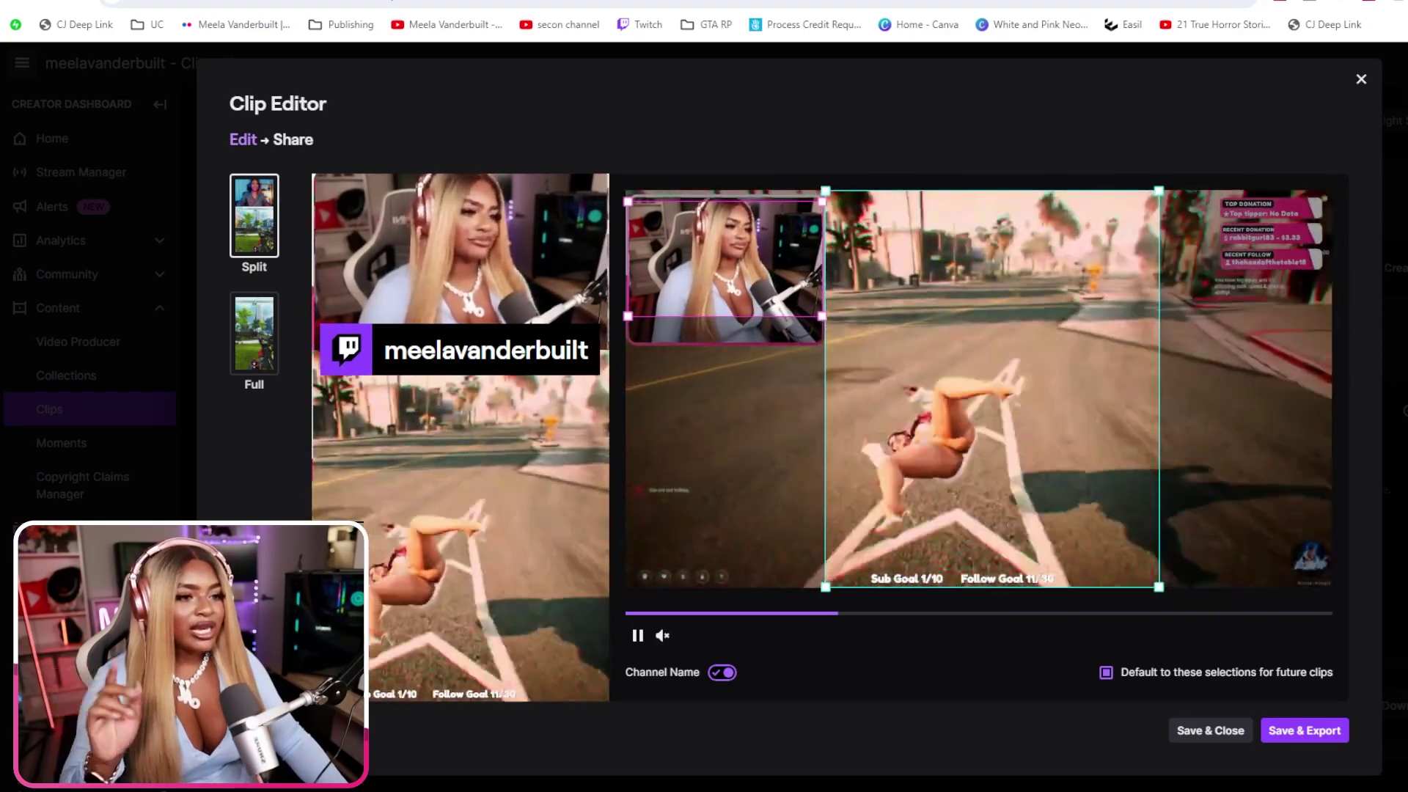
- Try the Full layout with the channel name hidden, and return to the Split layout with the name shown
{"action": "left_click", "coordinate": [254, 334]}
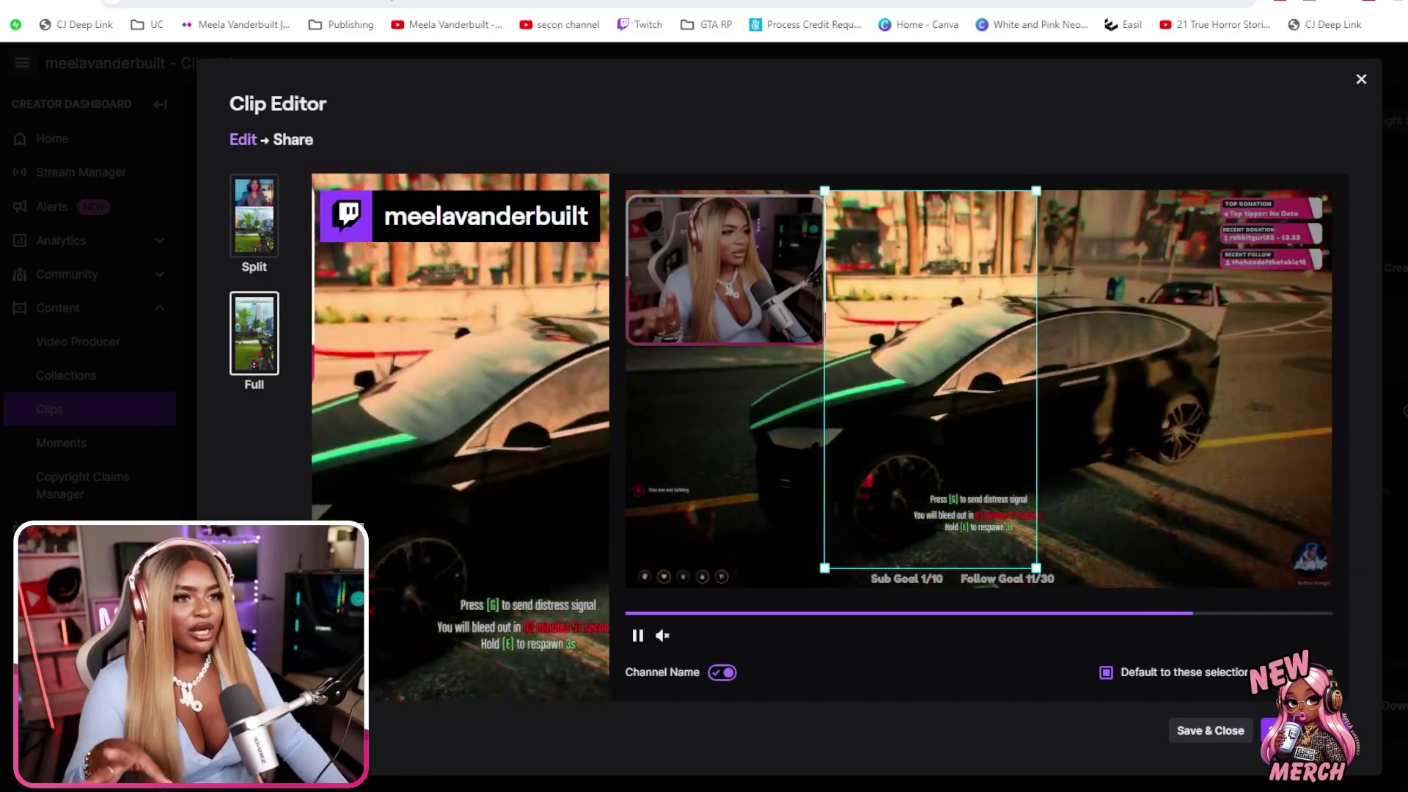
{"action": "left_click", "coordinate": [722, 672]}
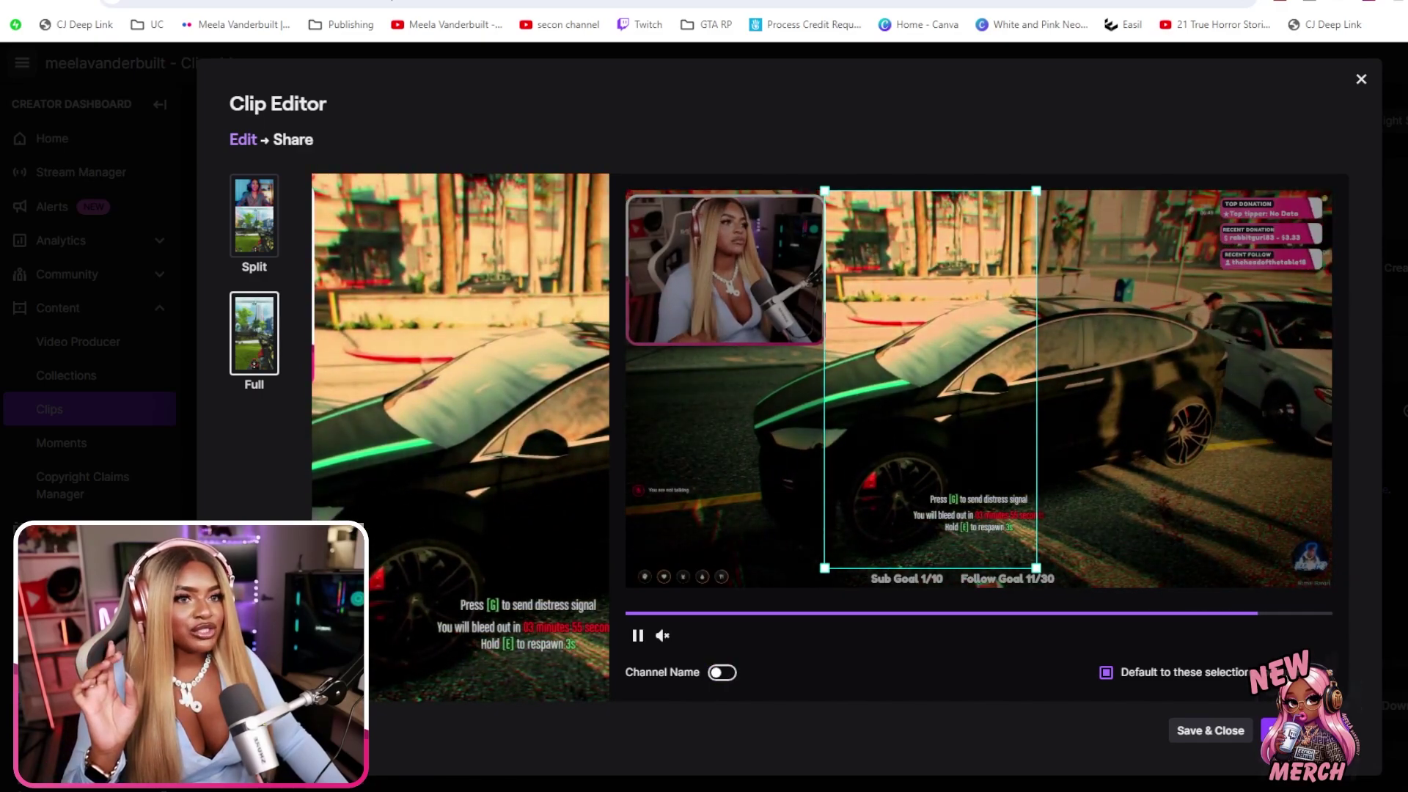
{"action": "left_click", "coordinate": [253, 216]}
{"action": "left_click", "coordinate": [723, 672]}
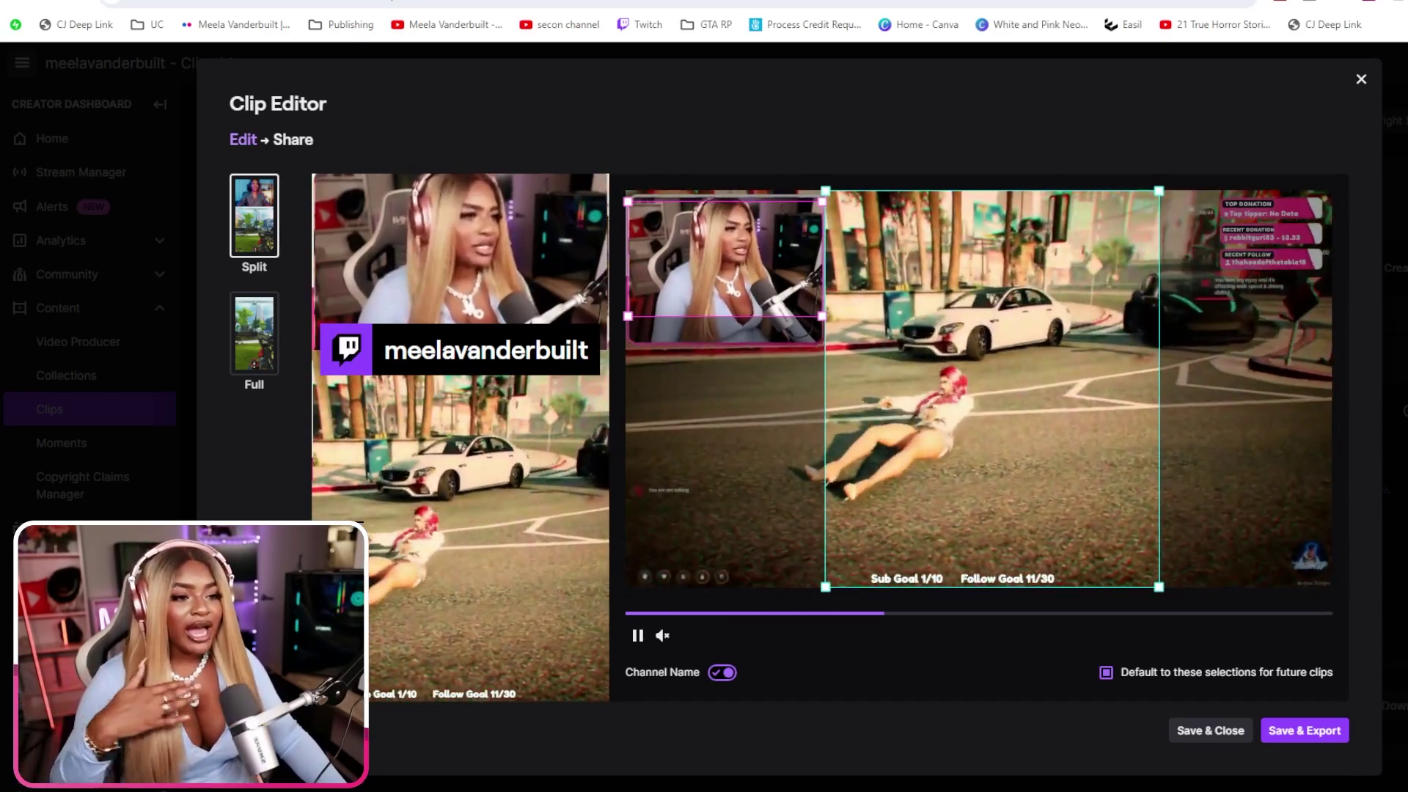
- Turn off the channel name on the Split layout clip and save it for export
{"action": "left_click", "coordinate": [722, 673]}
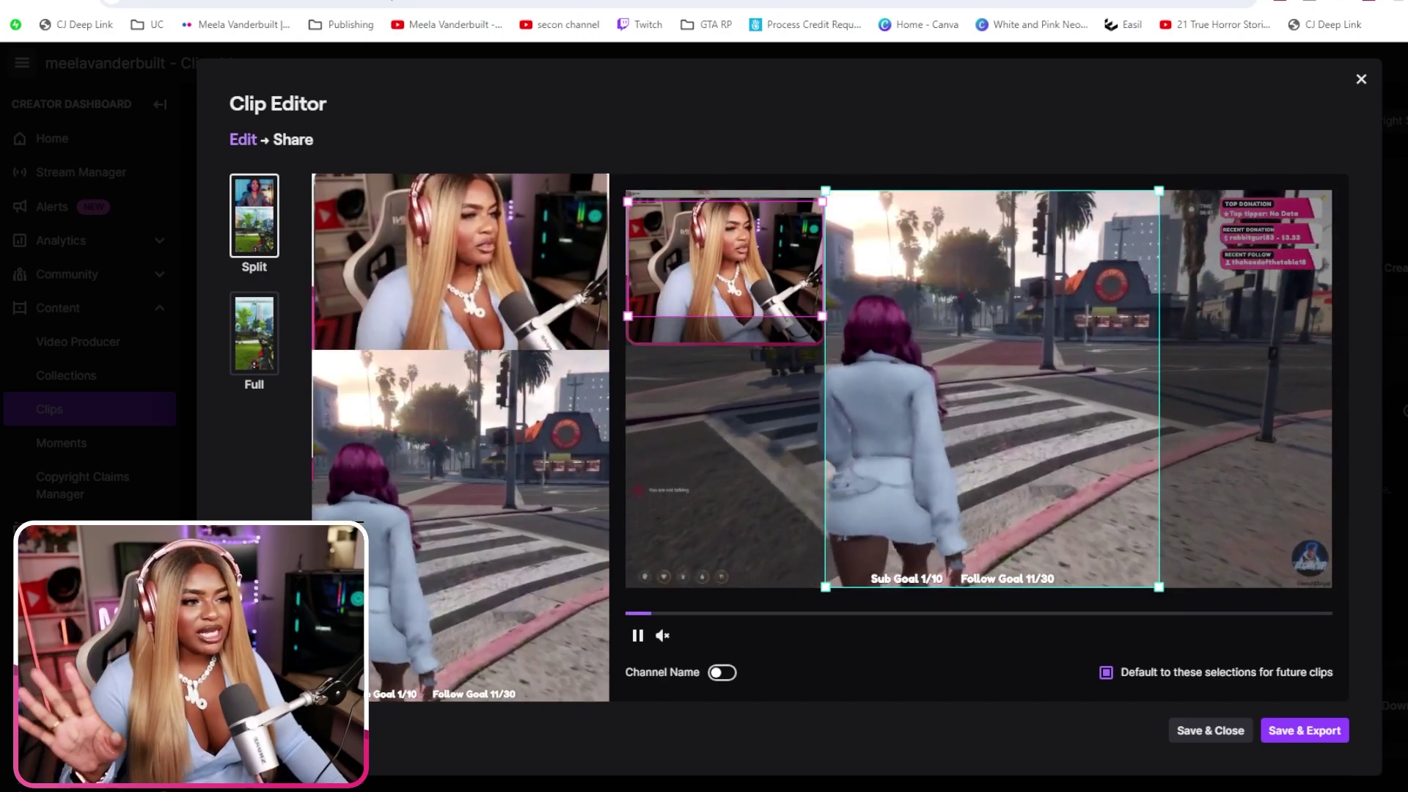
{"action": "left_click", "coordinate": [1303, 731]}
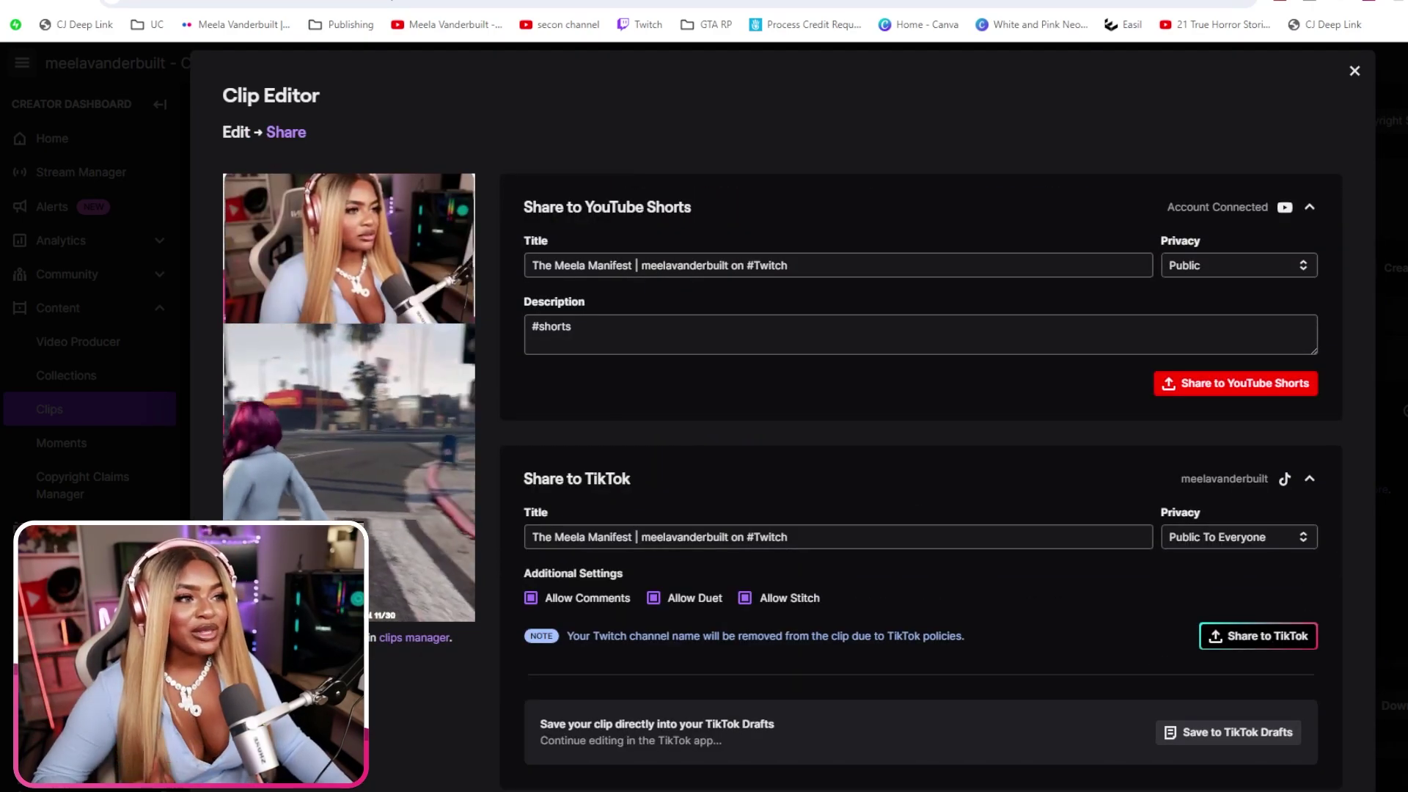
- Set the privacy of the YouTube Shorts share to Unlisted, keeping the title and the #shorts description
{"action": "scroll", "coordinate": [781, 416], "scroll_direction": "down", "scroll_amount": 3}
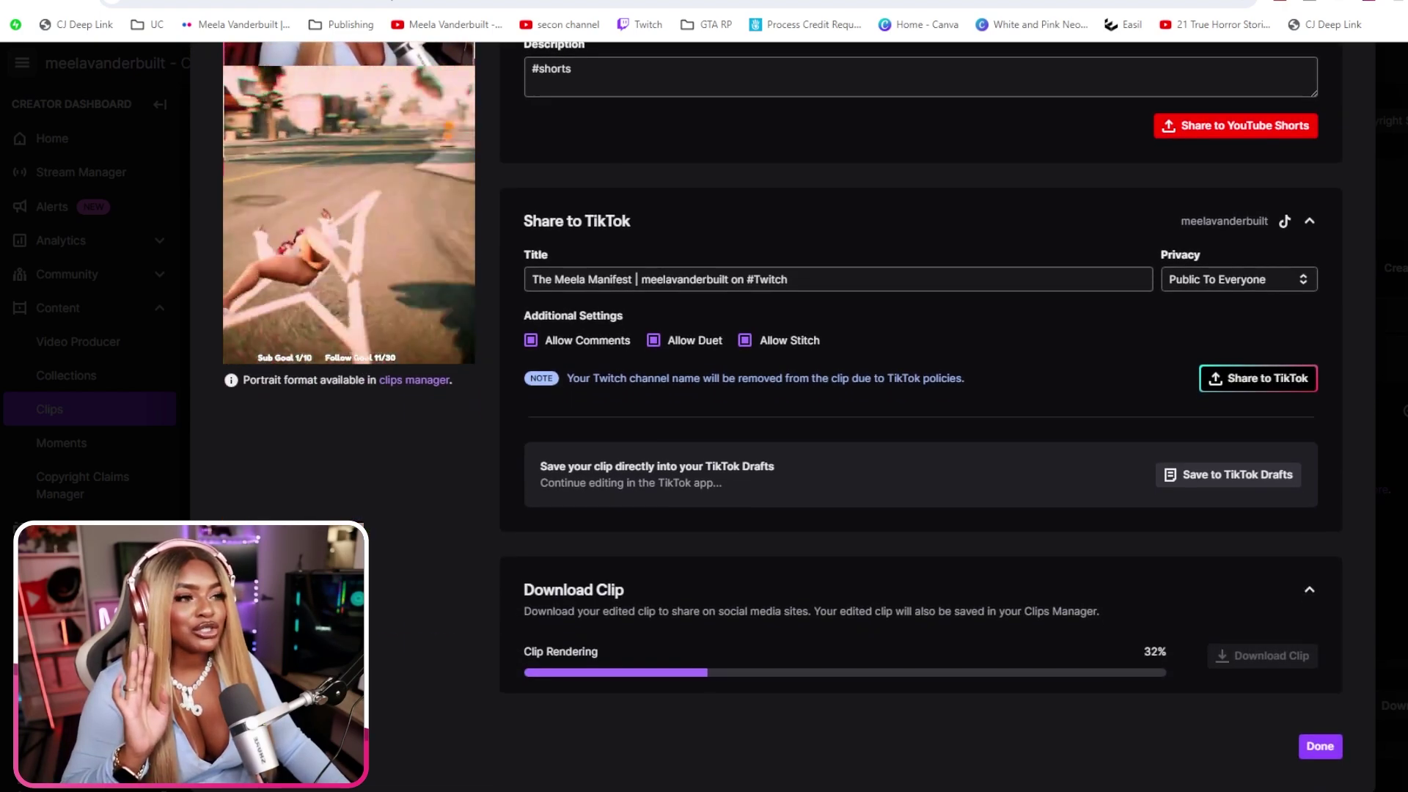
{"action": "scroll", "coordinate": [781, 416], "scroll_direction": "up", "scroll_amount": 3}
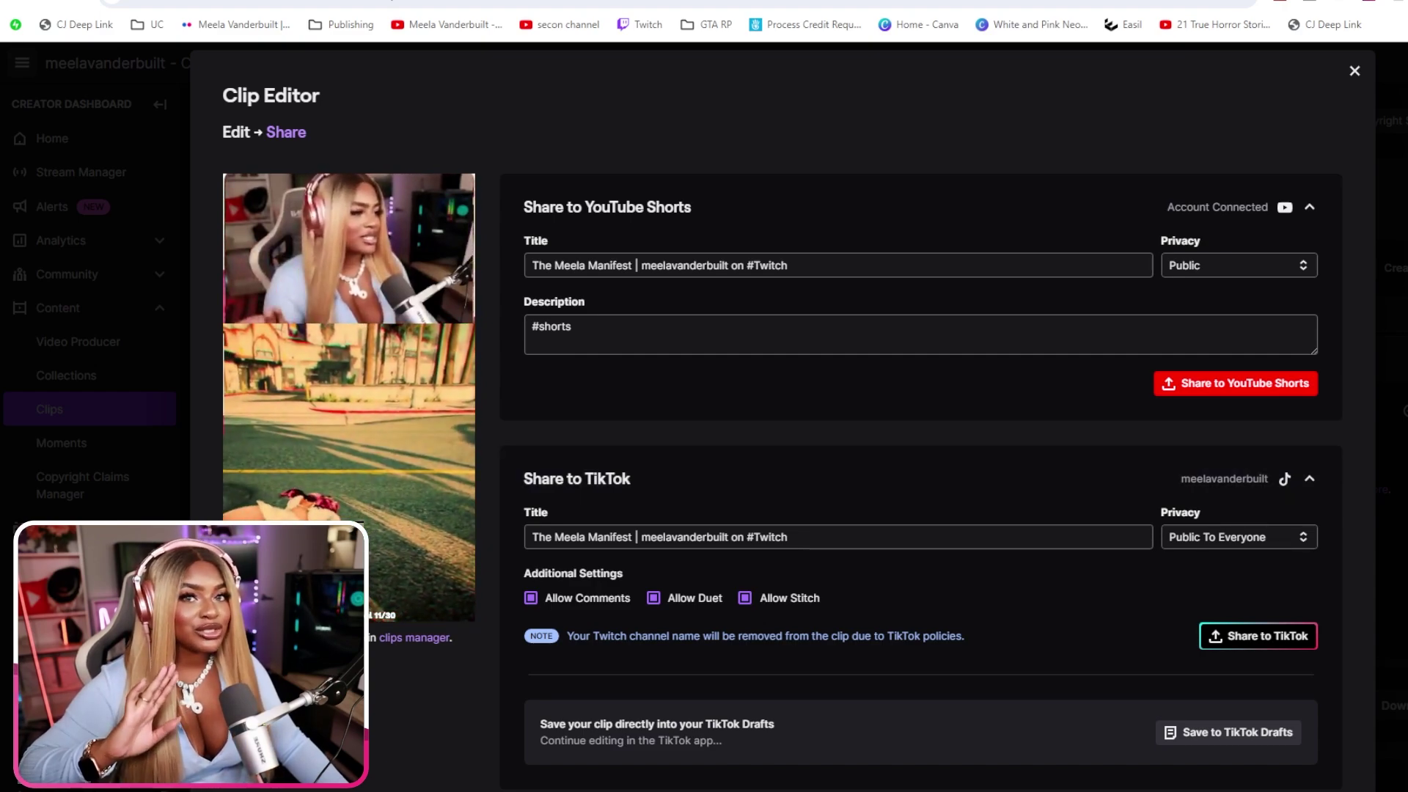
{"action": "triple_click", "coordinate": [685, 265]}
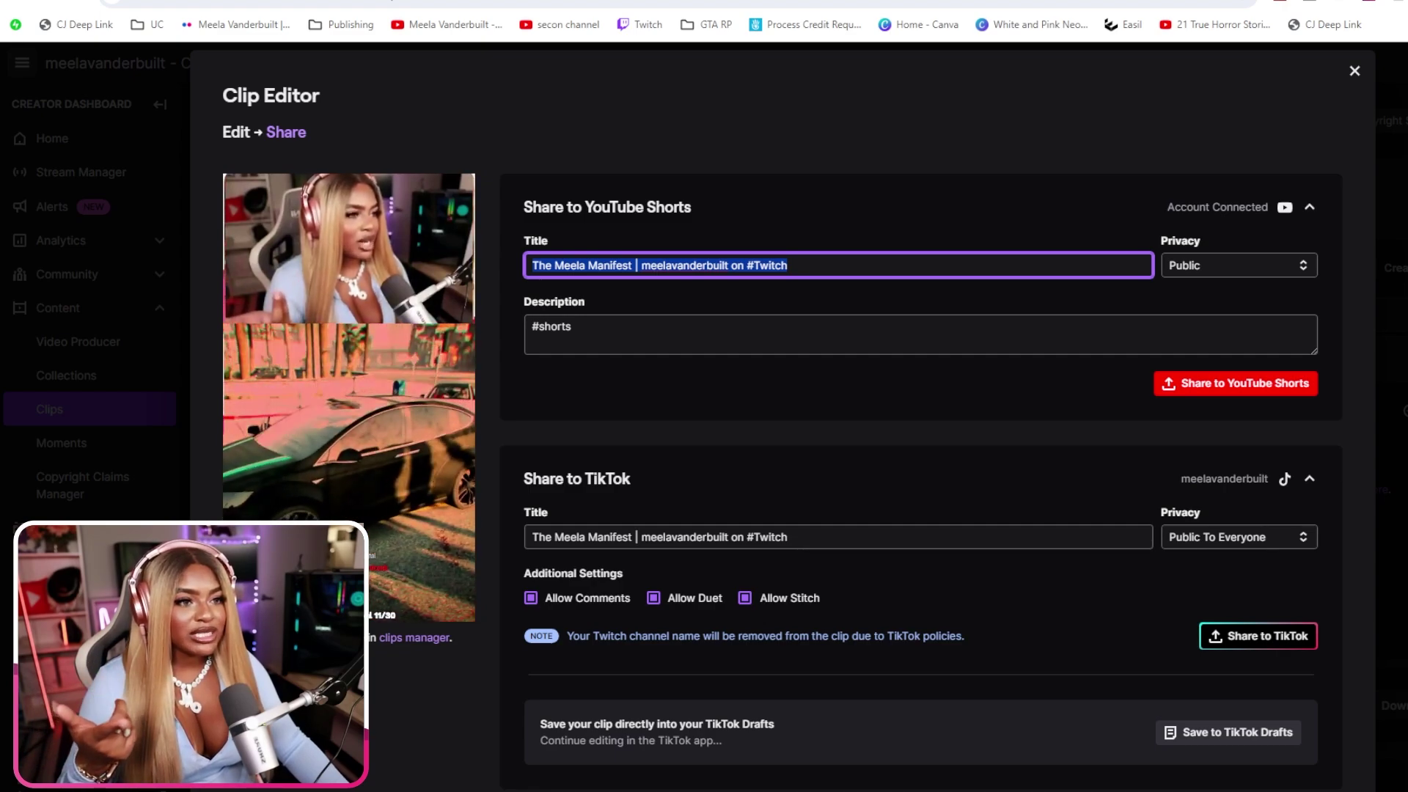
{"action": "left_click", "coordinate": [572, 326]}
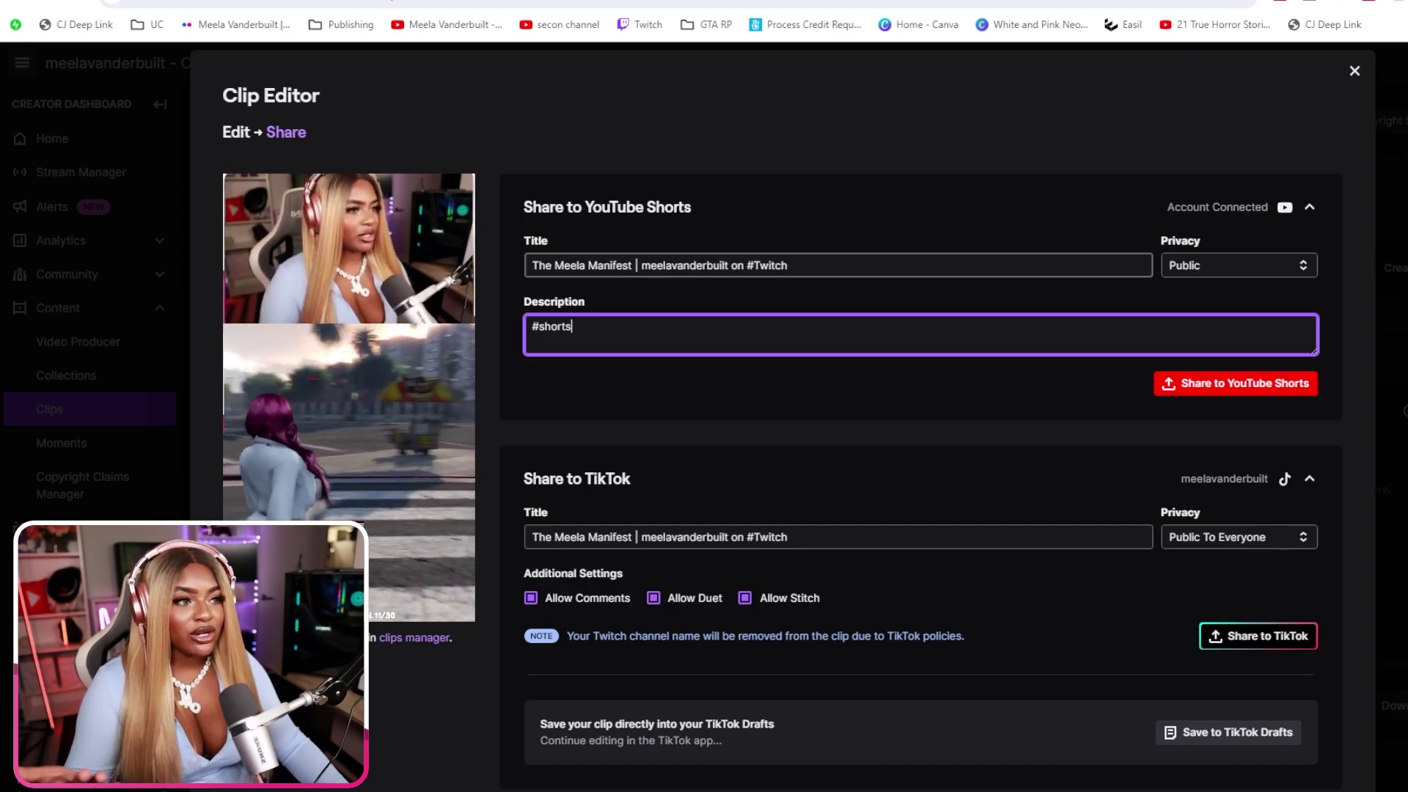
{"action": "key", "text": "shift+Tab"}
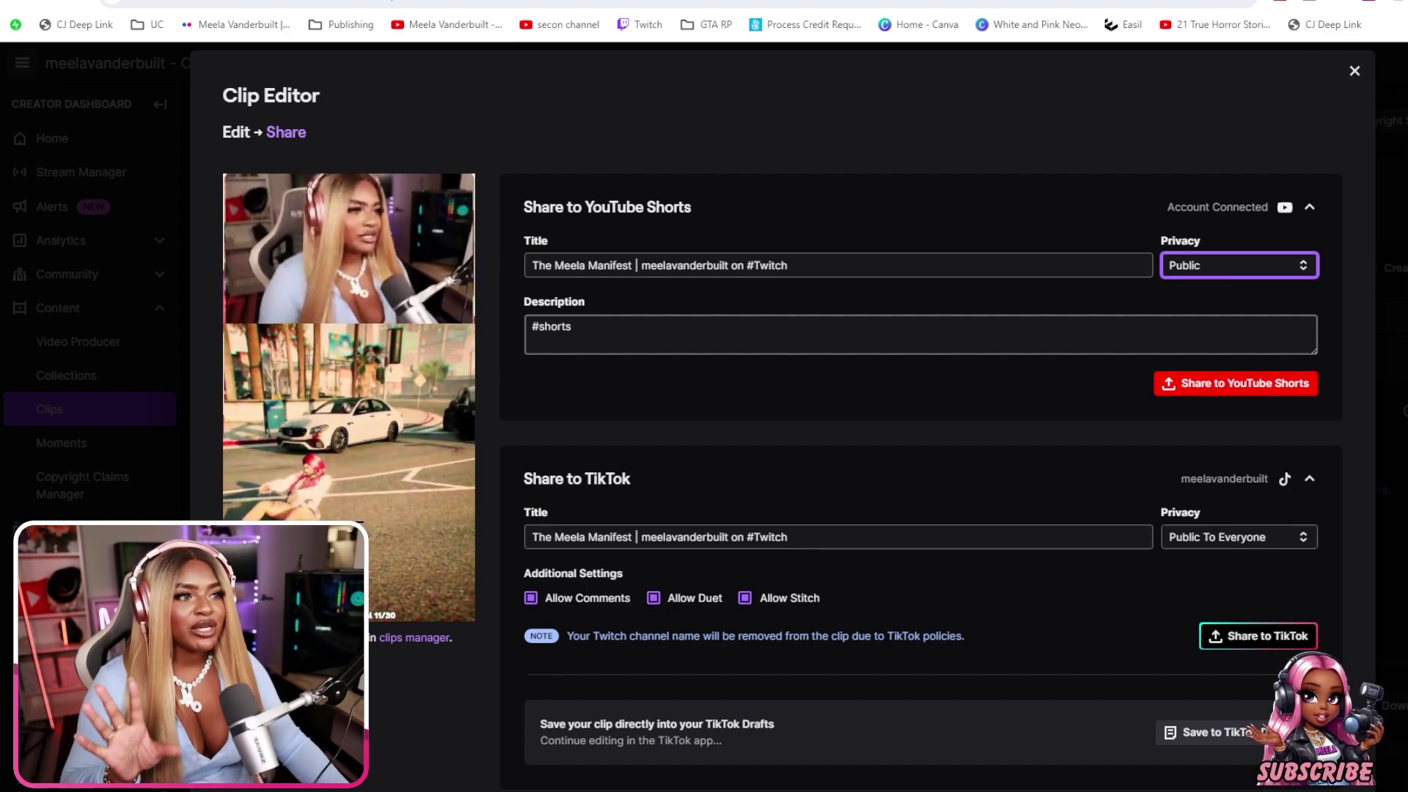
{"action": "key", "text": "Down"}
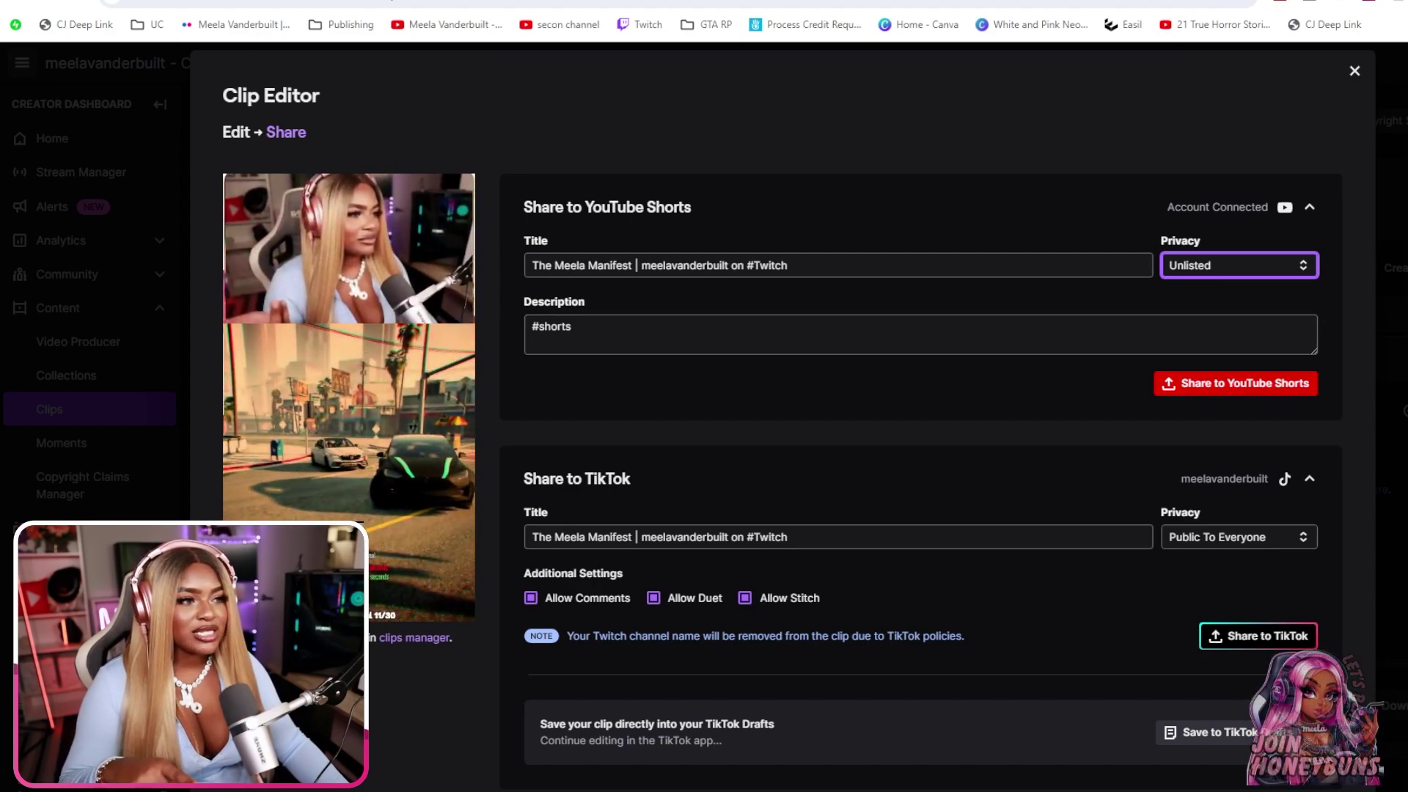
- Try turning off the comment, duet and stitch permissions for the TikTok share, and turn them back on
{"action": "scroll", "coordinate": [920, 410], "scroll_direction": "down", "scroll_amount": 3}
{"action": "scroll", "coordinate": [920, 411], "scroll_direction": "down", "scroll_amount": 1}
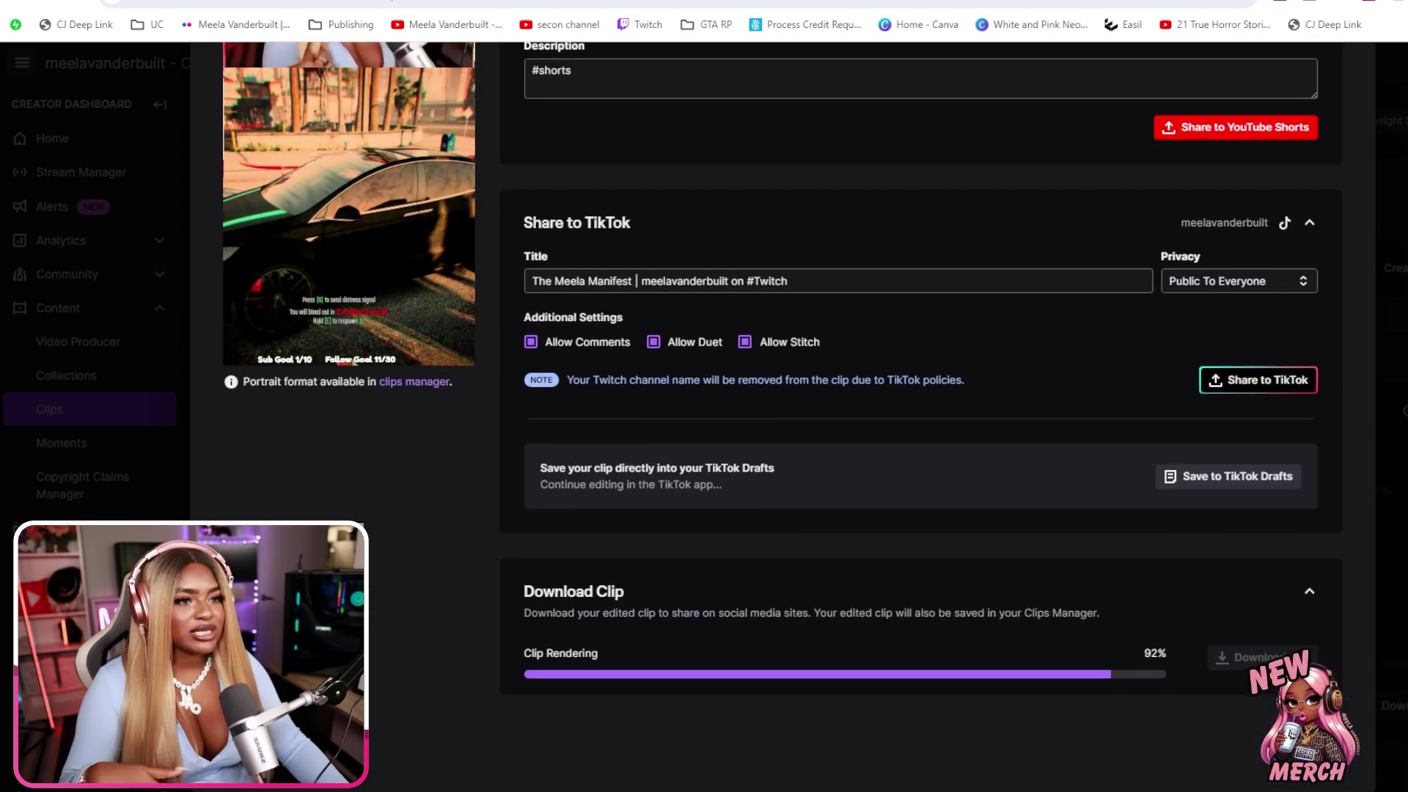
{"action": "left_click", "coordinate": [530, 341]}
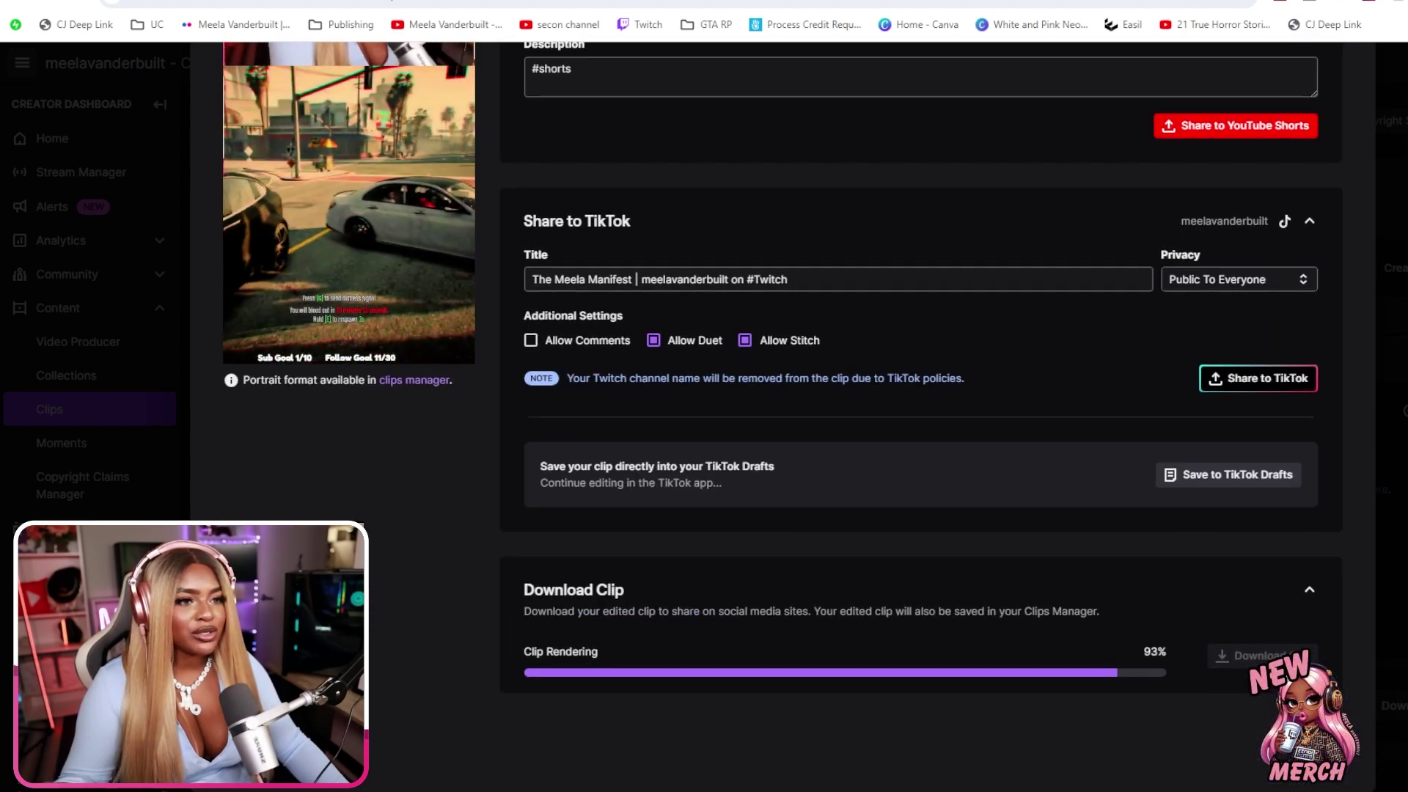
{"action": "left_click", "coordinate": [652, 341]}
{"action": "left_click", "coordinate": [745, 340]}
{"action": "left_click", "coordinate": [653, 341]}
{"action": "left_click", "coordinate": [744, 341]}
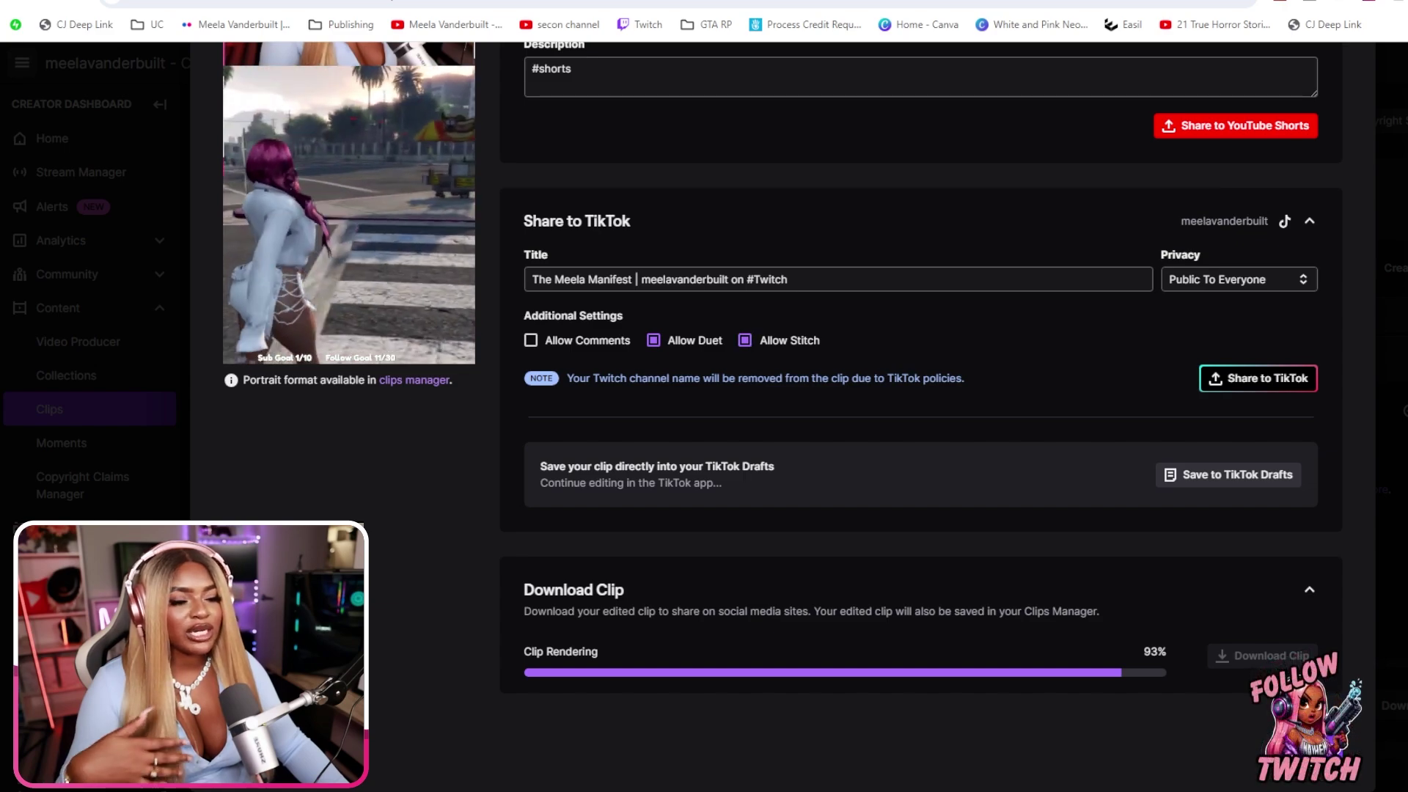
{"action": "left_click", "coordinate": [530, 341]}
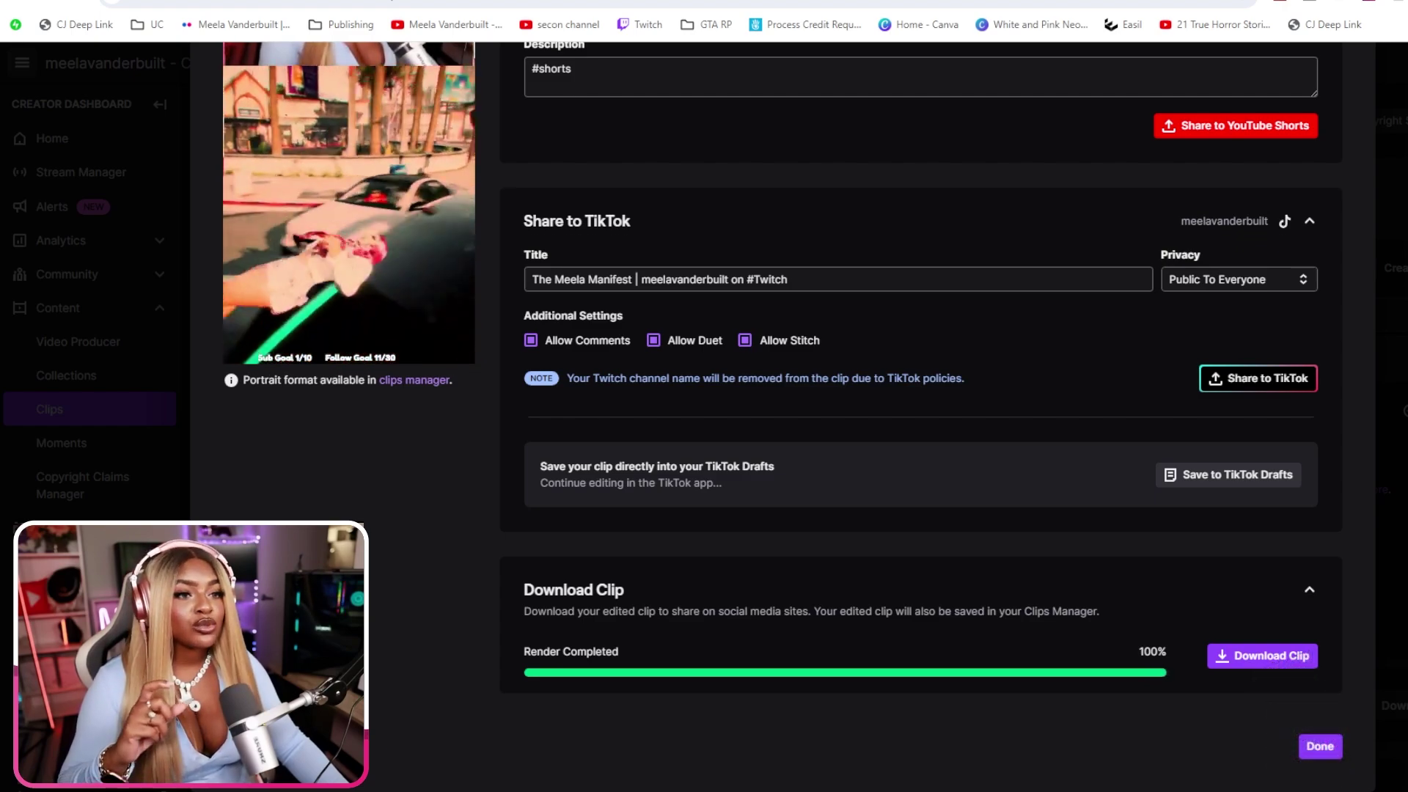
- Review the YouTube Shorts, TikTok and clip download options, including the TikTok title
{"action": "scroll", "coordinate": [920, 410], "scroll_direction": "up", "scroll_amount": 2}
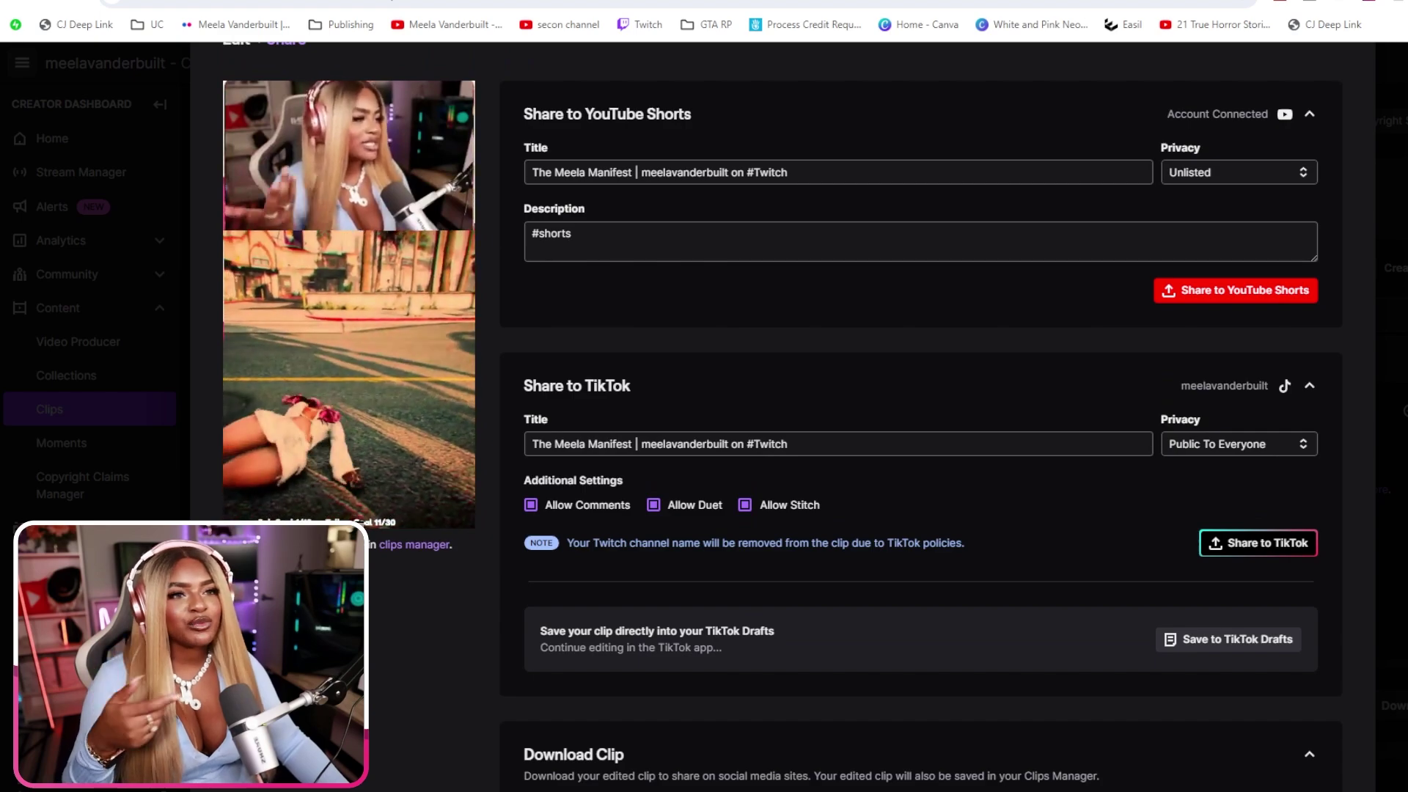
{"action": "scroll", "coordinate": [921, 411], "scroll_direction": "down", "scroll_amount": 1}
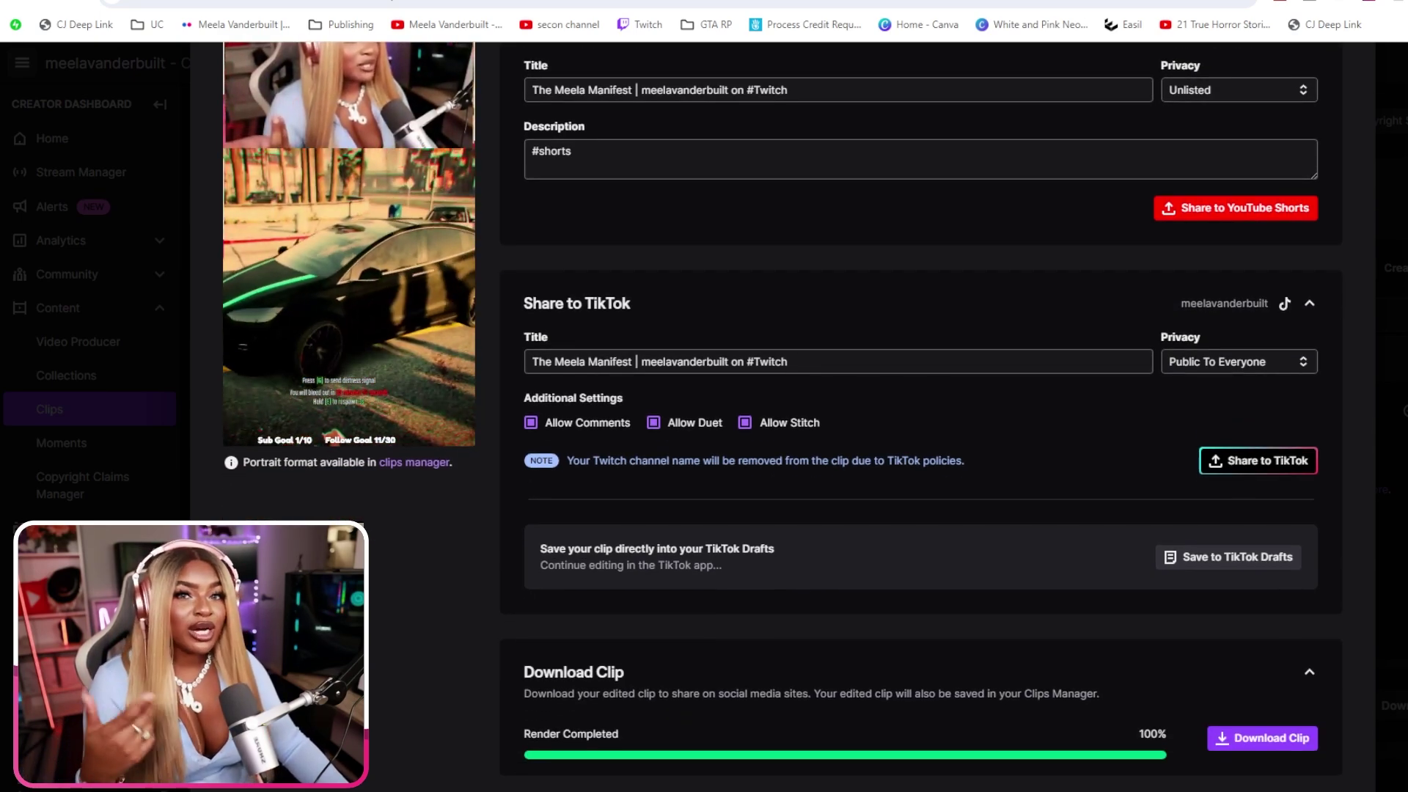
{"action": "scroll", "coordinate": [921, 410], "scroll_direction": "up", "scroll_amount": 1}
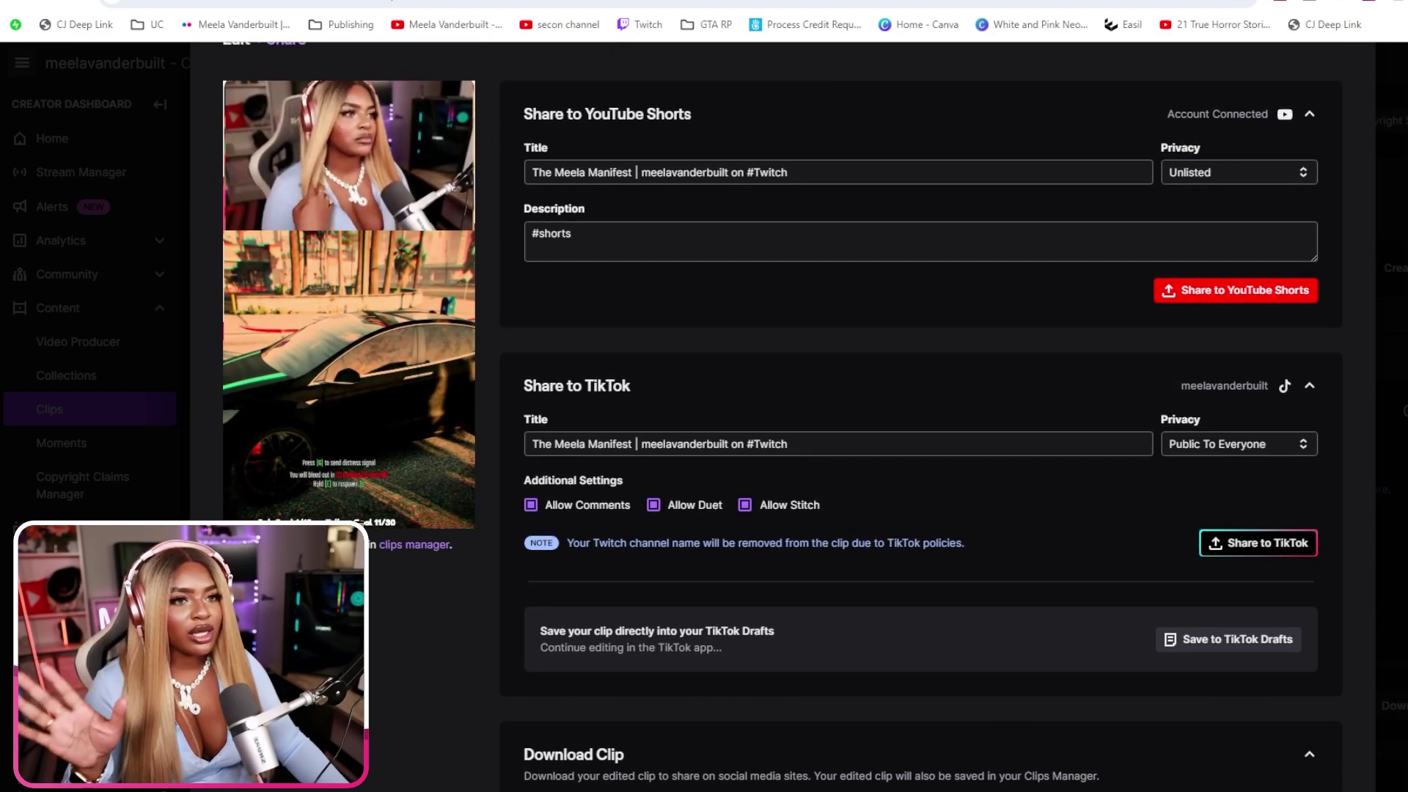
{"action": "scroll", "coordinate": [920, 411], "scroll_direction": "down", "scroll_amount": 2}
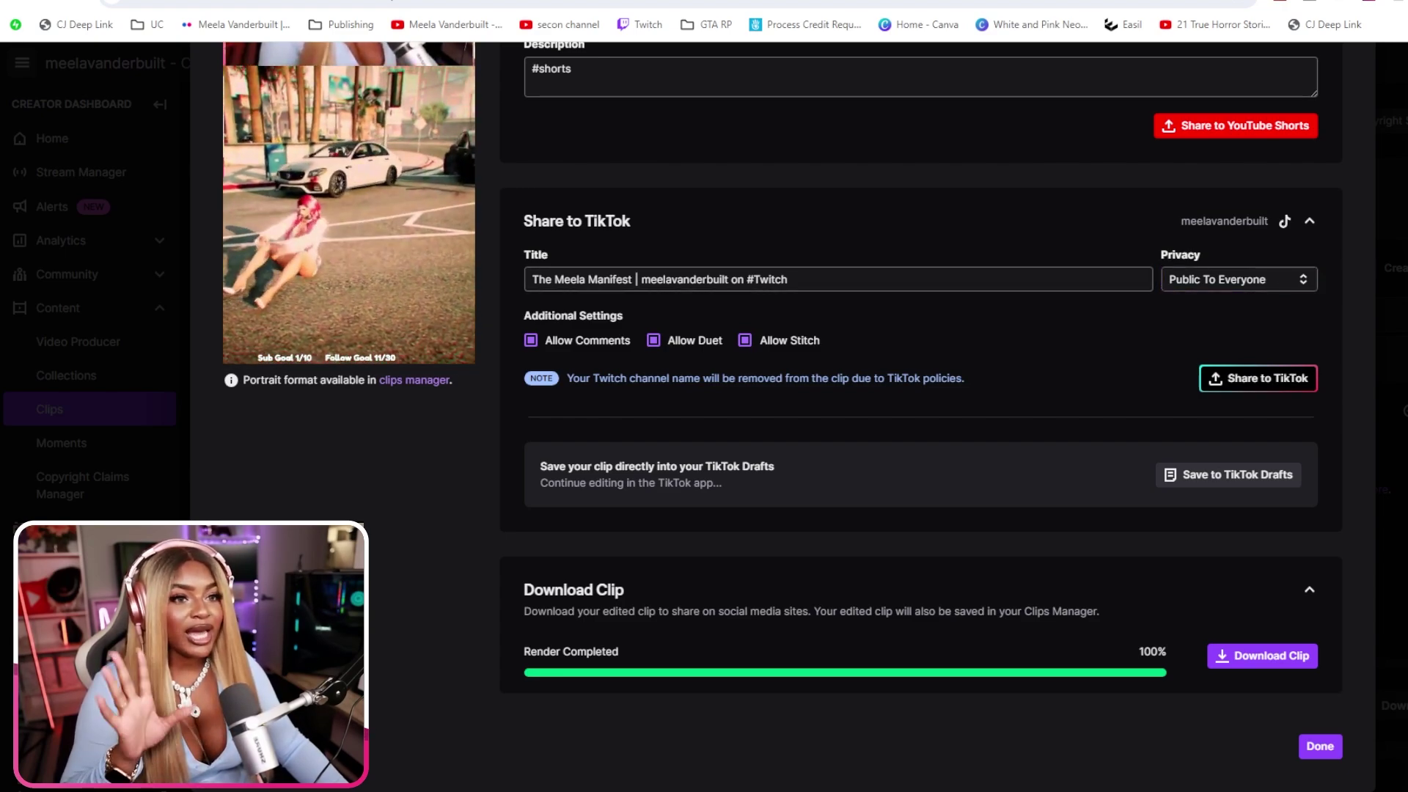
{"action": "scroll", "coordinate": [920, 411], "scroll_direction": "up", "scroll_amount": 3}
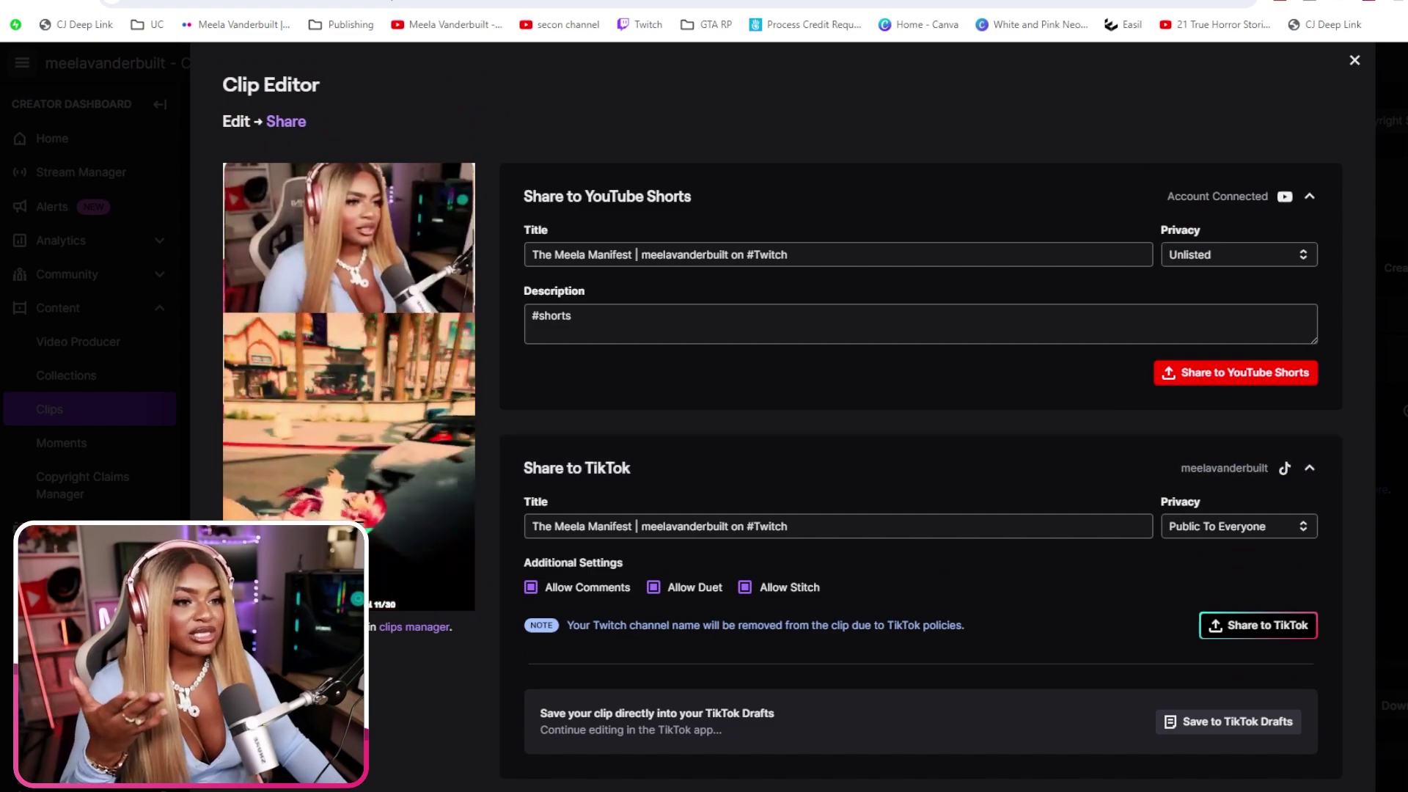
{"action": "left_click", "coordinate": [788, 526]}
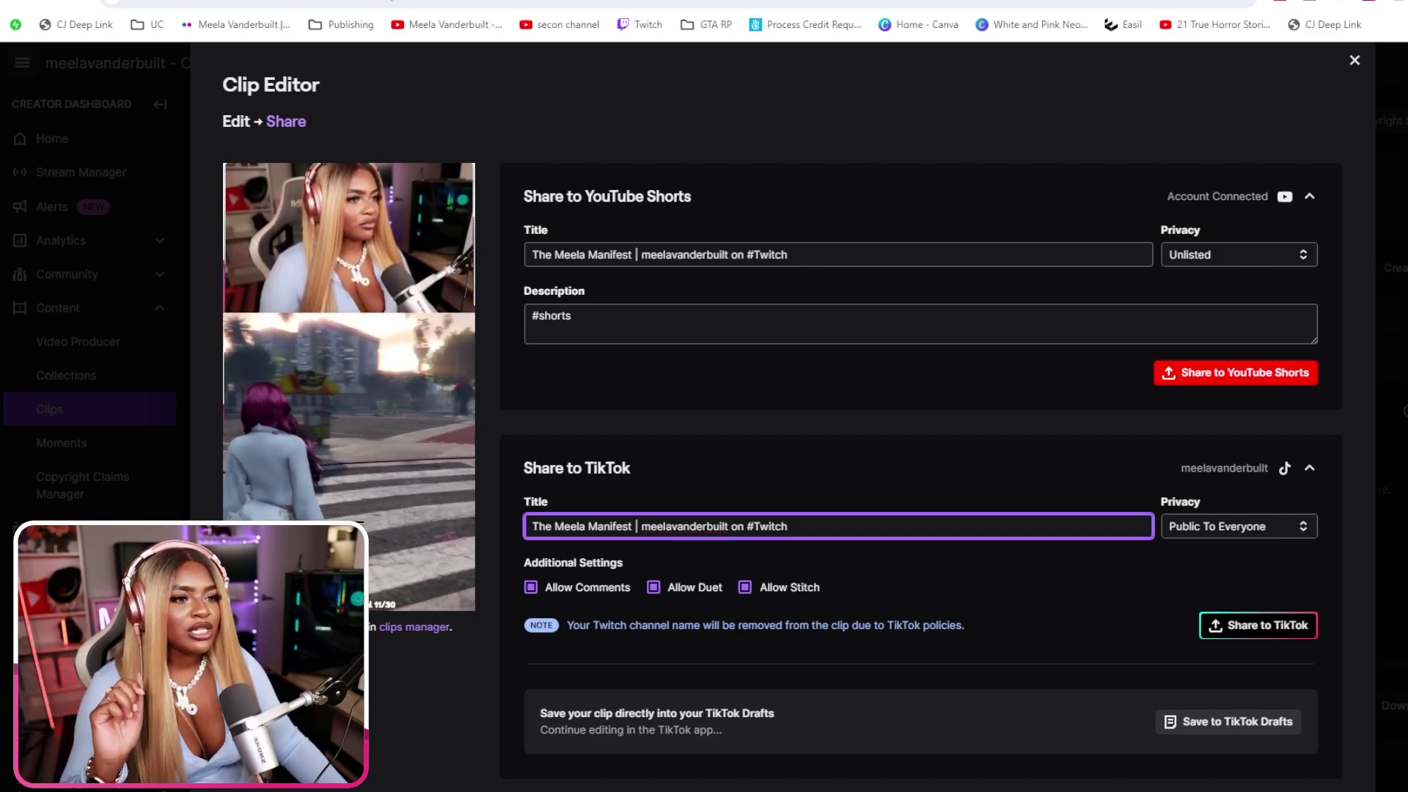
{"action": "scroll", "coordinate": [807, 410], "scroll_direction": "down", "scroll_amount": 2}
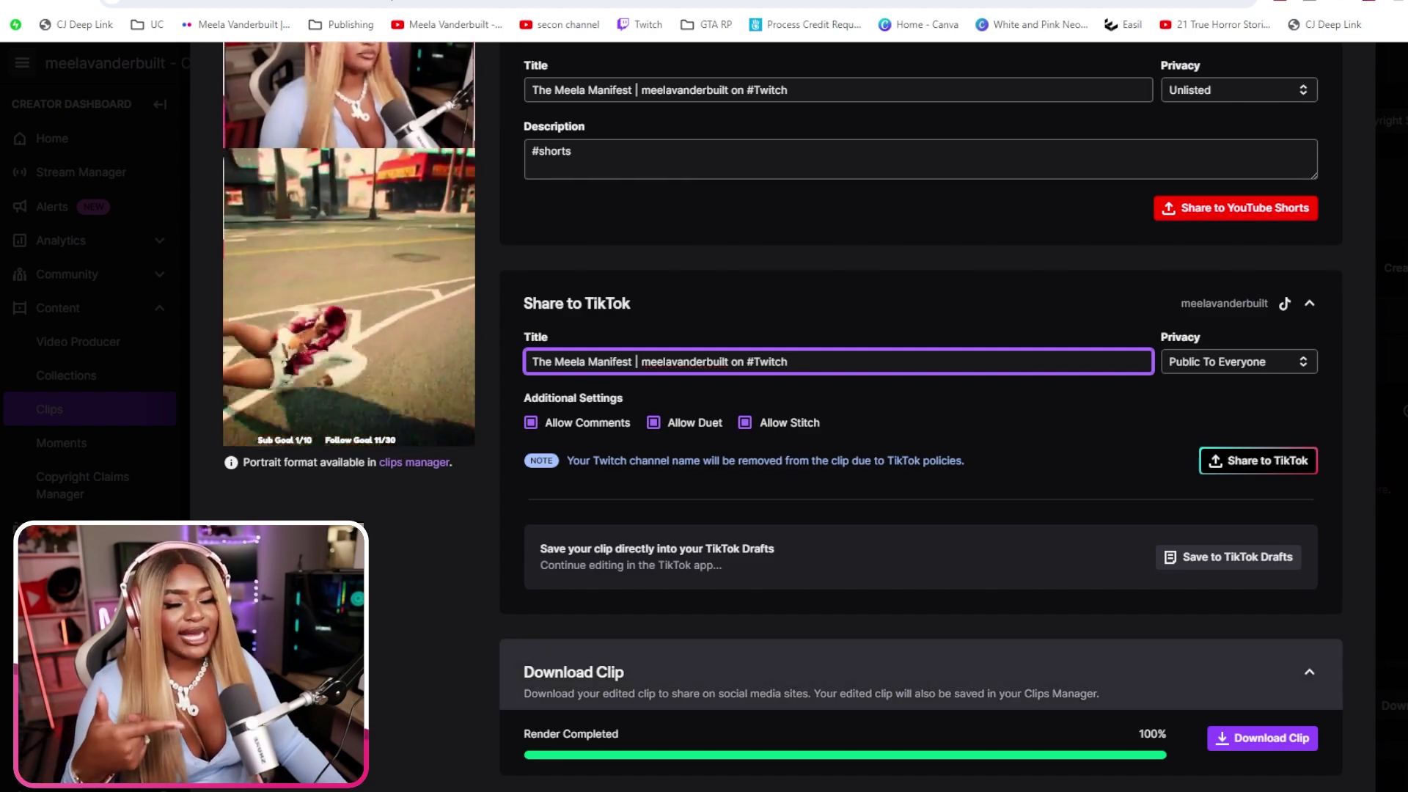
{"action": "scroll", "coordinate": [920, 411], "scroll_direction": "down", "scroll_amount": 1}
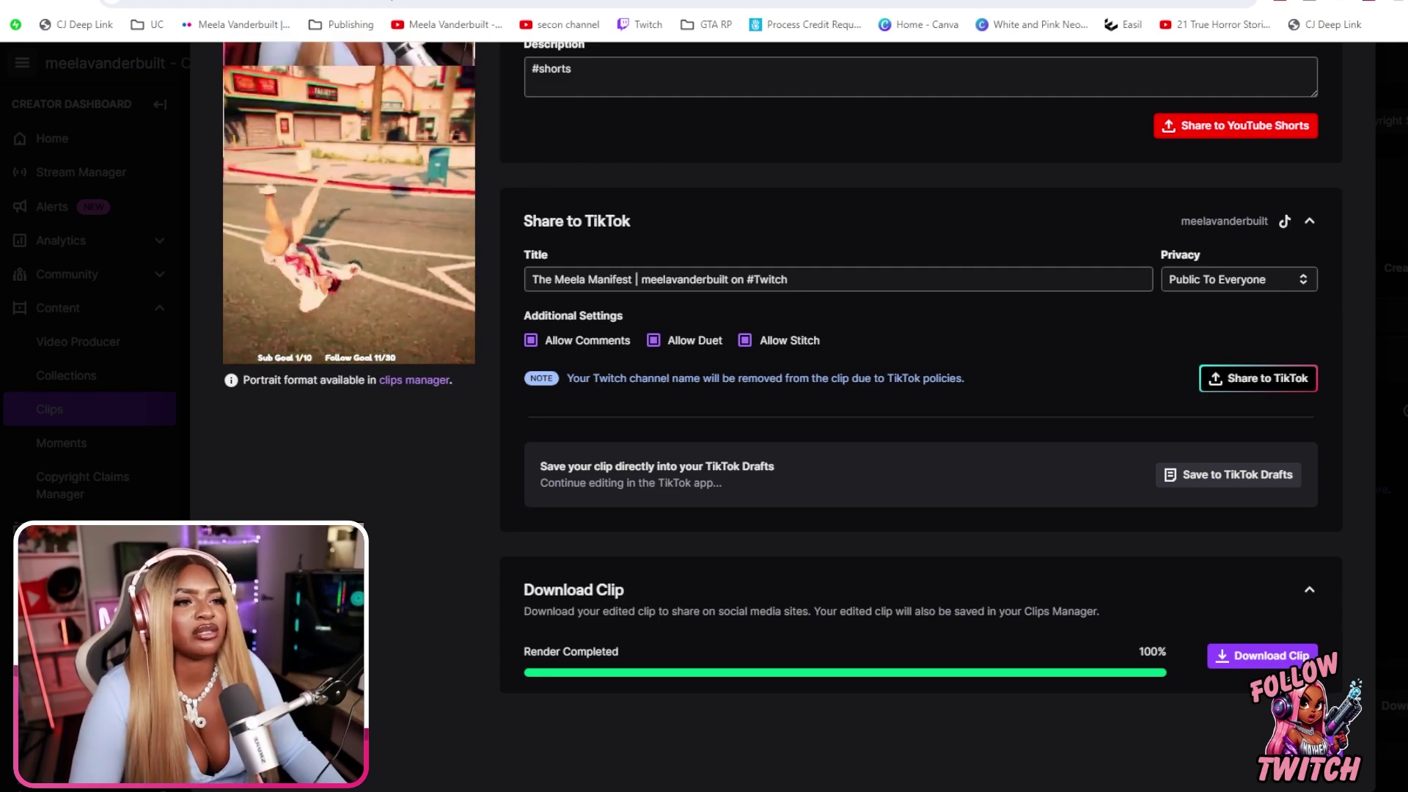
{"action": "left_click", "coordinate": [836, 279]}
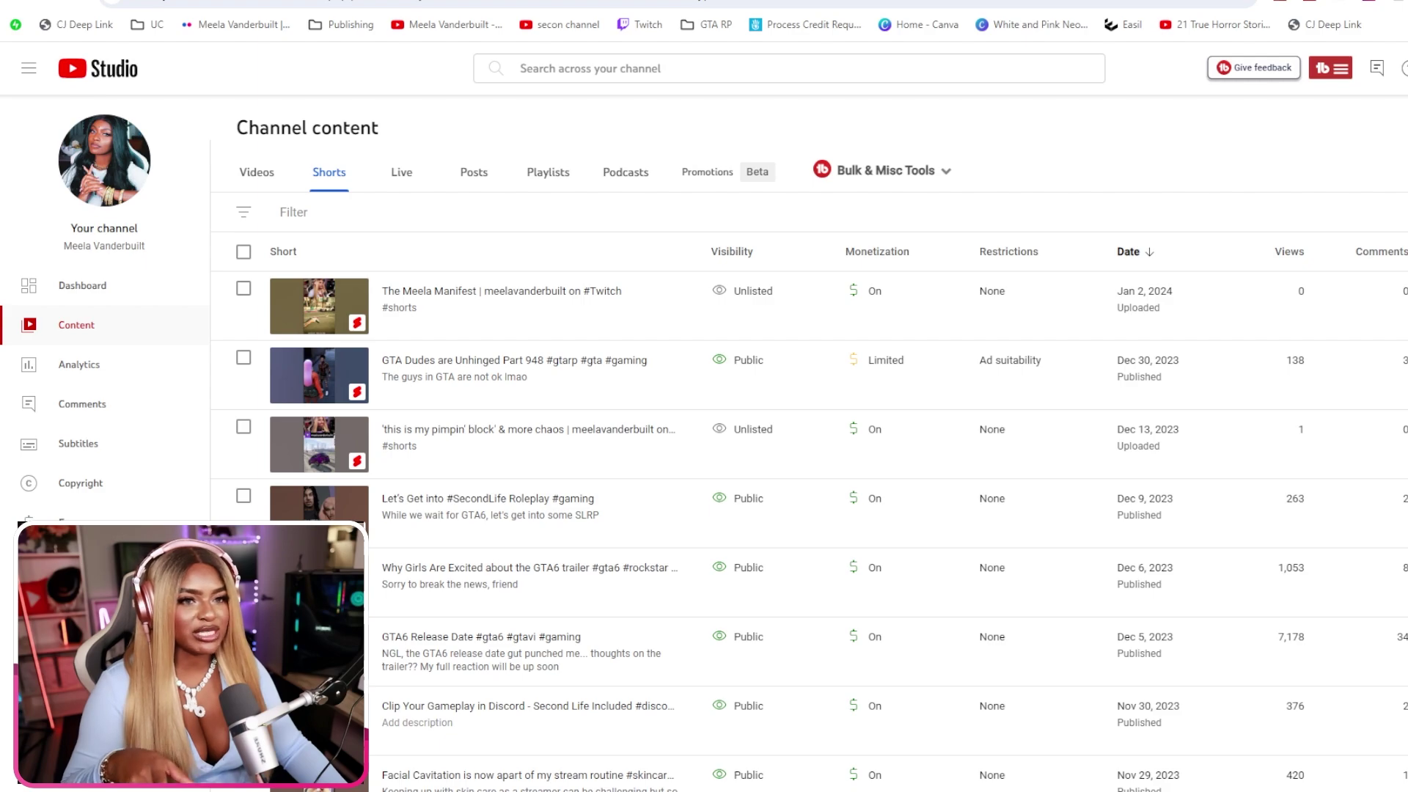
- In YouTube Studio, check the Videos and Shorts lists and open the details of the "The Meela Manifest" Short
{"action": "left_click", "coordinate": [256, 172]}
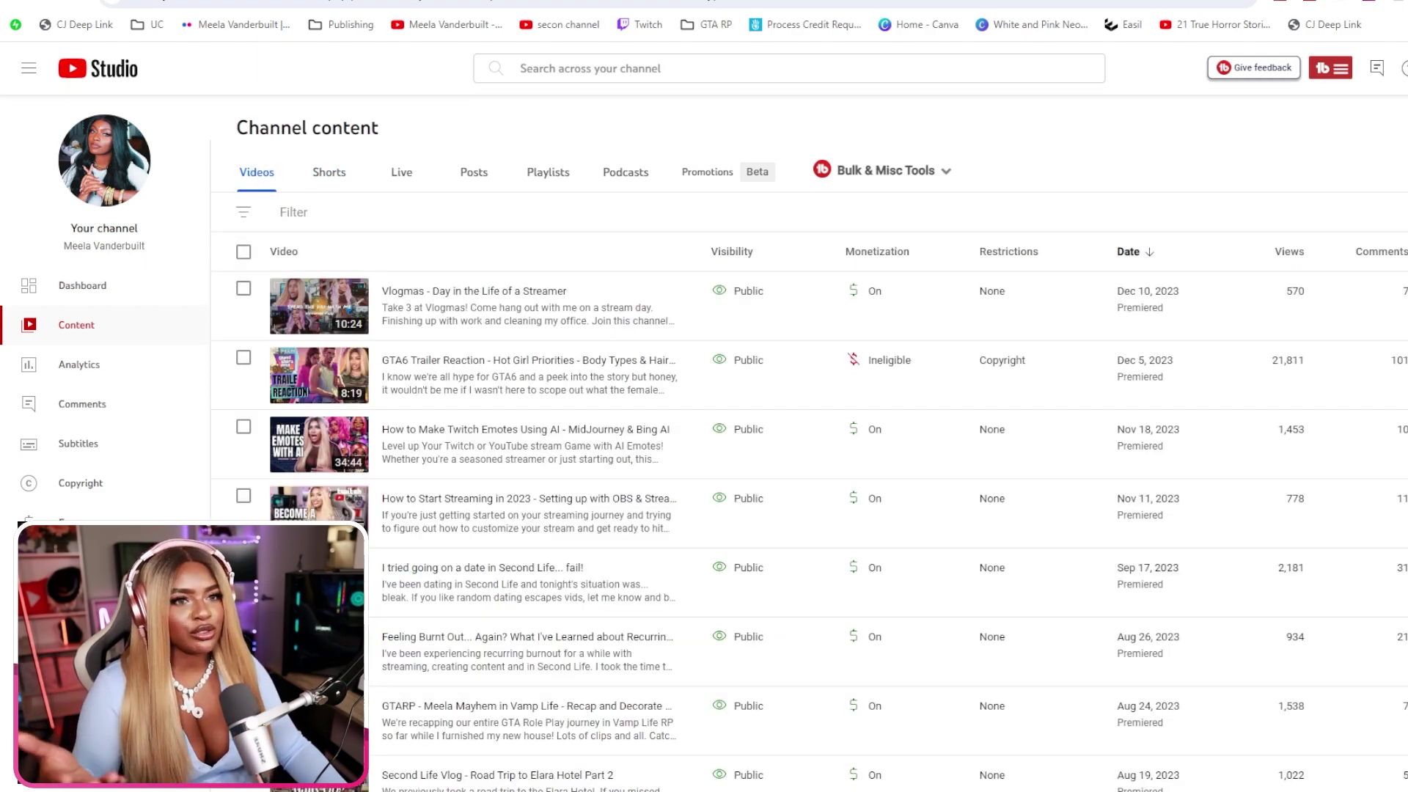
{"action": "left_click", "coordinate": [329, 172]}
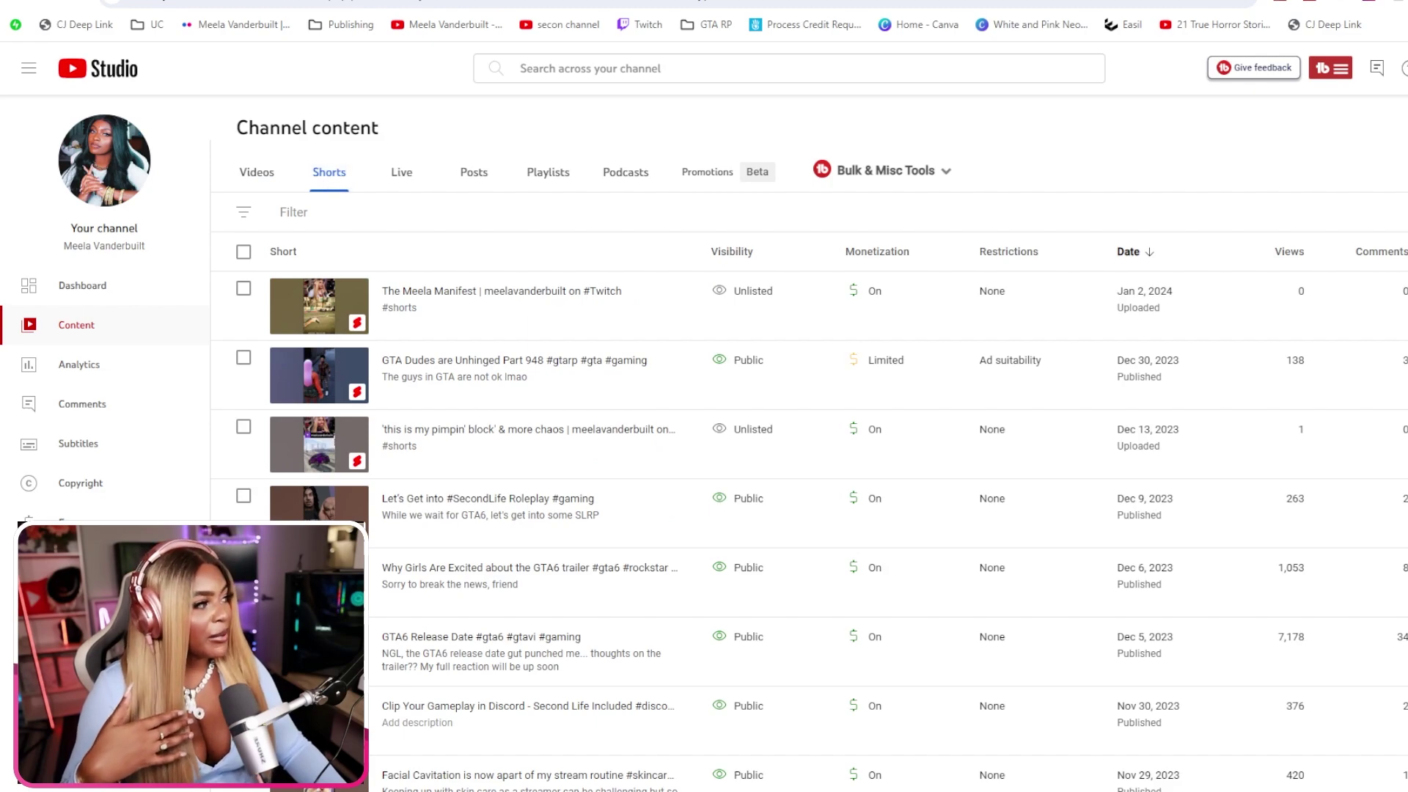
{"action": "mouse_move", "coordinate": [748, 291]}
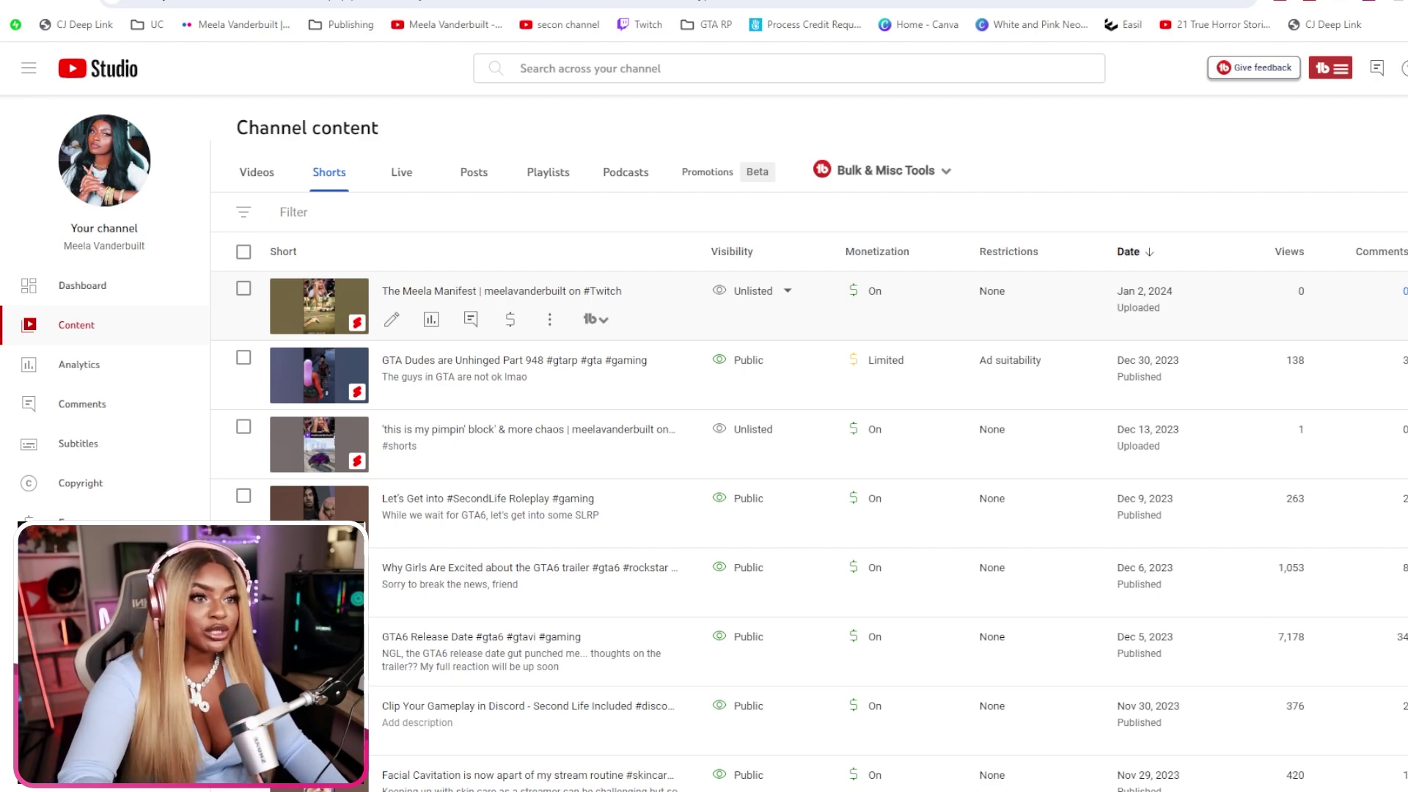
{"action": "mouse_move", "coordinate": [877, 252]}
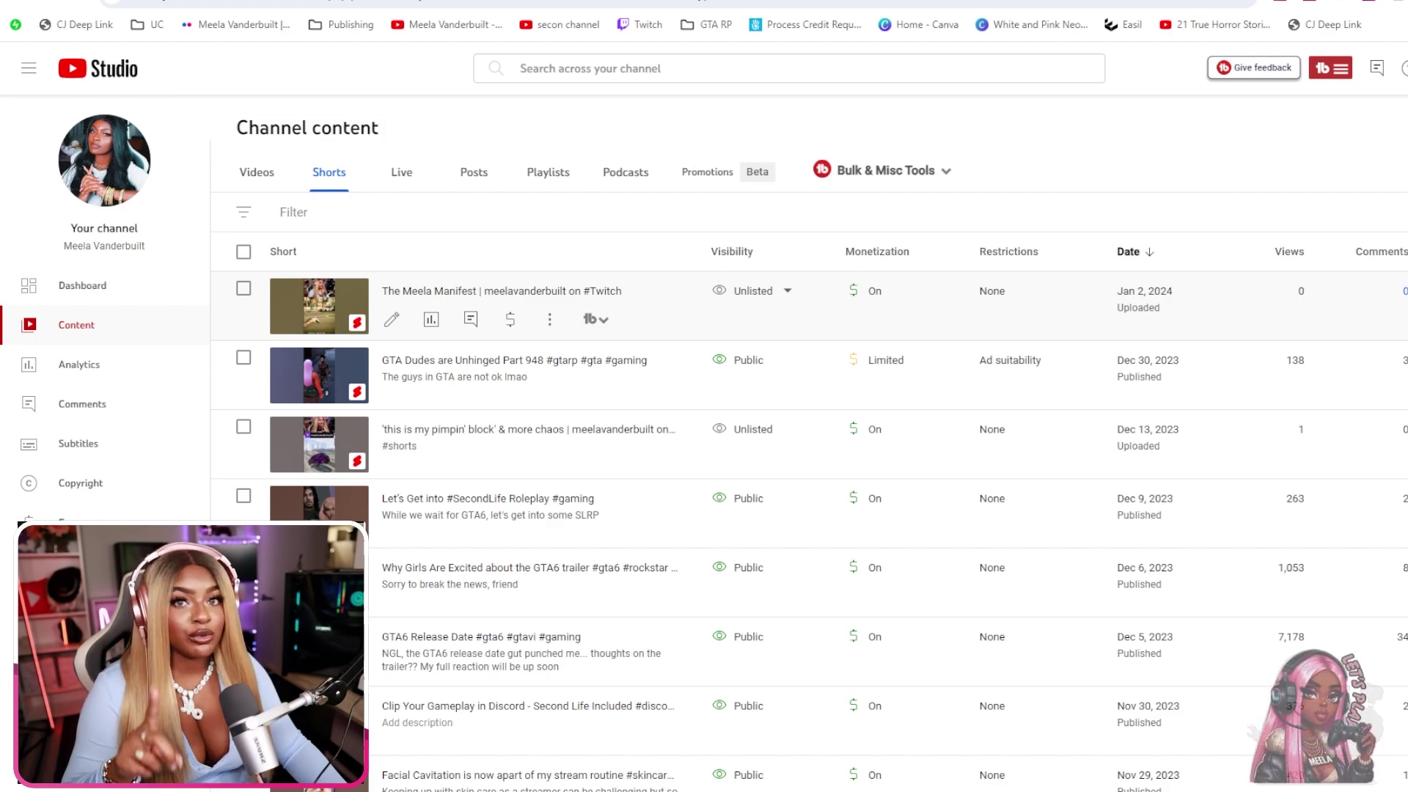
{"action": "mouse_move", "coordinate": [1009, 251]}
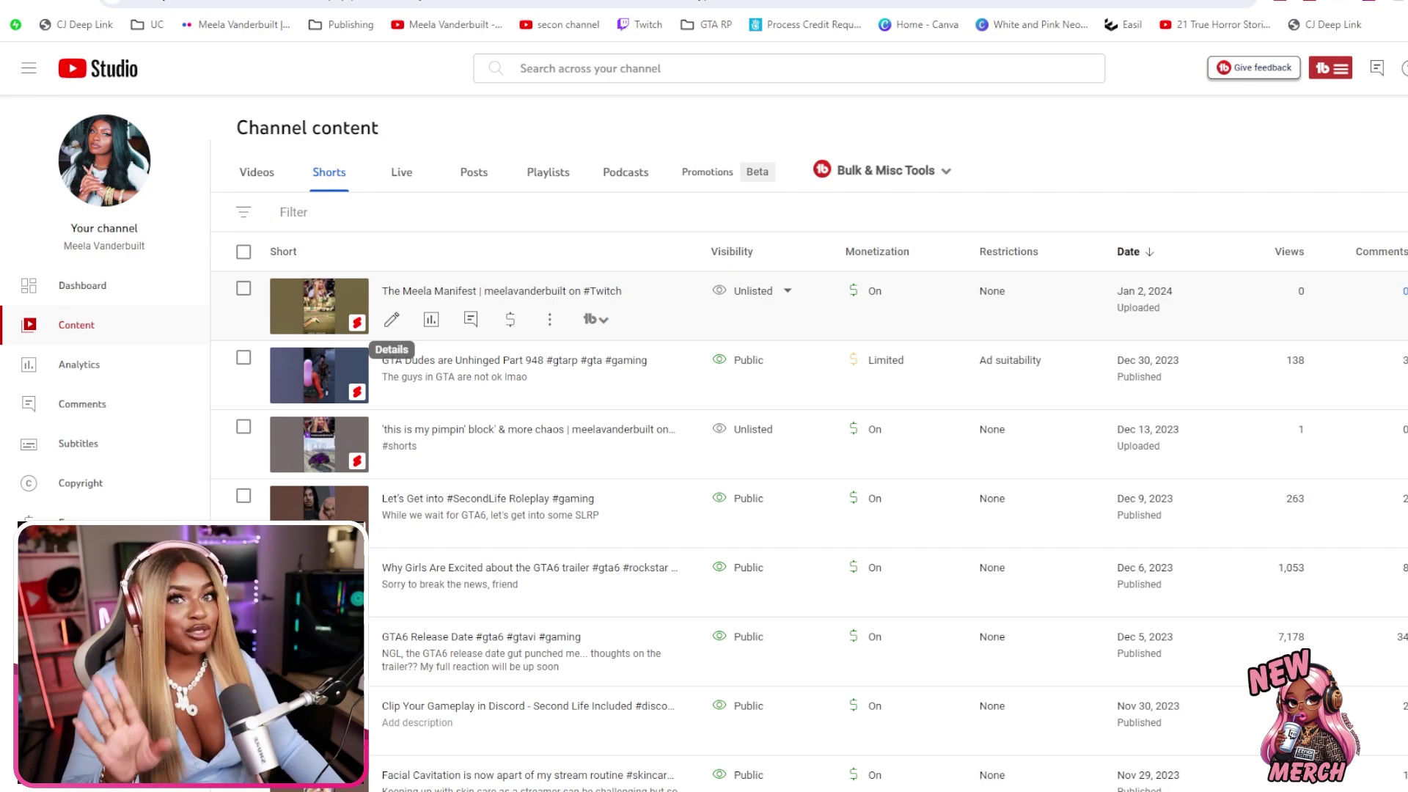
{"action": "left_click", "coordinate": [391, 319]}
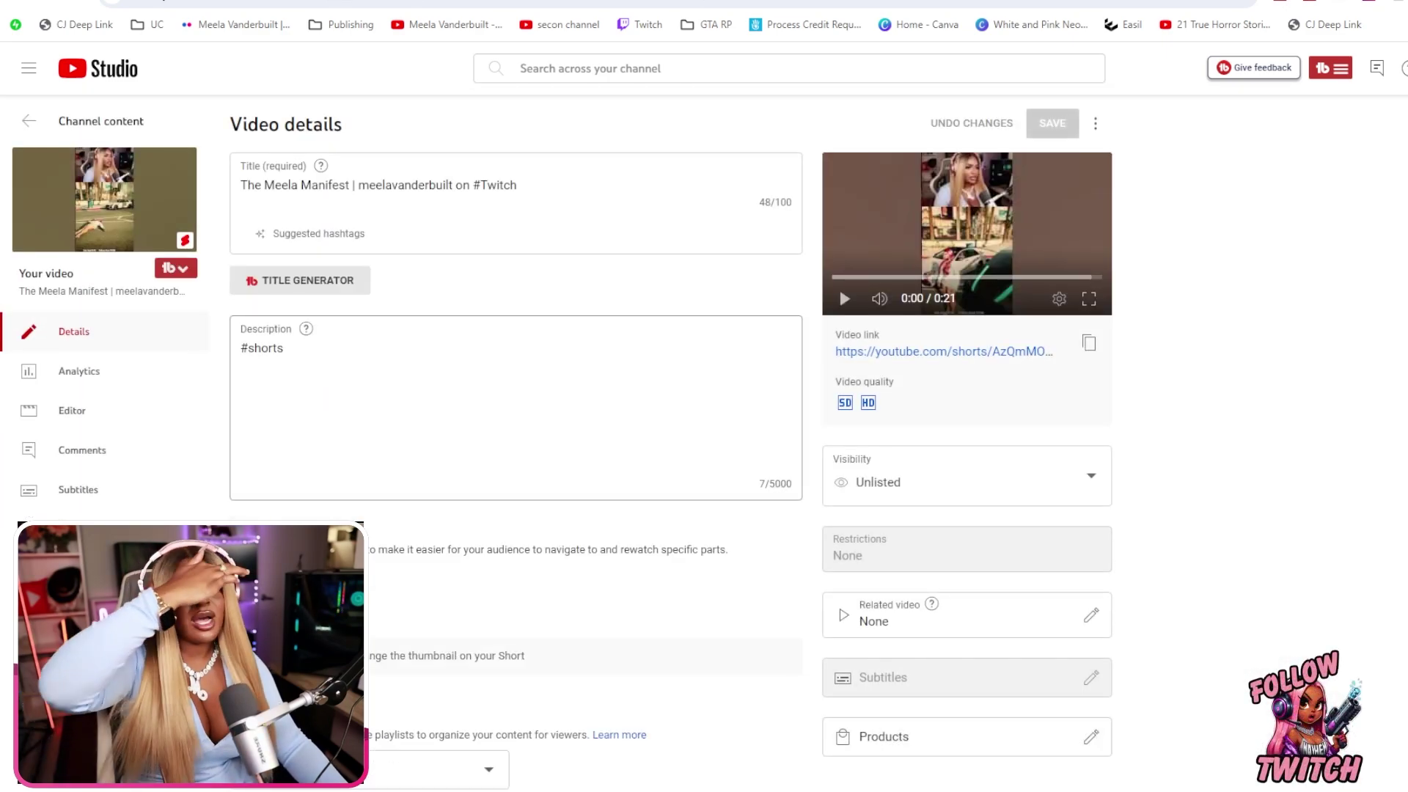
- Look over the Short's description field and select the GTARP Shorts playlist for it
{"action": "left_click", "coordinate": [283, 348]}
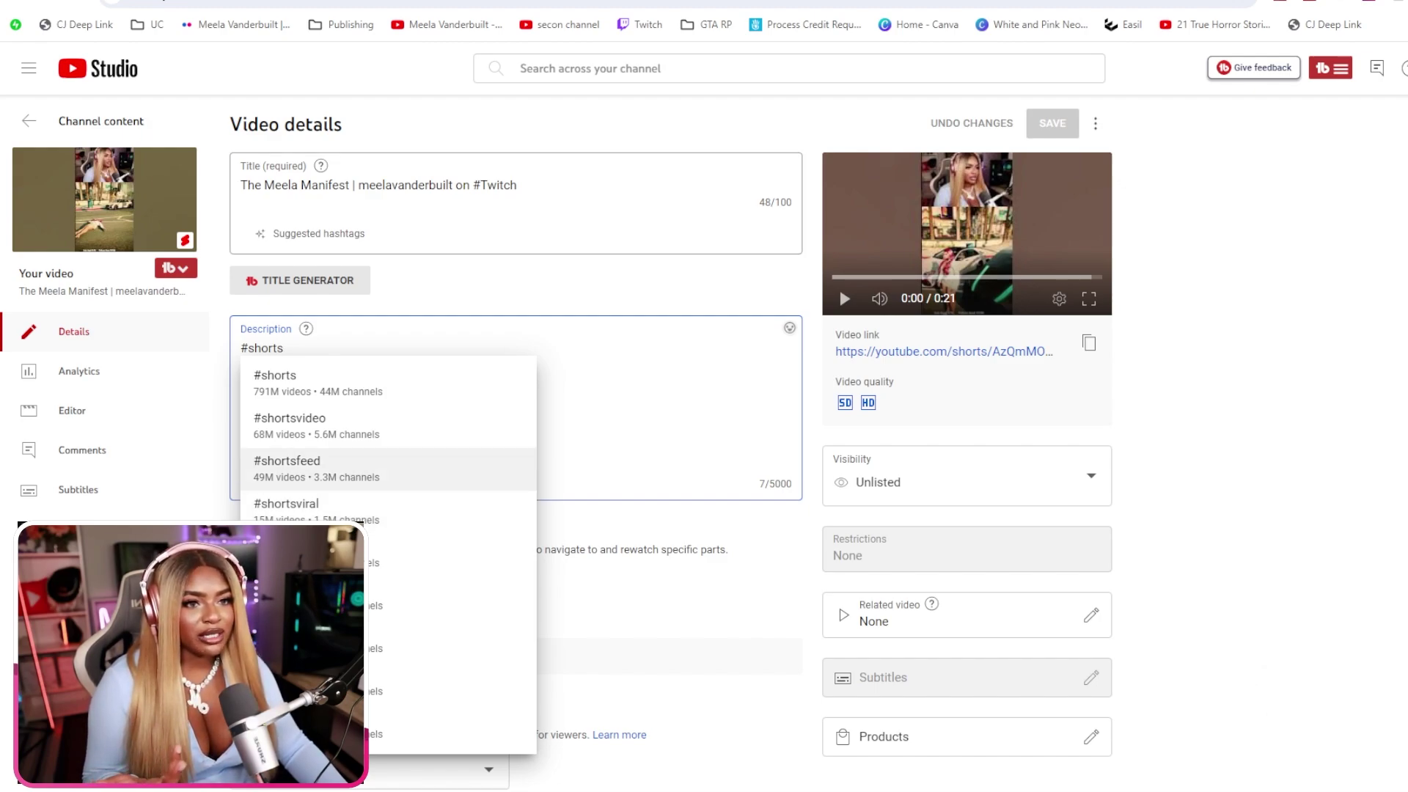
{"action": "key", "text": "Escape"}
{"action": "scroll", "coordinate": [515, 469], "scroll_direction": "down", "scroll_amount": 4}
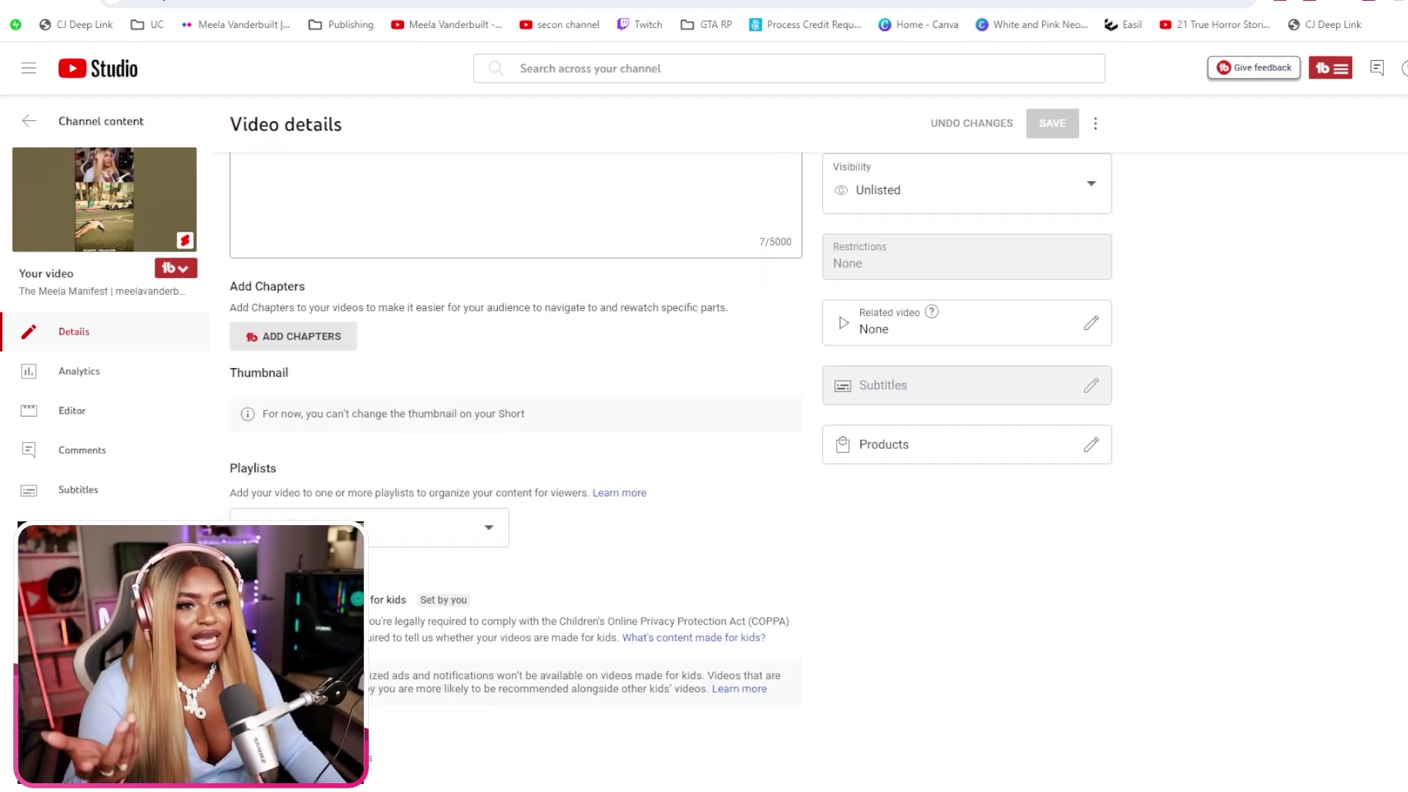
{"action": "scroll", "coordinate": [516, 469], "scroll_direction": "down", "scroll_amount": 3}
{"action": "left_click", "coordinate": [368, 326]}
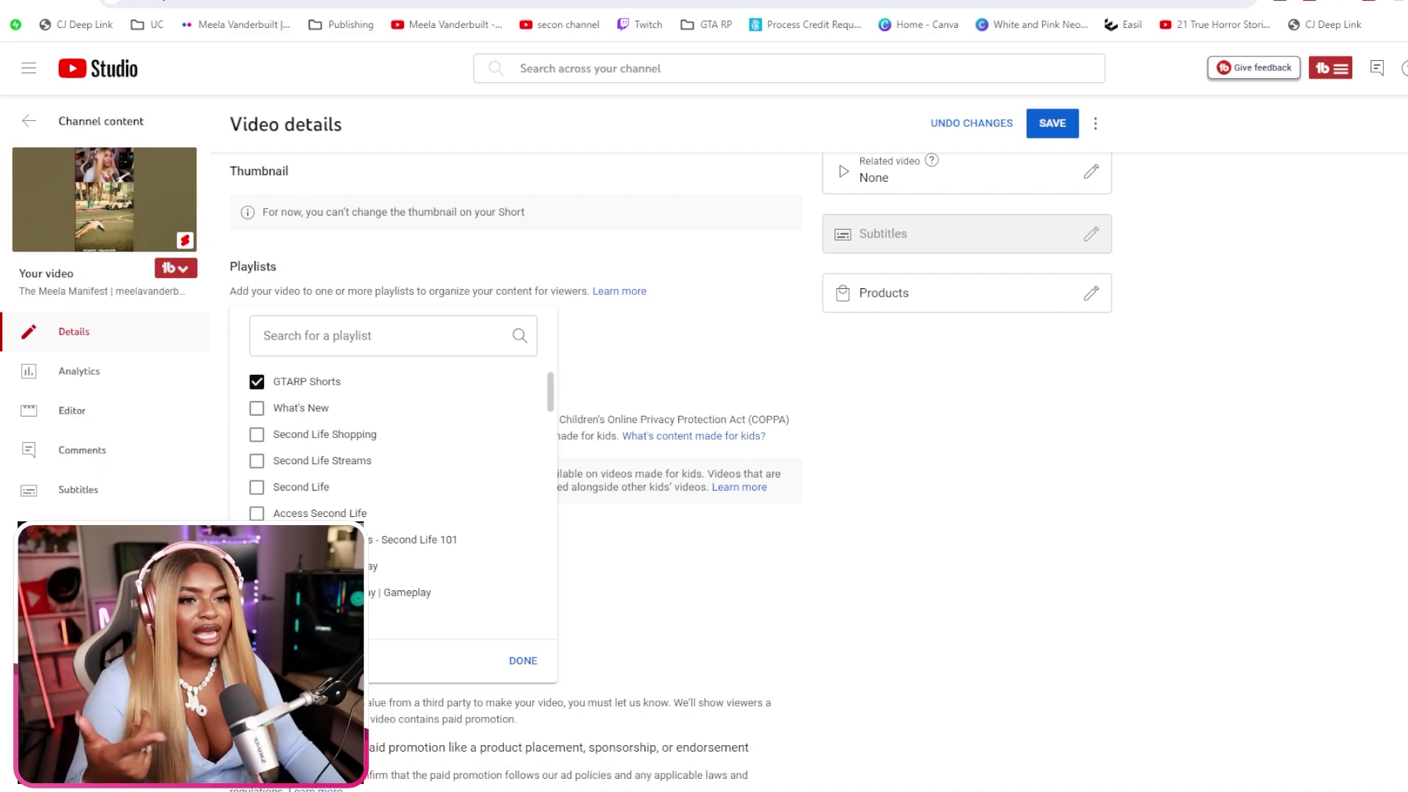
{"action": "key", "text": "Escape"}
- Examine the Short's remaining details down to the tag field and the recommended tags
{"action": "scroll", "coordinate": [516, 469], "scroll_direction": "down", "scroll_amount": 15}
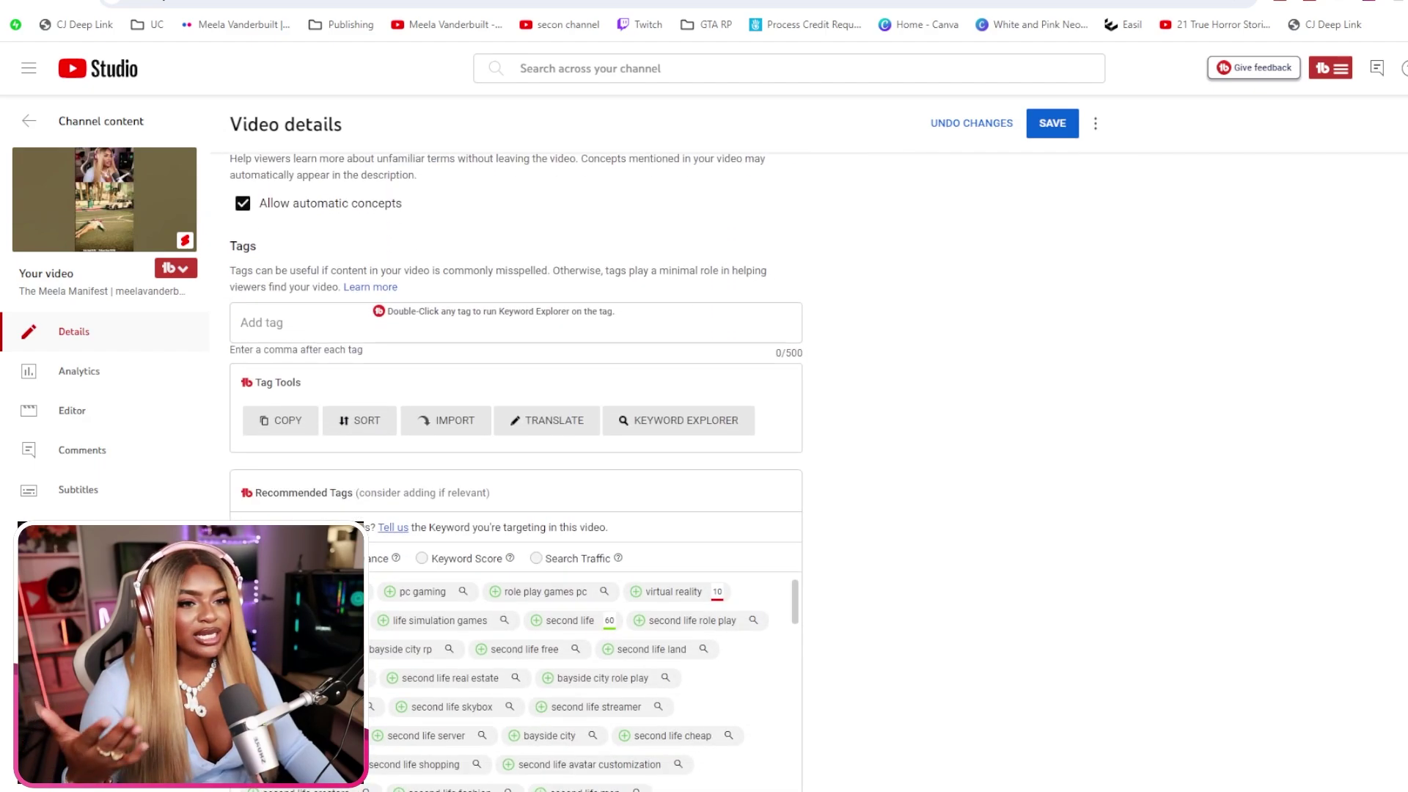
{"action": "scroll", "coordinate": [515, 469], "scroll_direction": "down", "scroll_amount": 5}
{"action": "scroll", "coordinate": [516, 470], "scroll_direction": "up", "scroll_amount": 7}
{"action": "scroll", "coordinate": [515, 469], "scroll_direction": "down", "scroll_amount": 4}
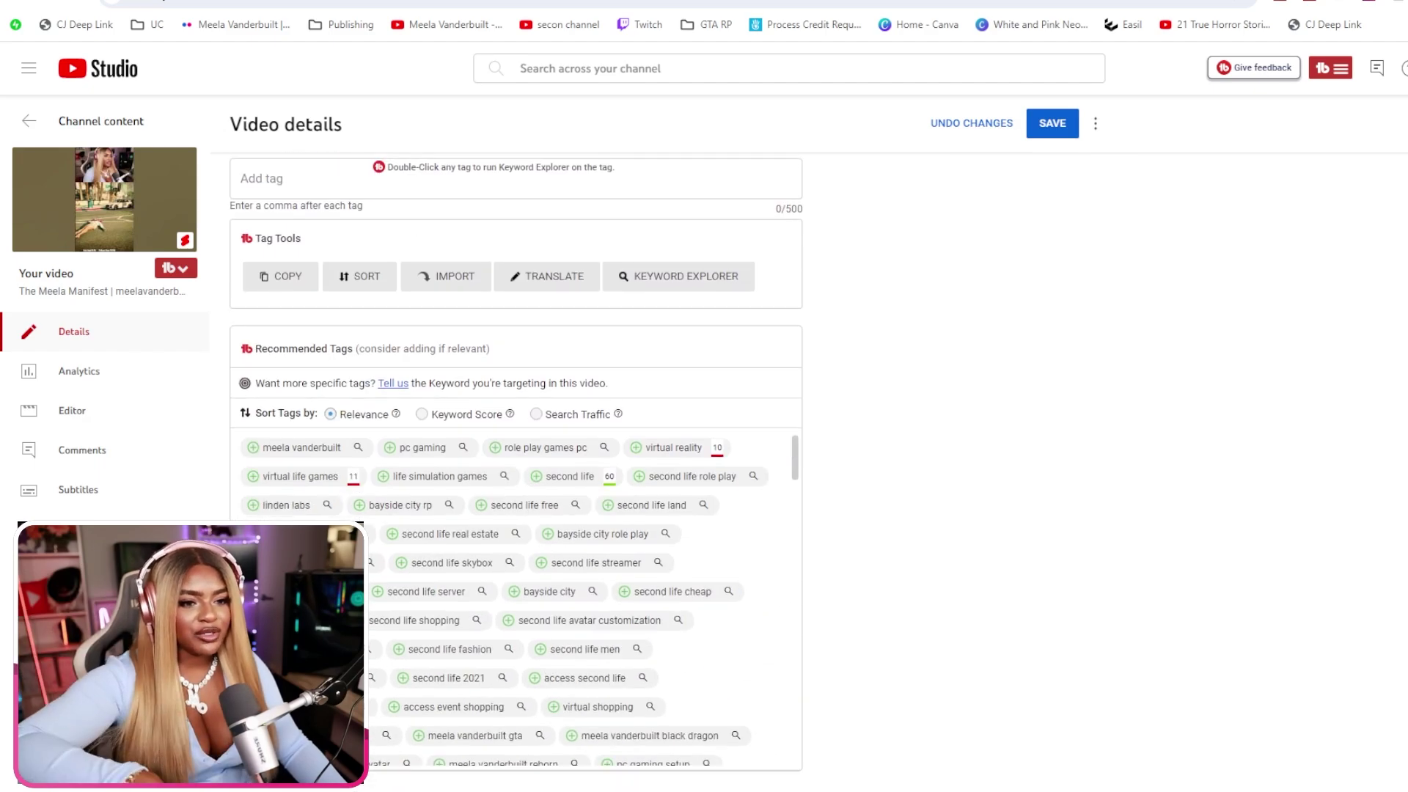
- Set the game title under the Gaming category to Grand Theft Auto V
{"action": "scroll", "coordinate": [516, 602], "scroll_direction": "down", "scroll_amount": 8}
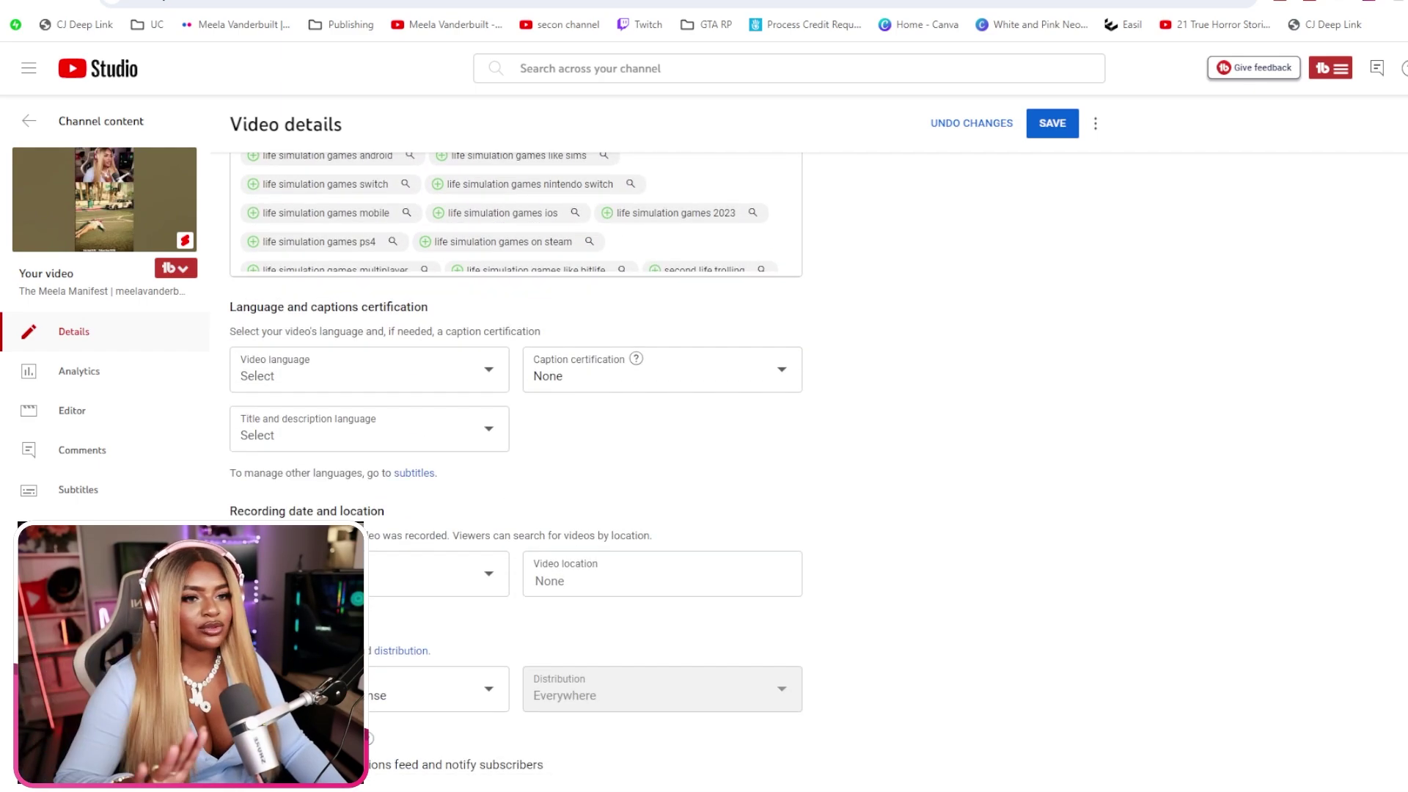
{"action": "scroll", "coordinate": [516, 469], "scroll_direction": "down", "scroll_amount": 8}
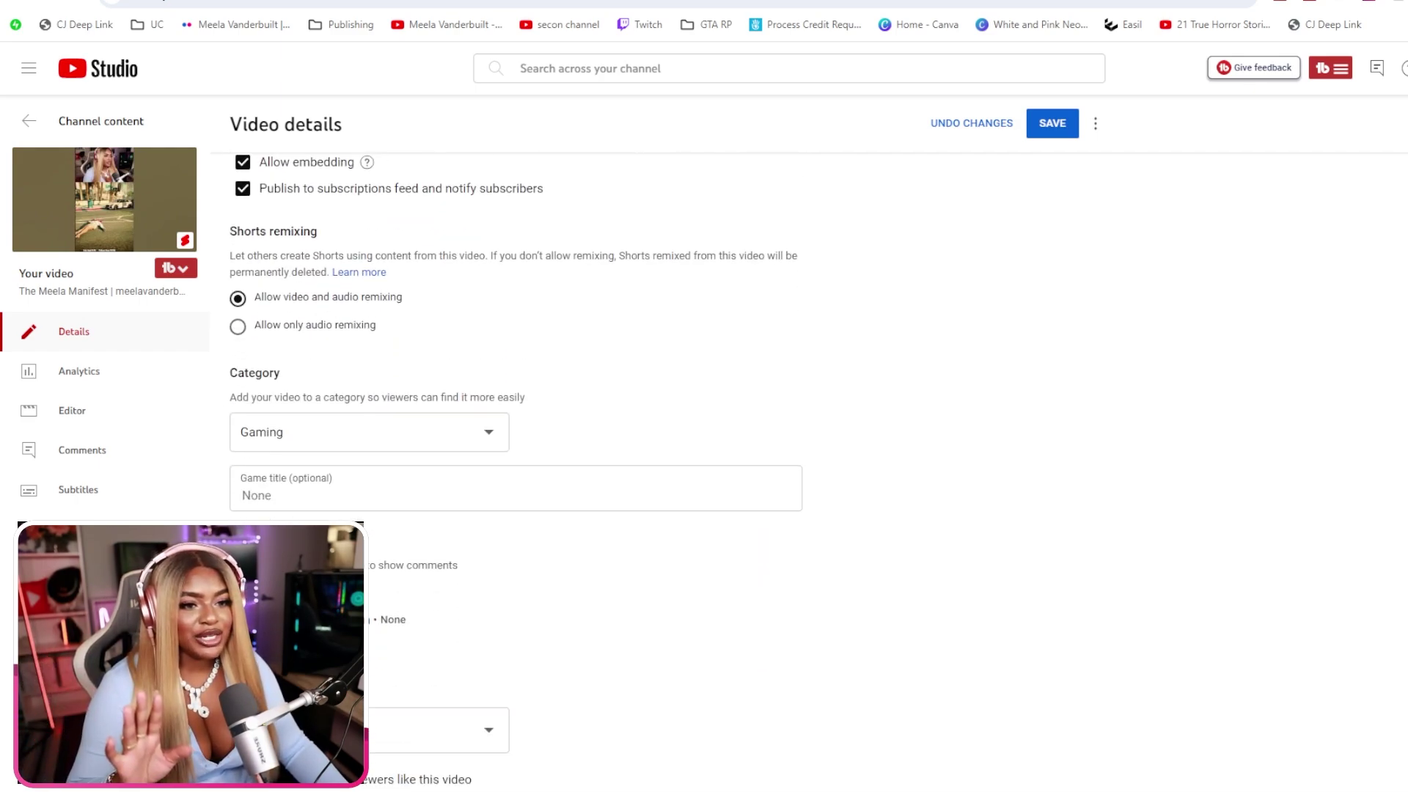
{"action": "left_click", "coordinate": [367, 491]}
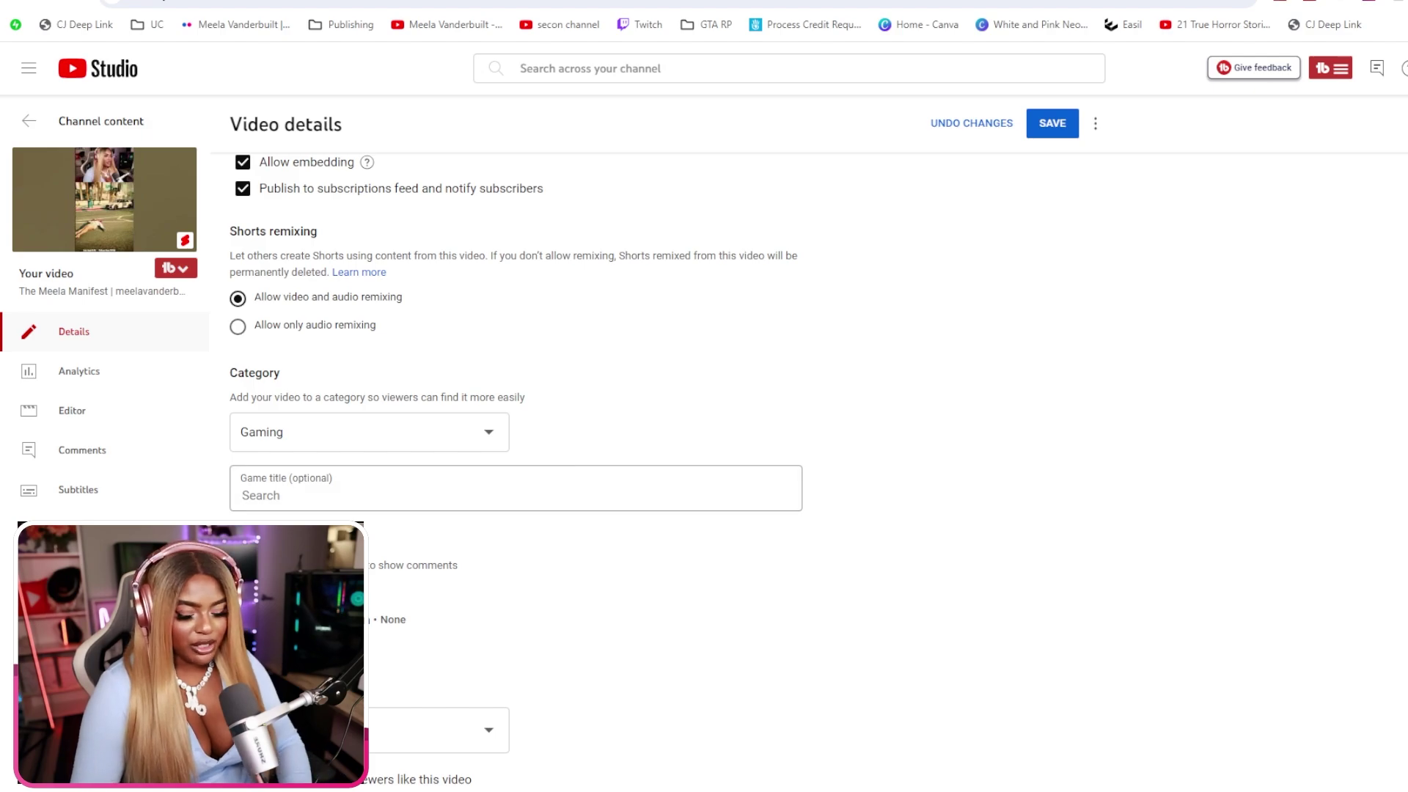
{"action": "type", "text": "grand thef"}
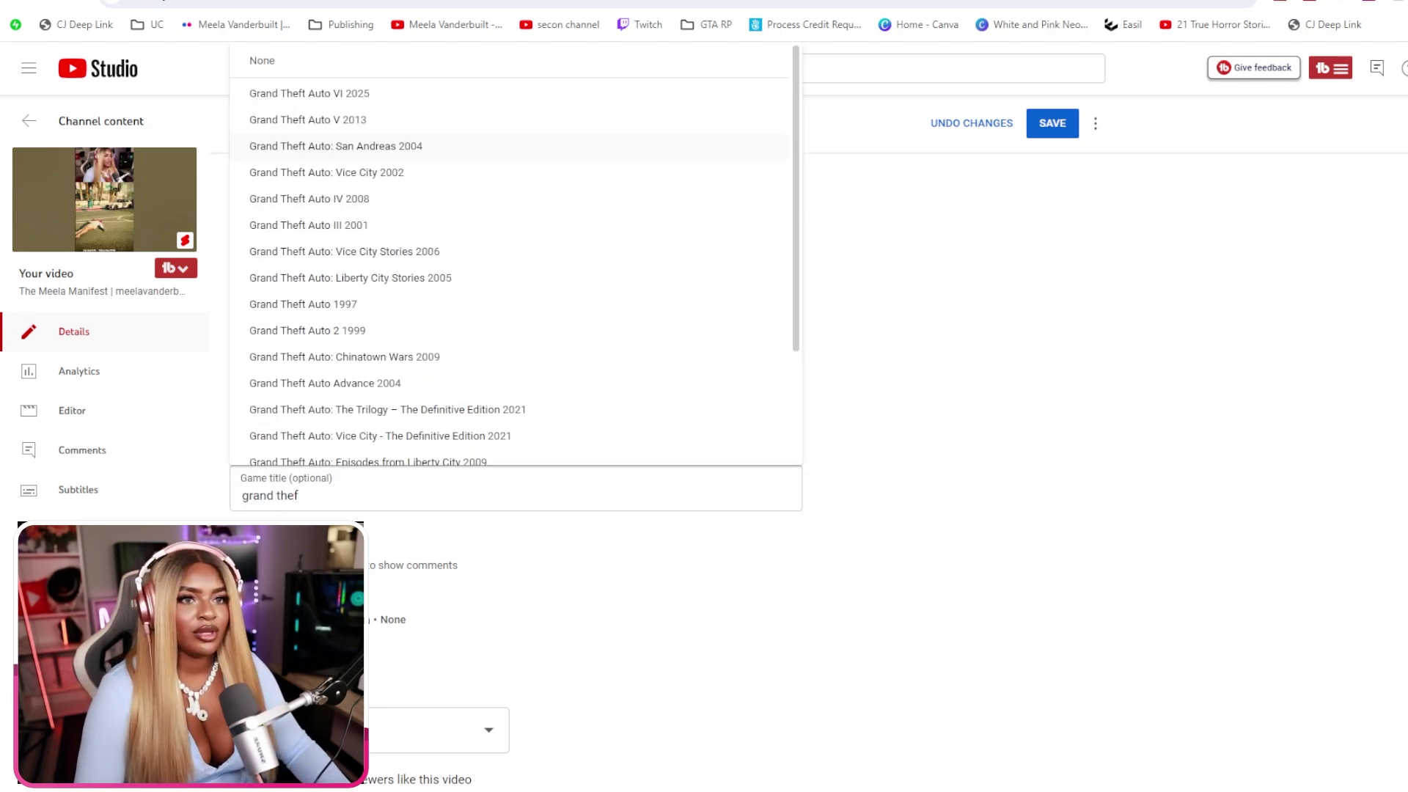
{"action": "key", "text": "Return"}
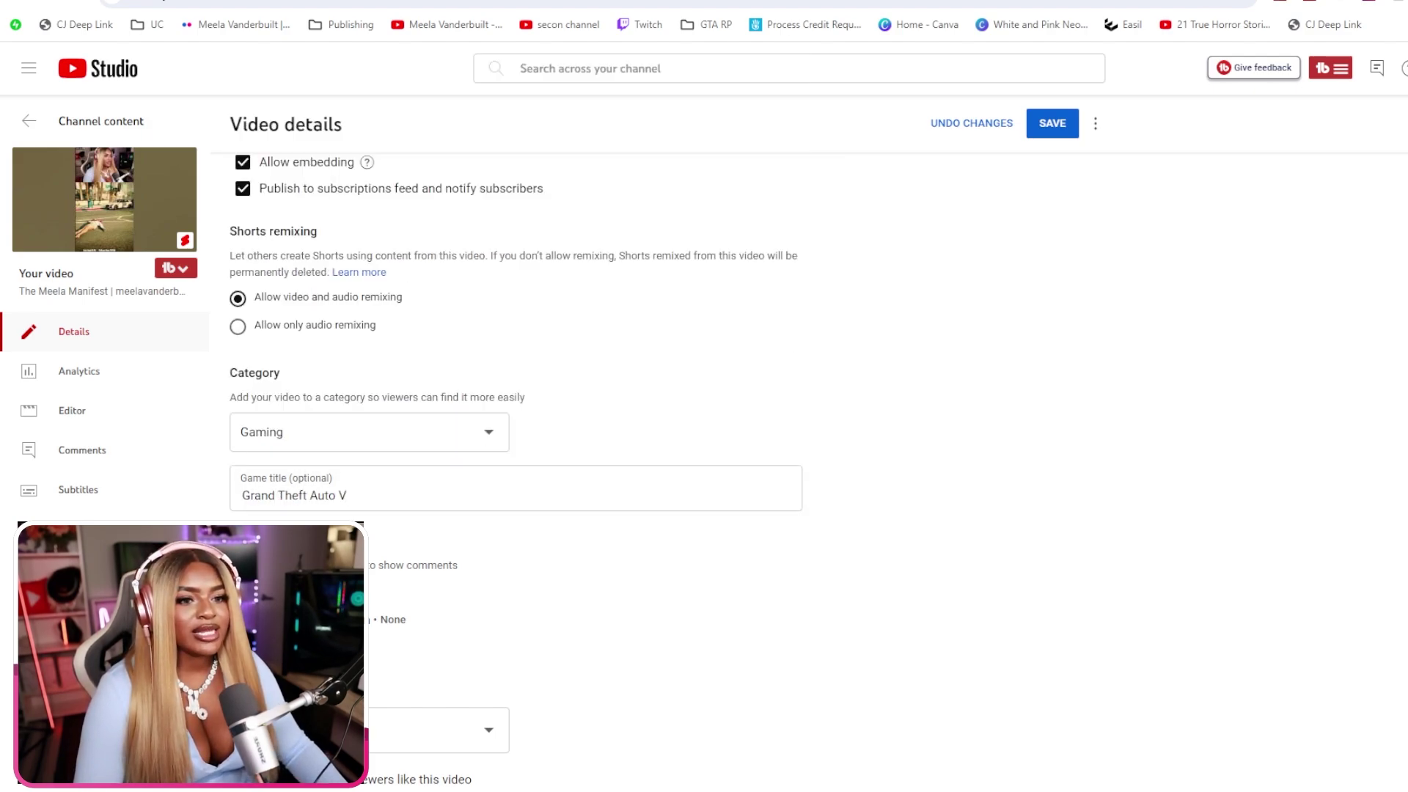
{"action": "scroll", "coordinate": [513, 425], "scroll_direction": "down", "scroll_amount": 2}
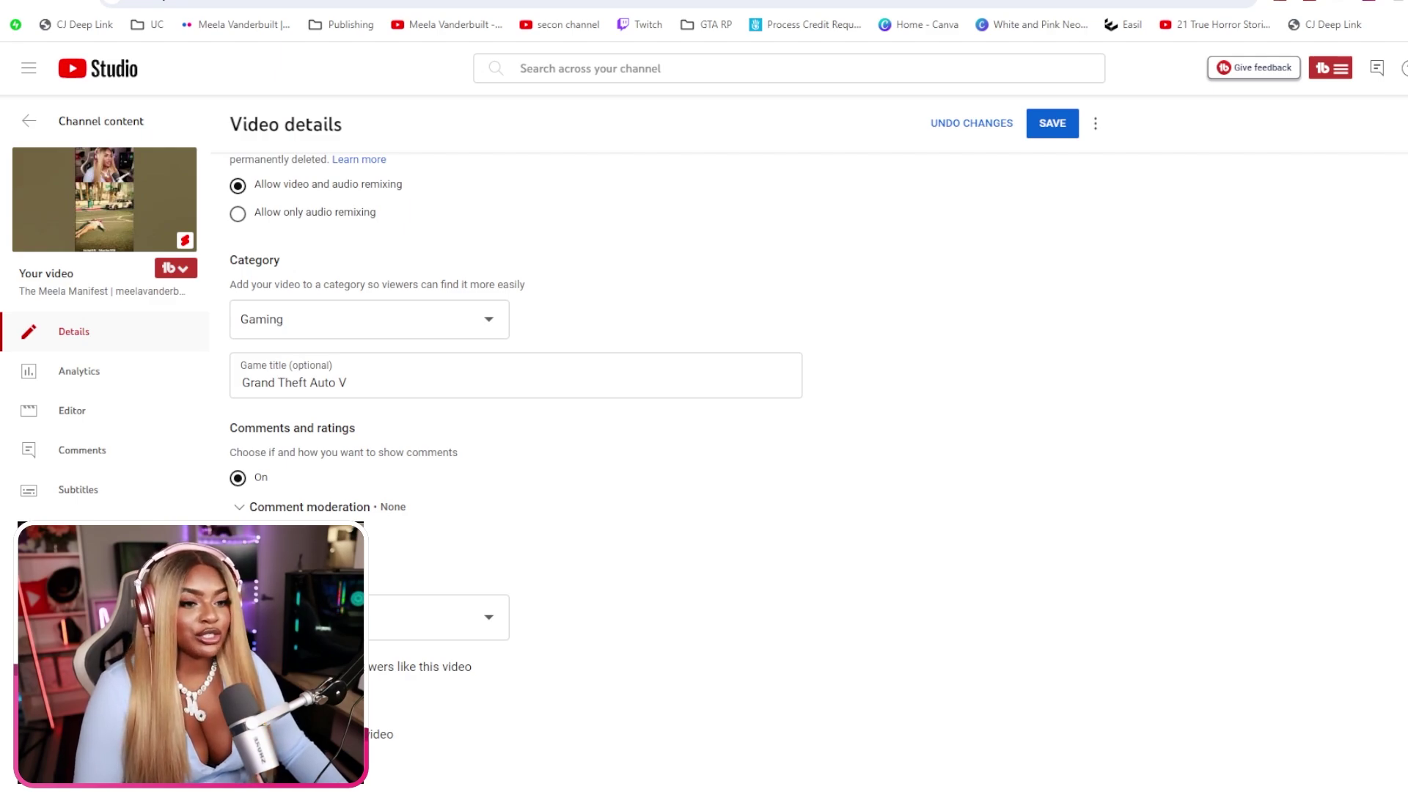
- Set the Short's visibility to Public and dismiss the prompt about discarding the changes
{"action": "scroll", "coordinate": [513, 366], "scroll_direction": "up", "scroll_amount": 15}
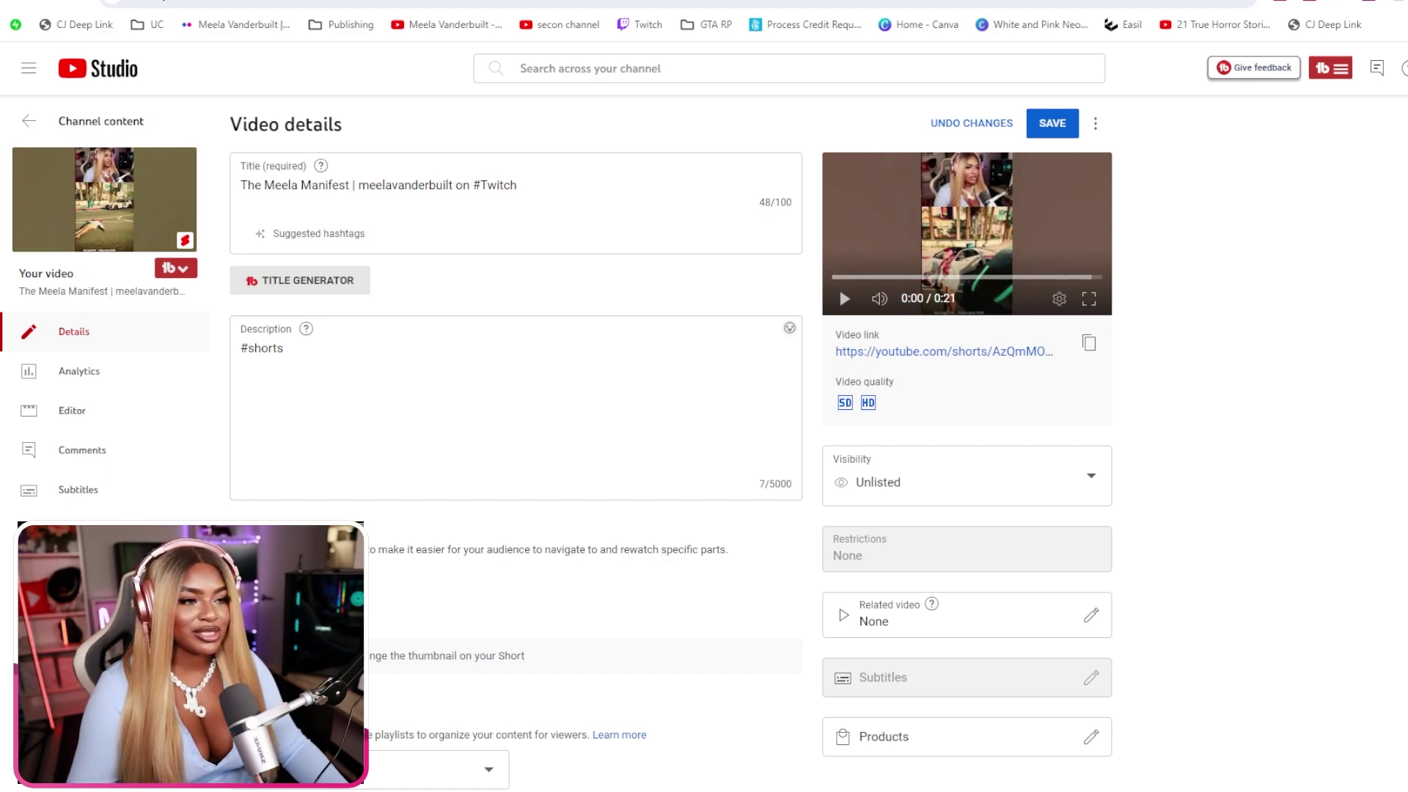
{"action": "left_click", "coordinate": [961, 480]}
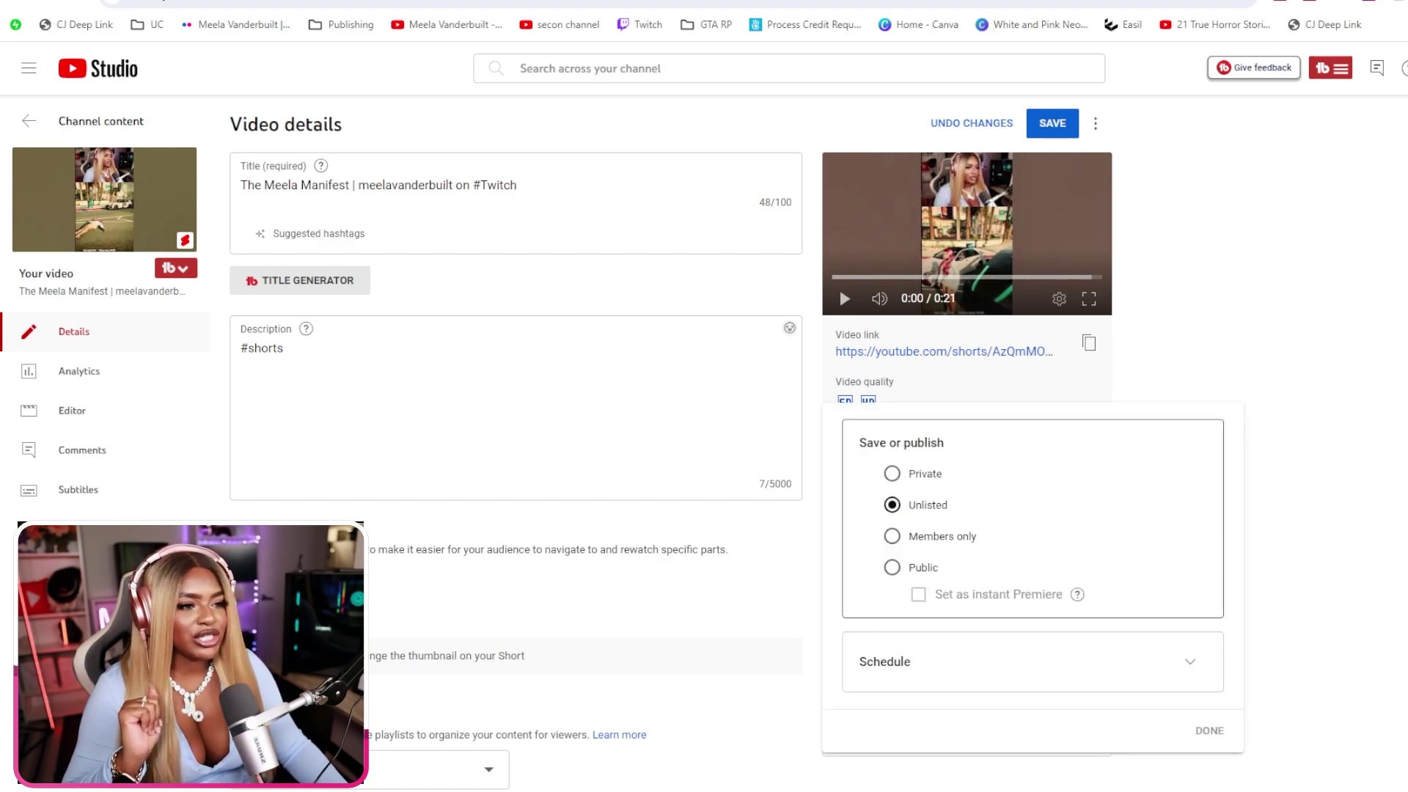
{"action": "key", "text": "Escape"}
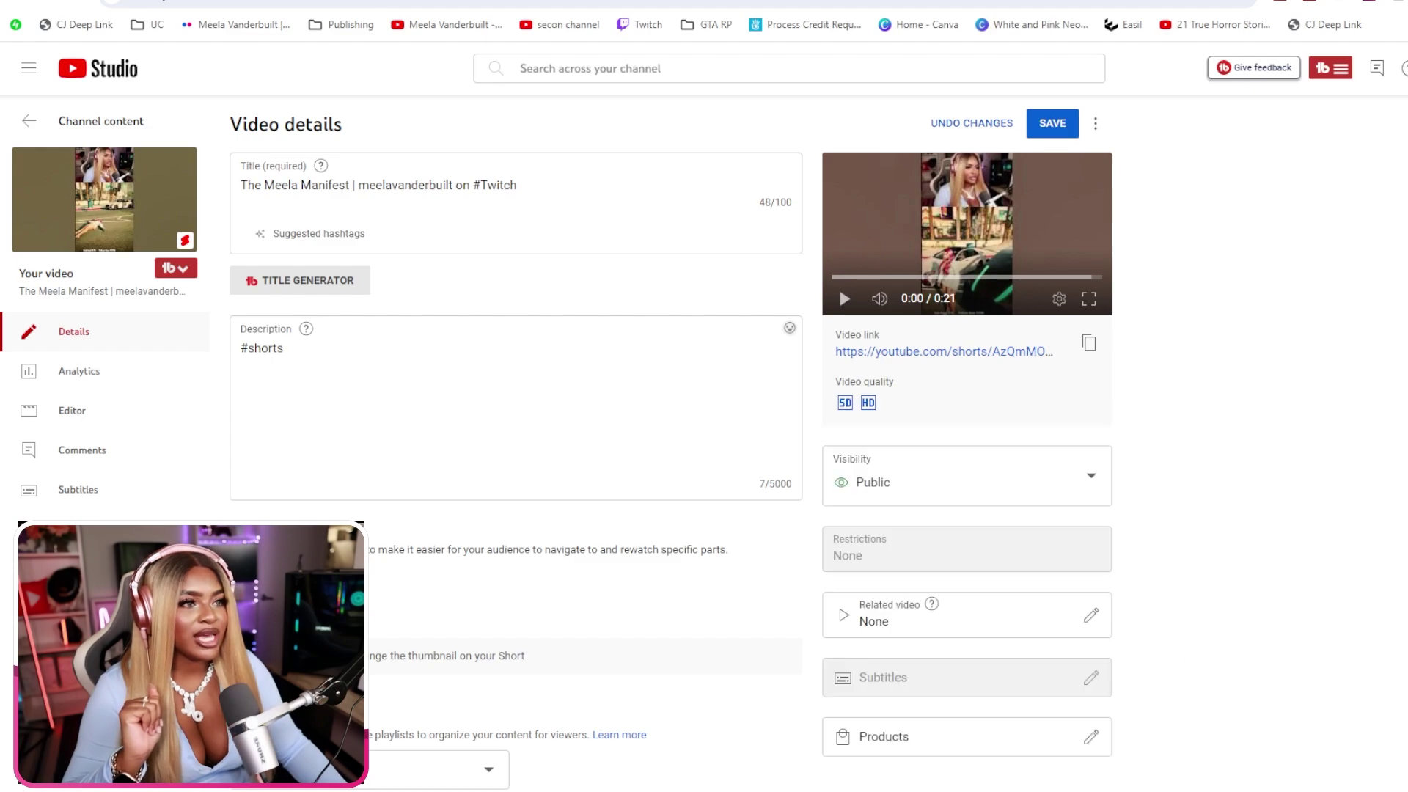
{"action": "left_click", "coordinate": [972, 123]}
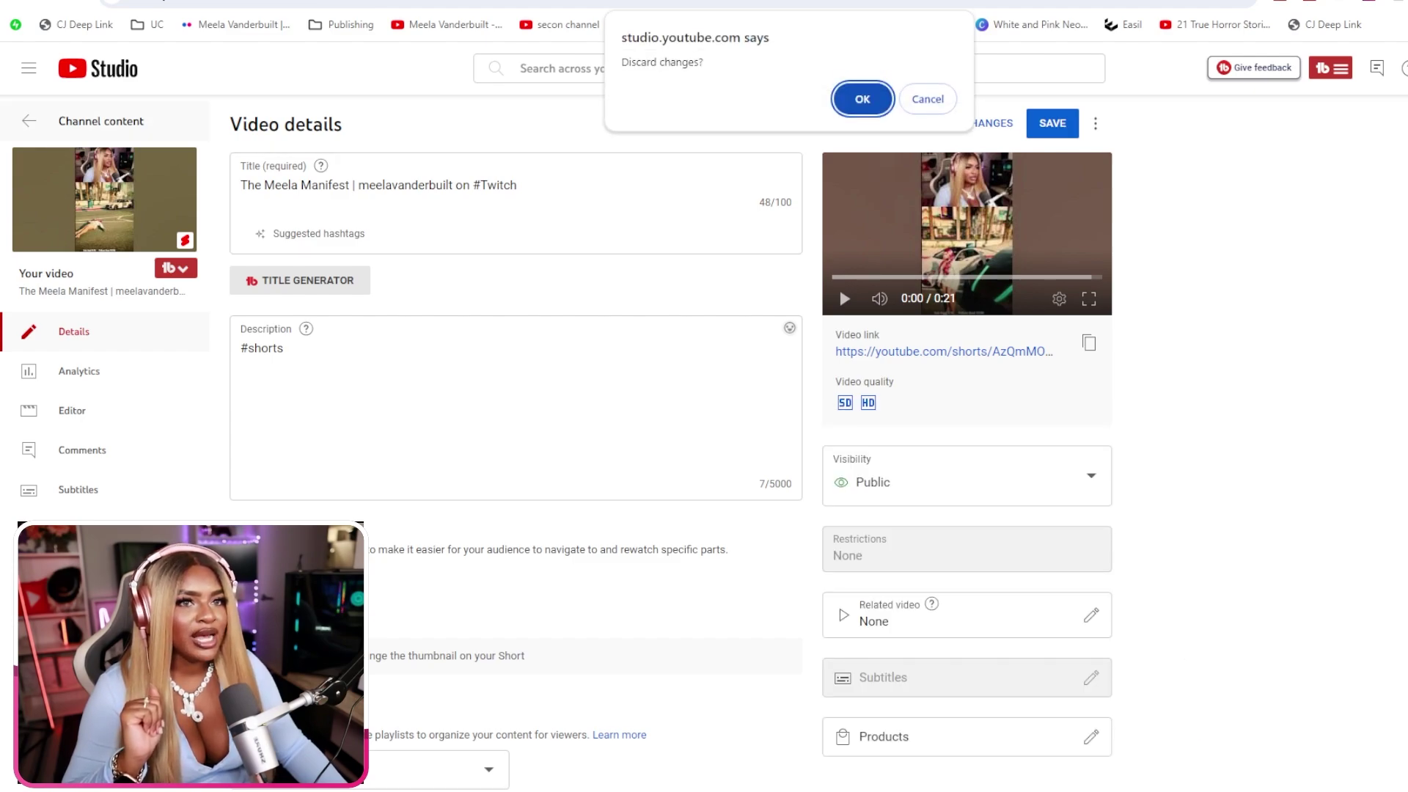
{"action": "key", "text": "Escape"}
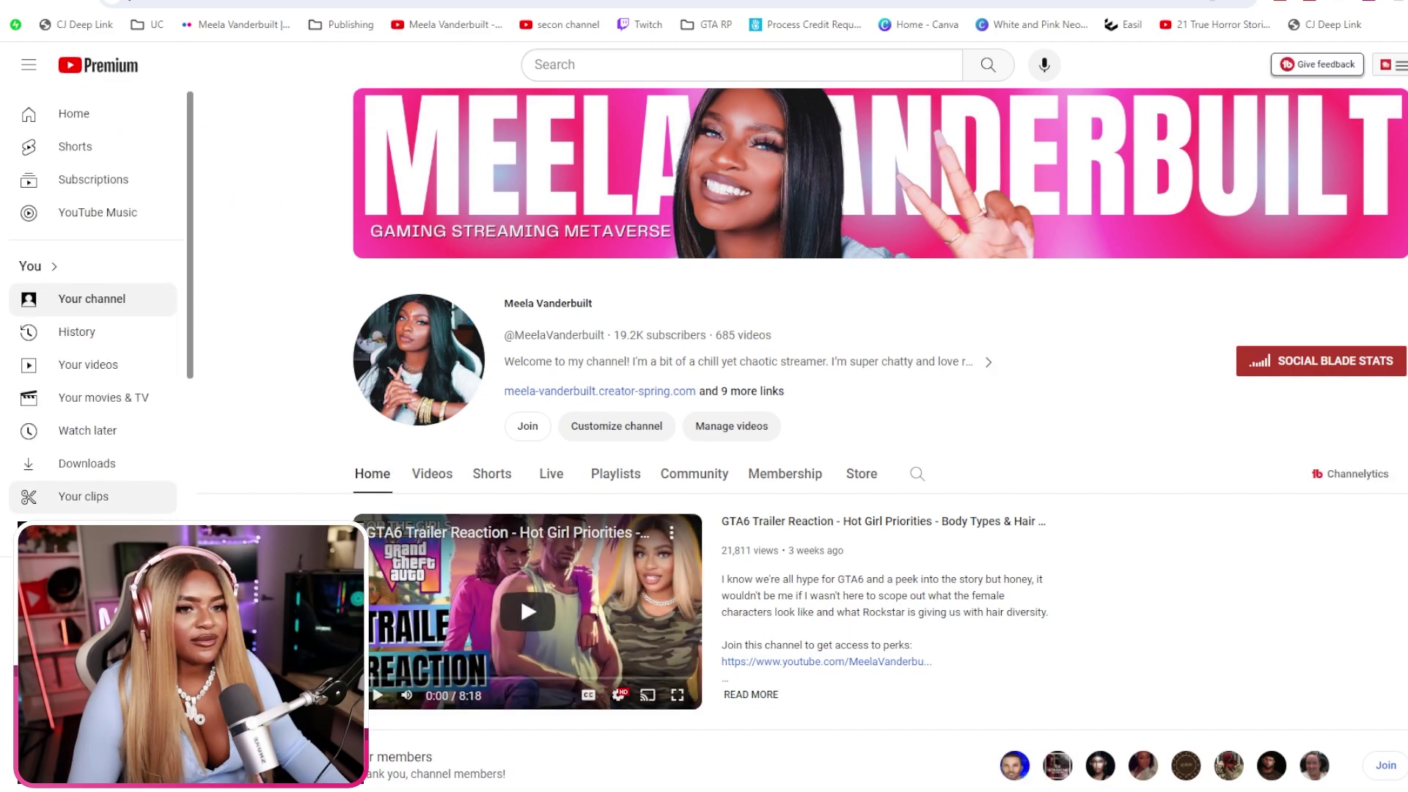
- Open the "garden chat" clip from the list of own clips on YouTube
{"action": "left_click", "coordinate": [84, 497]}
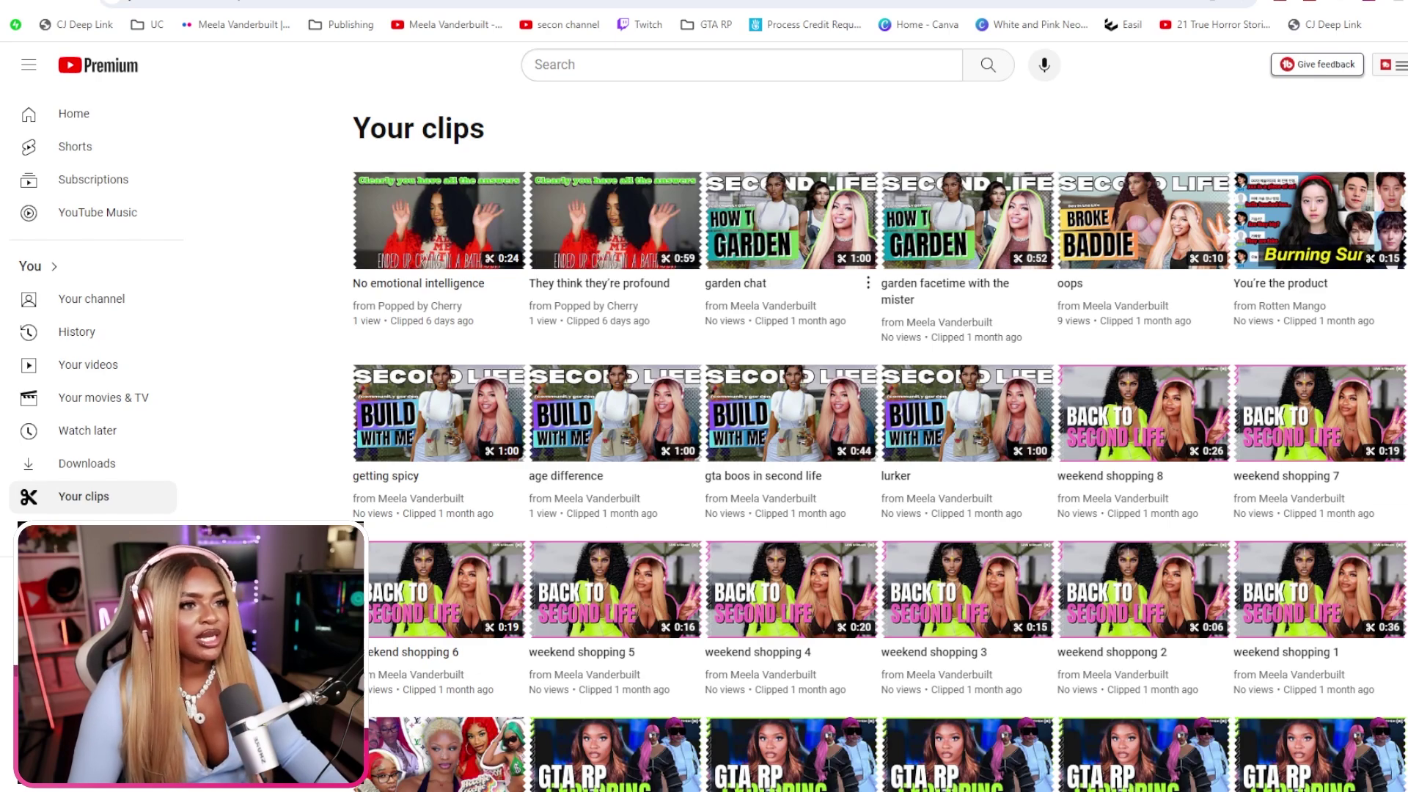
{"action": "left_click", "coordinate": [790, 220]}
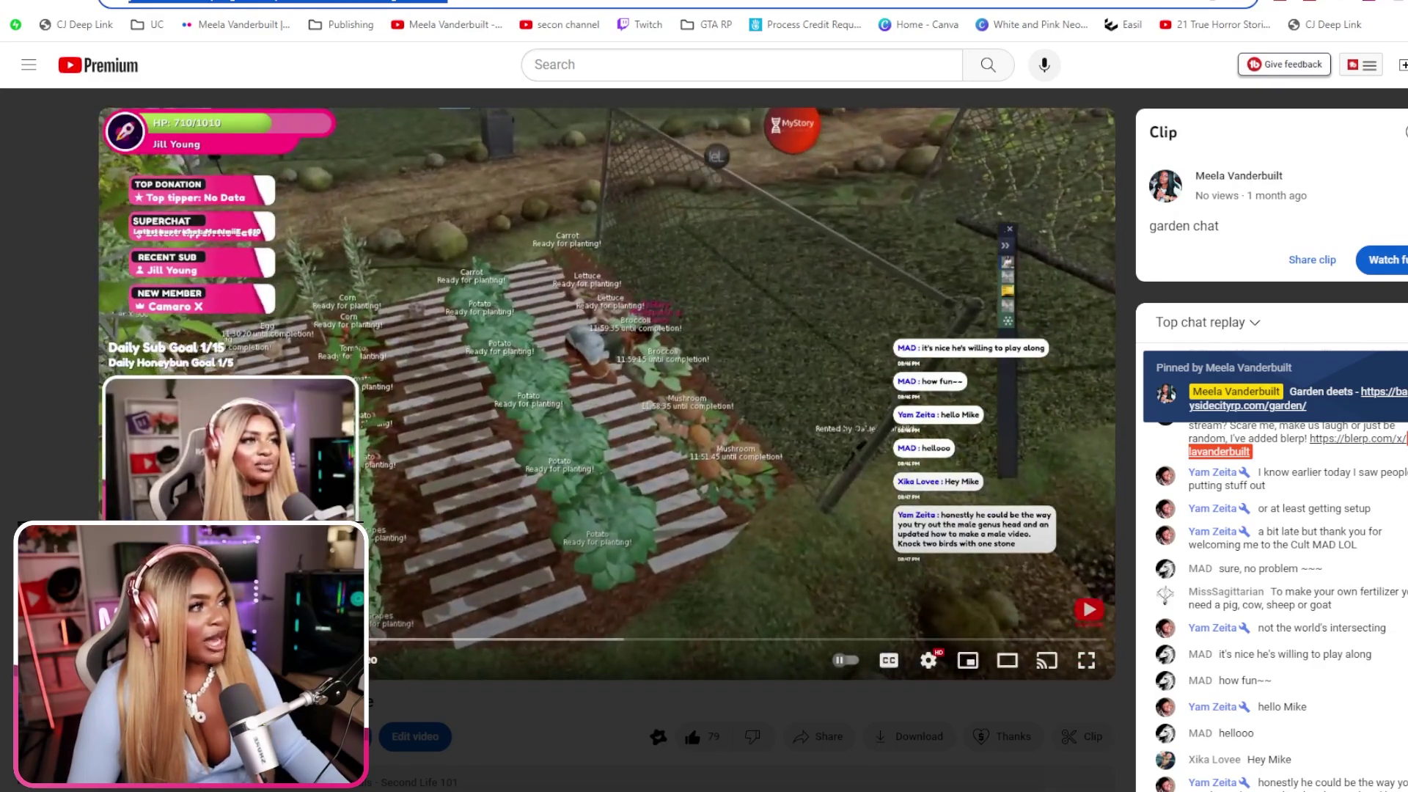
- Open StreamLadder in a new tab, dismiss the login notice and load the YouTube clip from its copied link
{"action": "key", "text": "ctrl+t"}
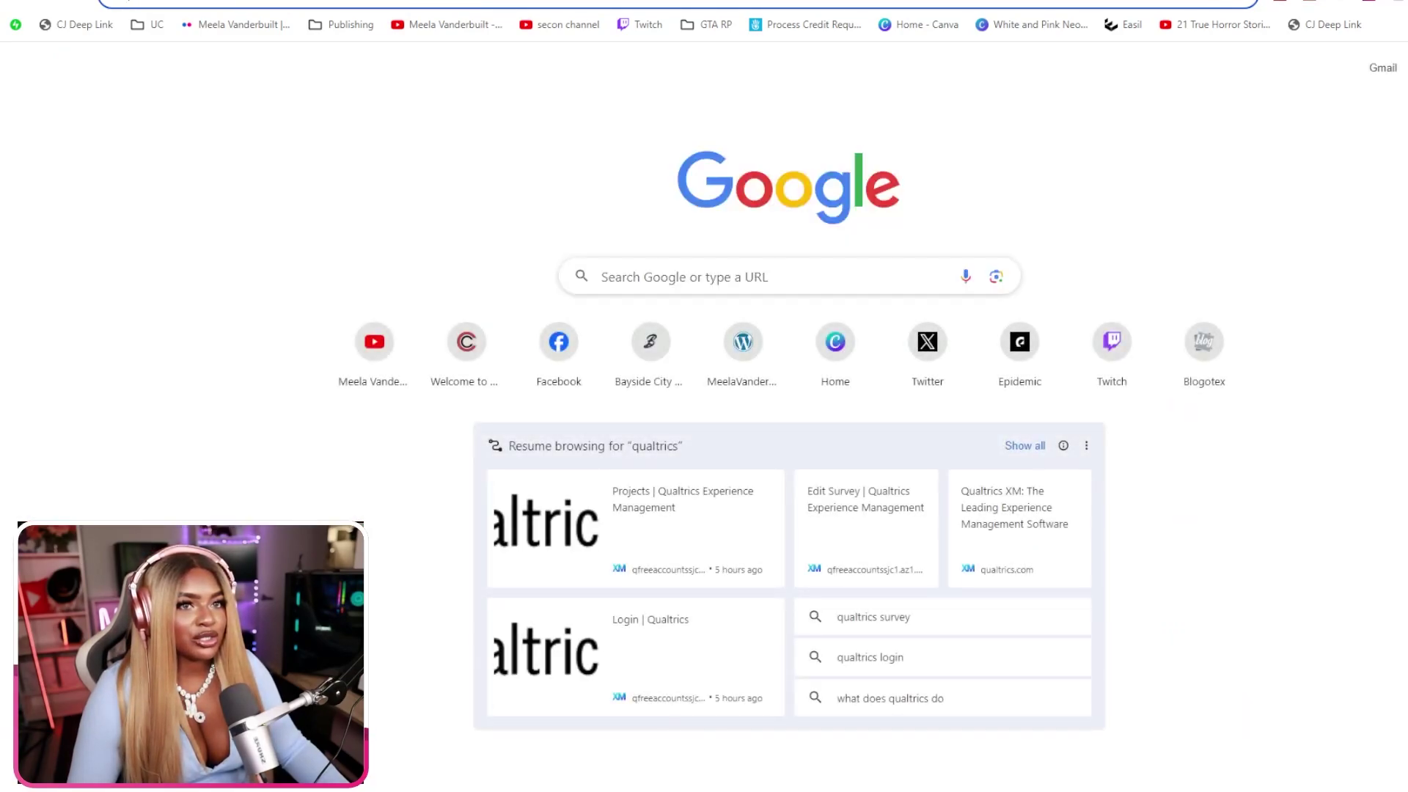
{"action": "type", "text": "streamlad"}
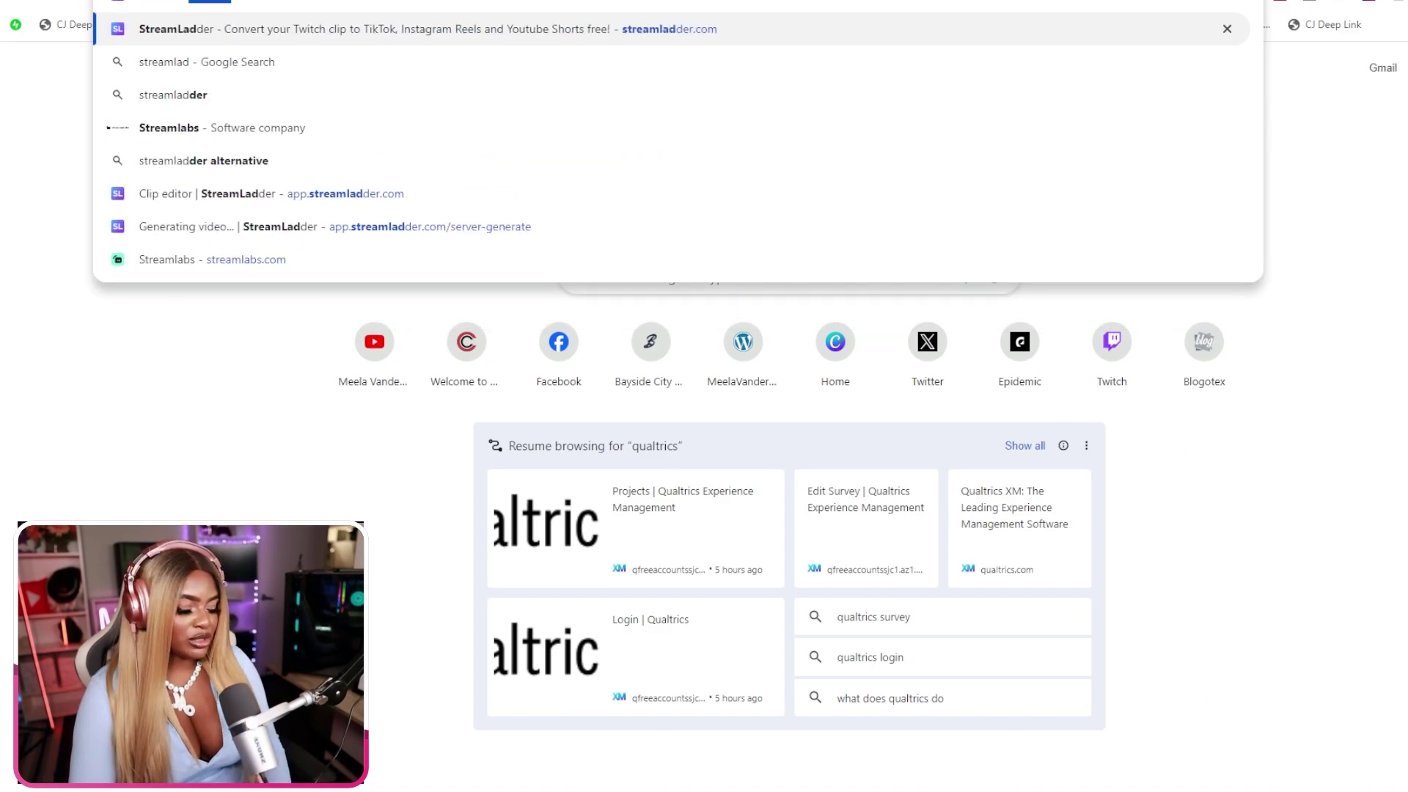
{"action": "key", "text": "Return"}
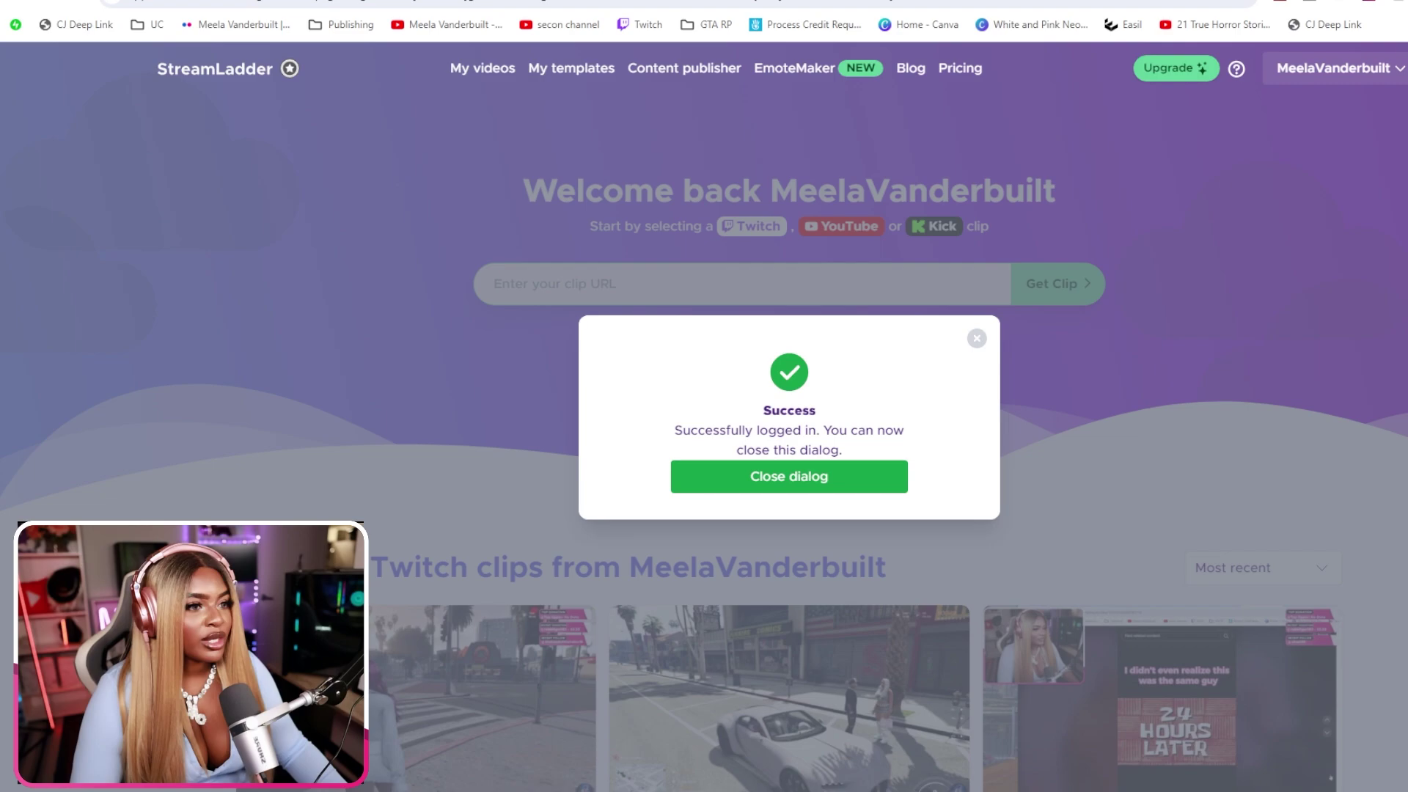
{"action": "left_click", "coordinate": [789, 476]}
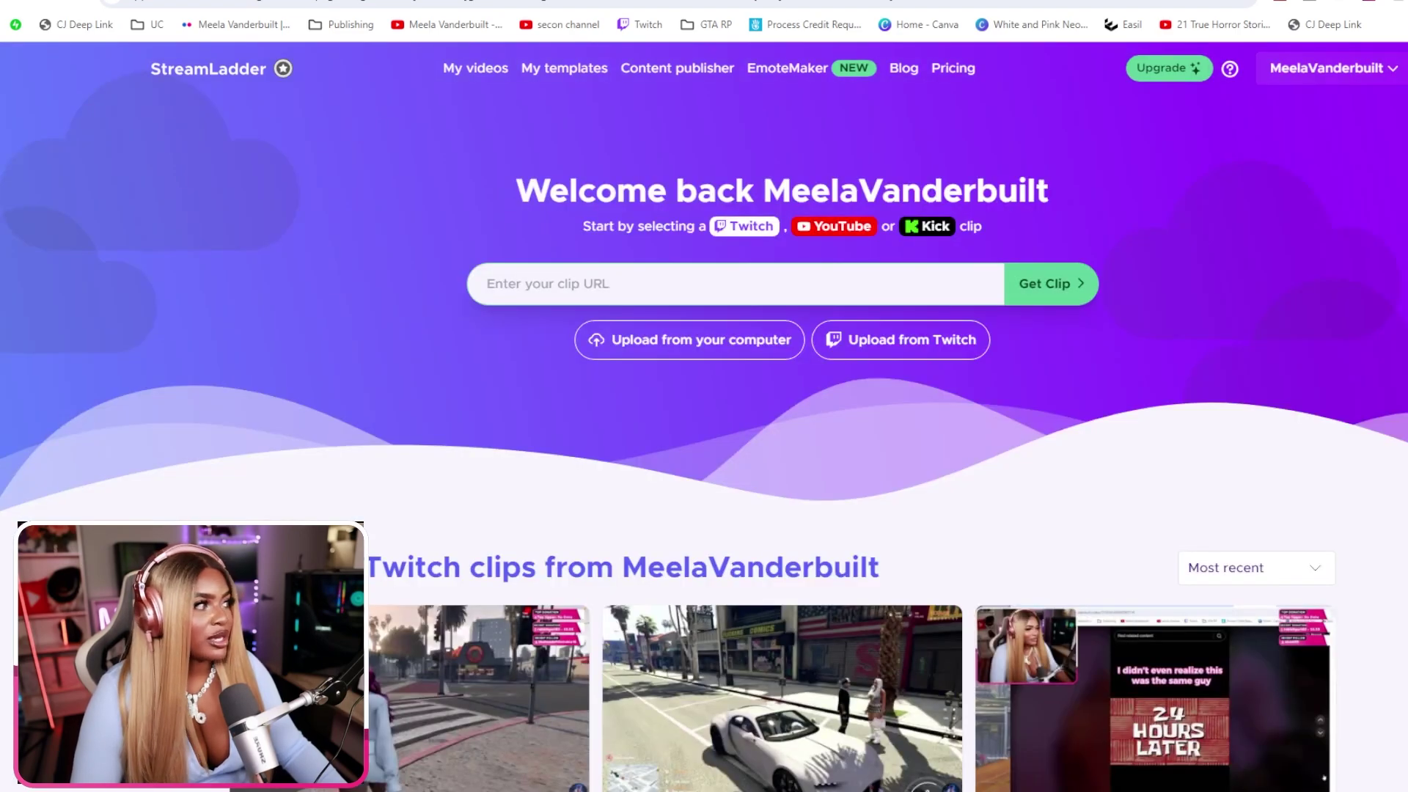
{"action": "type", "text": "https://www.youtube.com/clip/Ugkxwa5XpIJJM4ZXahIoIYfM6QNg6k9dKXvk"}
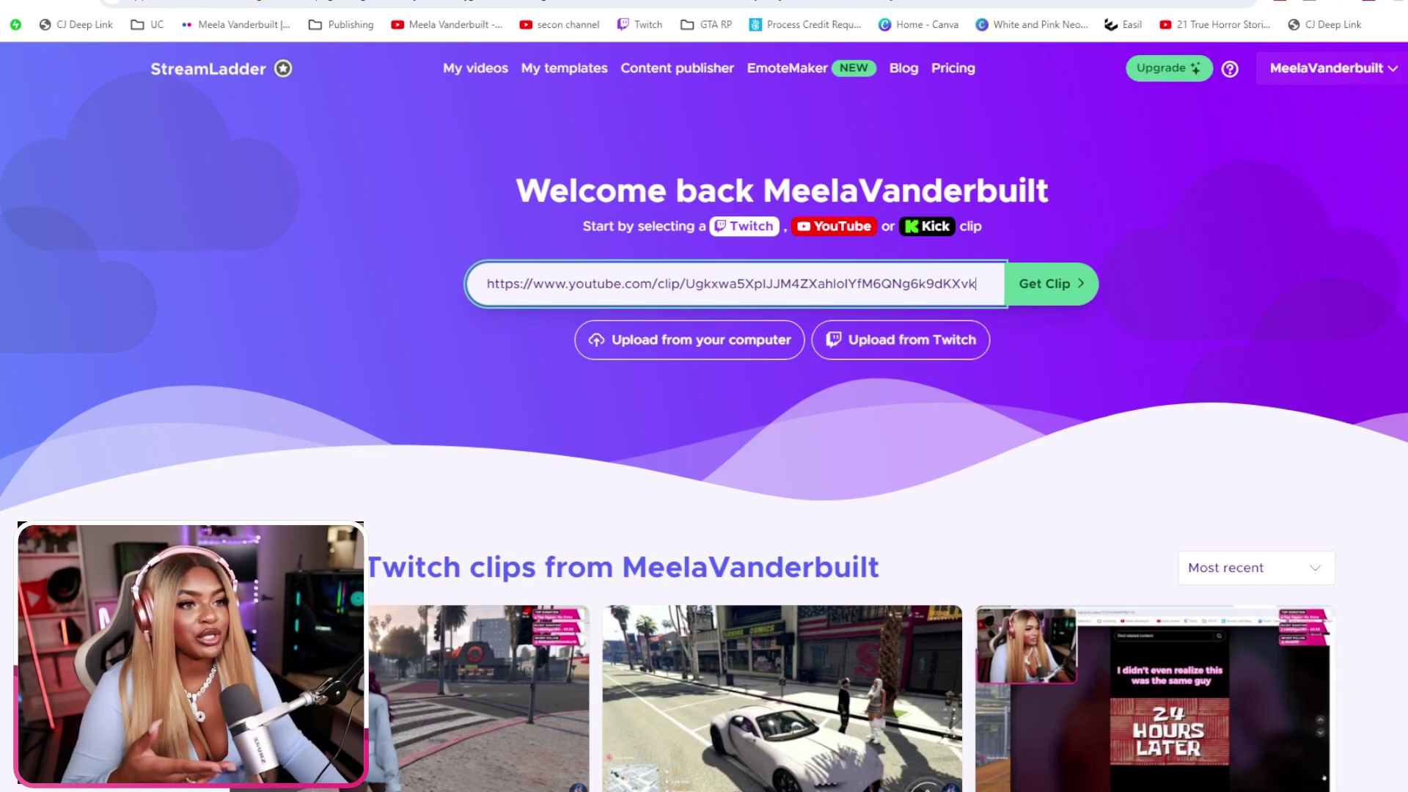
{"action": "key", "text": "Return"}
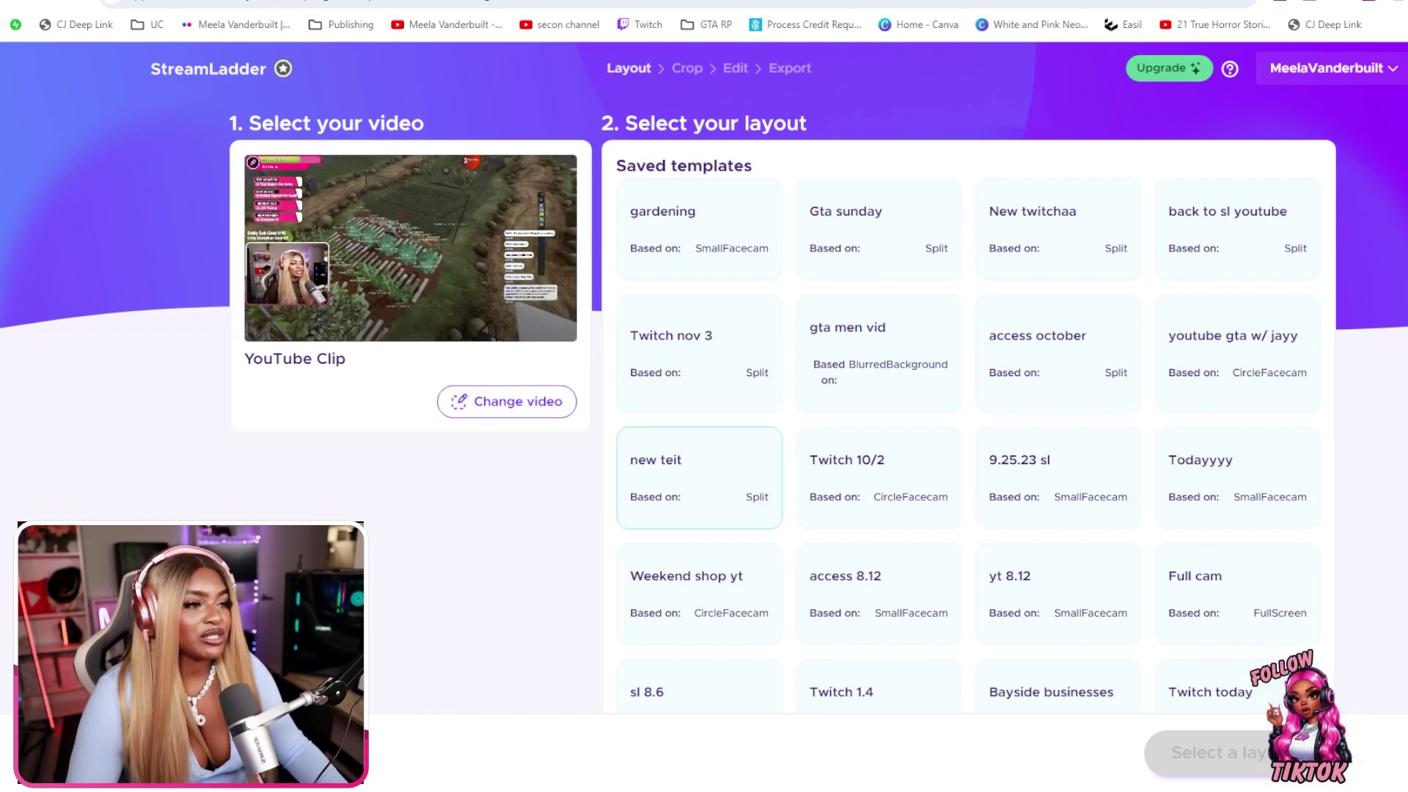
- Look through the saved templates and available layouts, and choose the Split layout for the clip
{"action": "scroll", "coordinate": [699, 316], "scroll_direction": "down", "scroll_amount": 4}
{"action": "scroll", "coordinate": [699, 316], "scroll_direction": "up", "scroll_amount": 4}
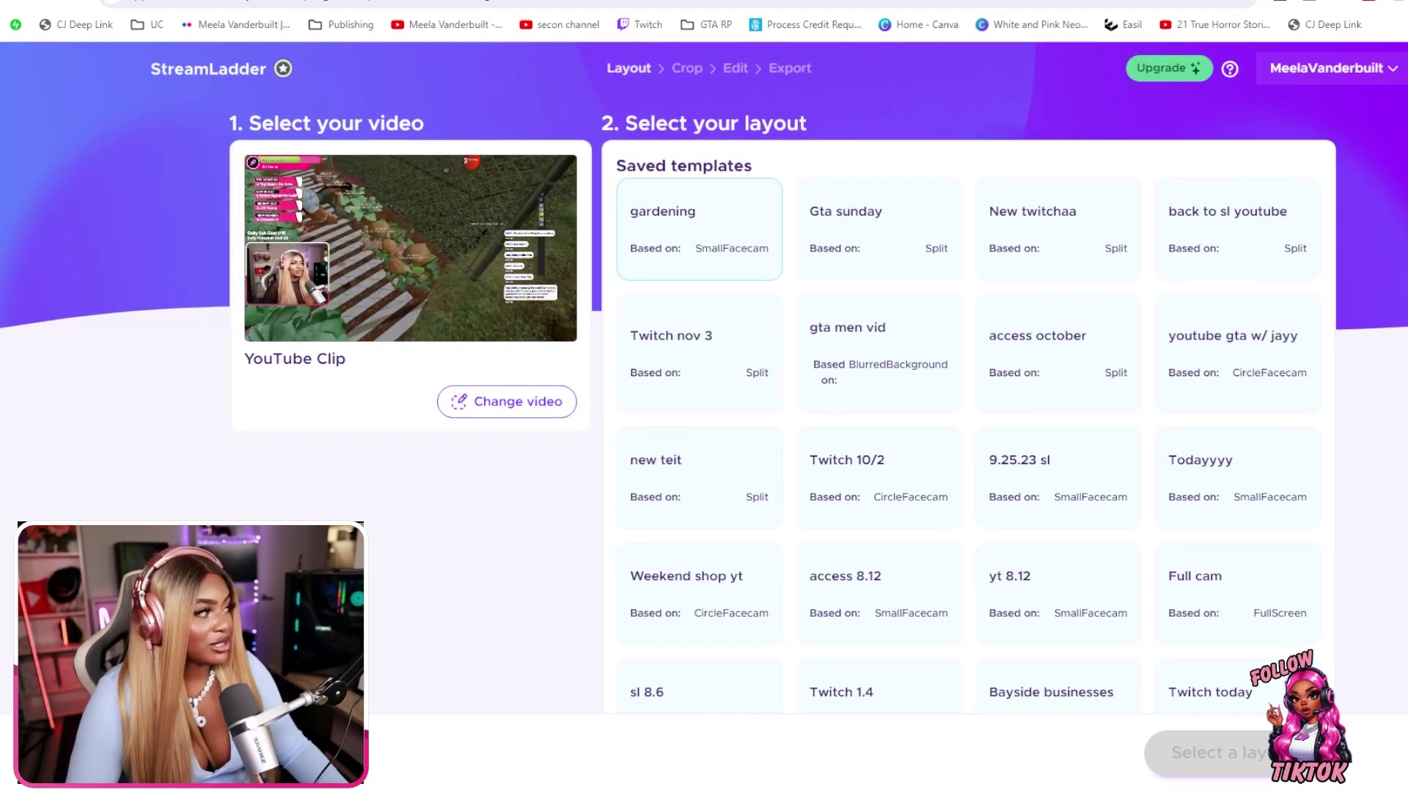
{"action": "scroll", "coordinate": [699, 315], "scroll_direction": "down", "scroll_amount": 10}
{"action": "scroll", "coordinate": [968, 378], "scroll_direction": "down", "scroll_amount": 11}
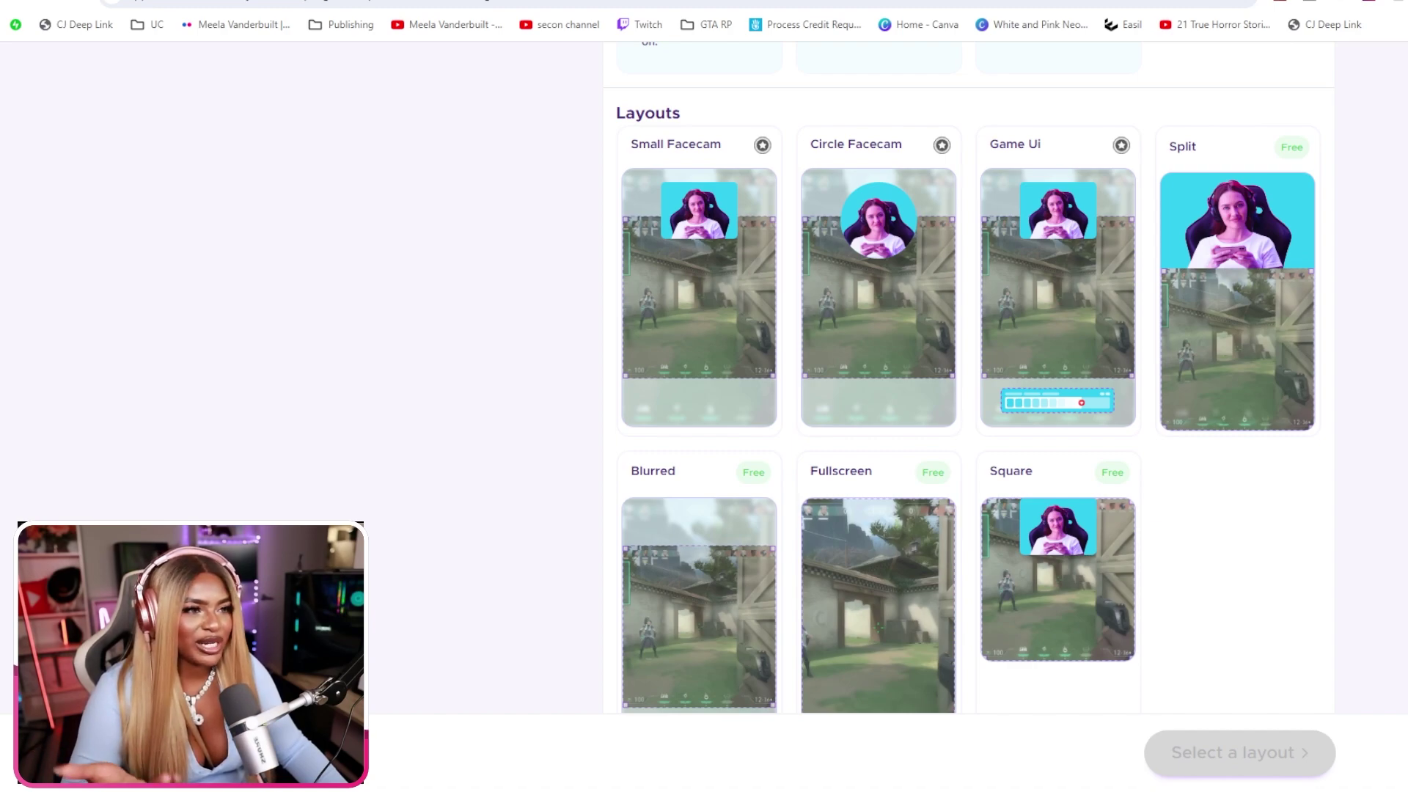
{"action": "scroll", "coordinate": [968, 378], "scroll_direction": "down", "scroll_amount": 1}
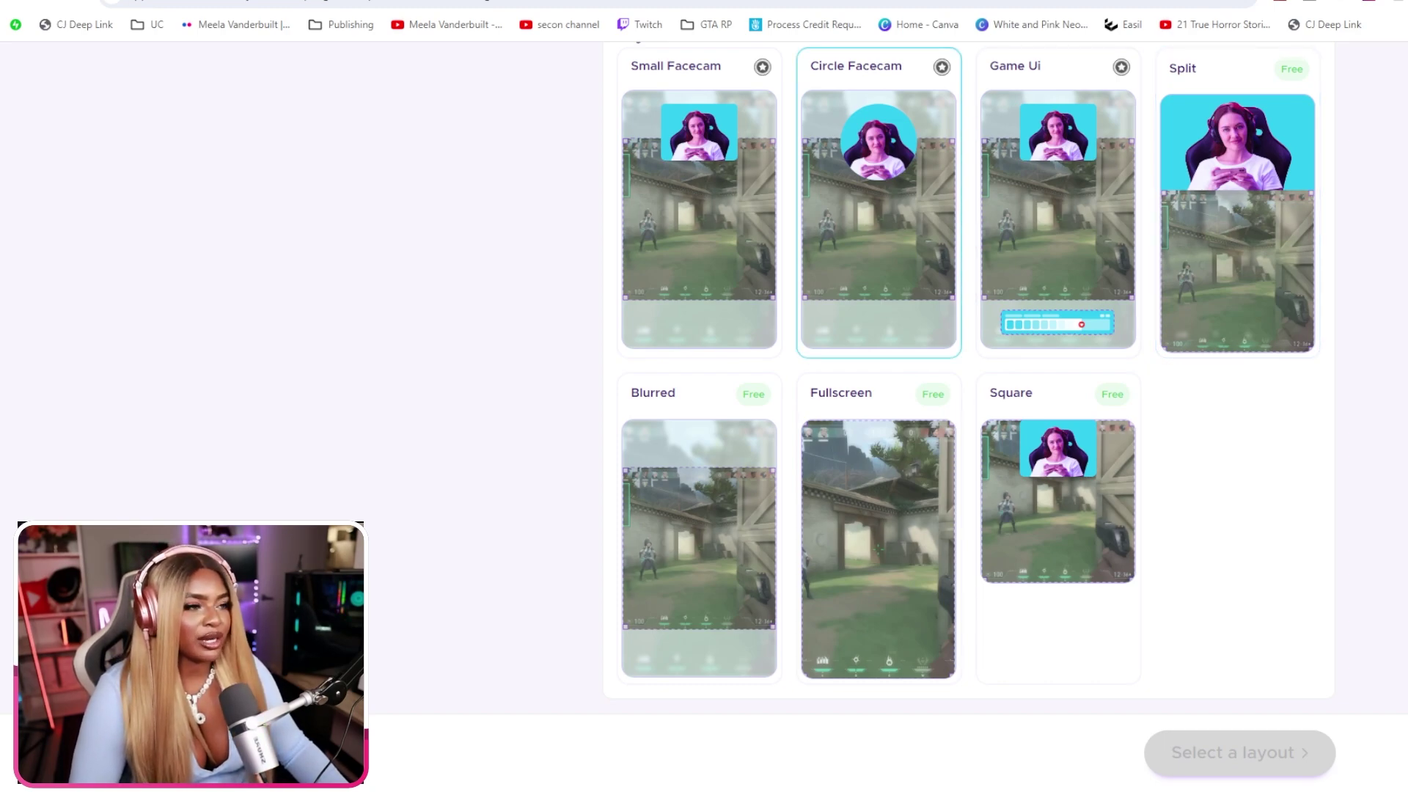
{"action": "left_click", "coordinate": [1237, 220]}
{"action": "scroll", "coordinate": [974, 377], "scroll_direction": "up", "scroll_amount": 10}
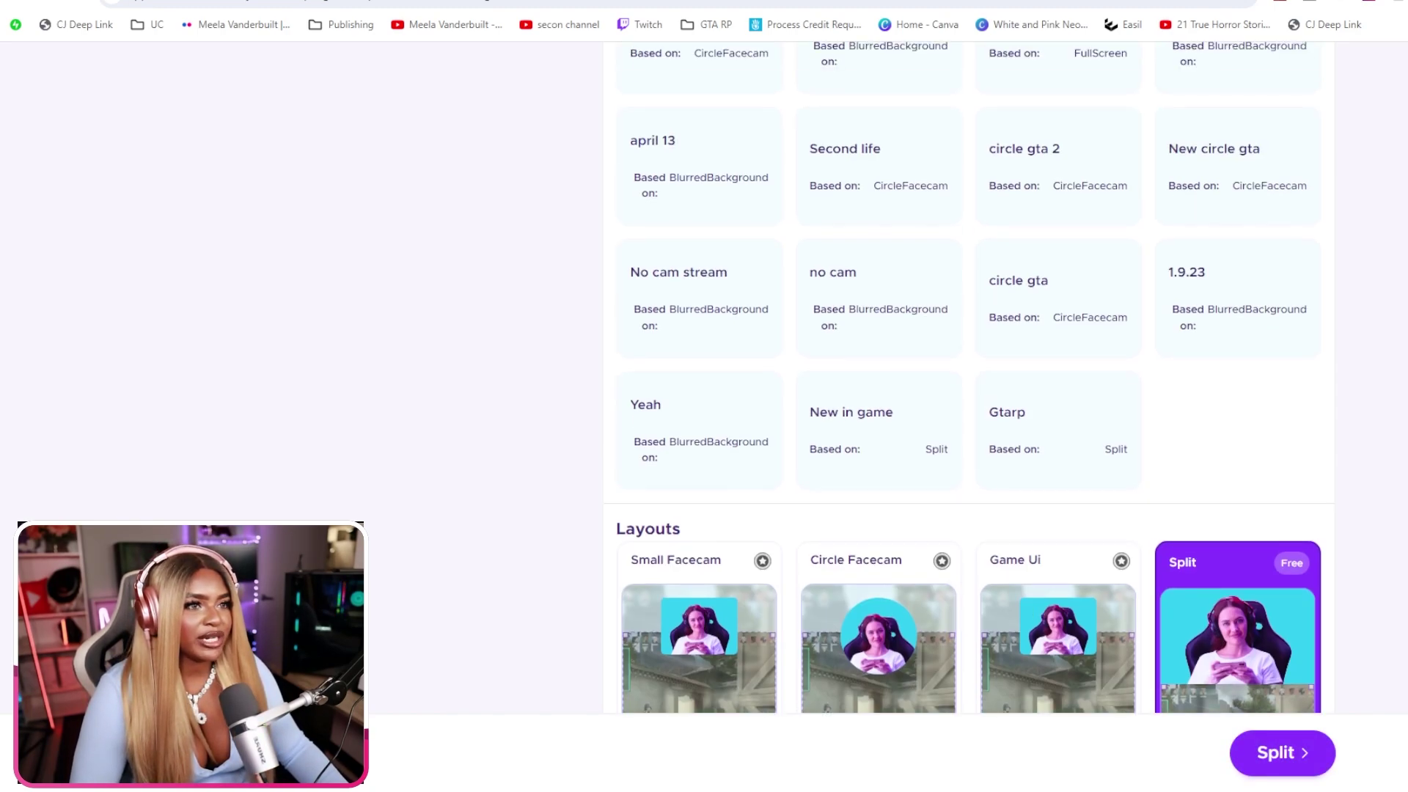
{"action": "scroll", "coordinate": [975, 377], "scroll_direction": "up", "scroll_amount": 3}
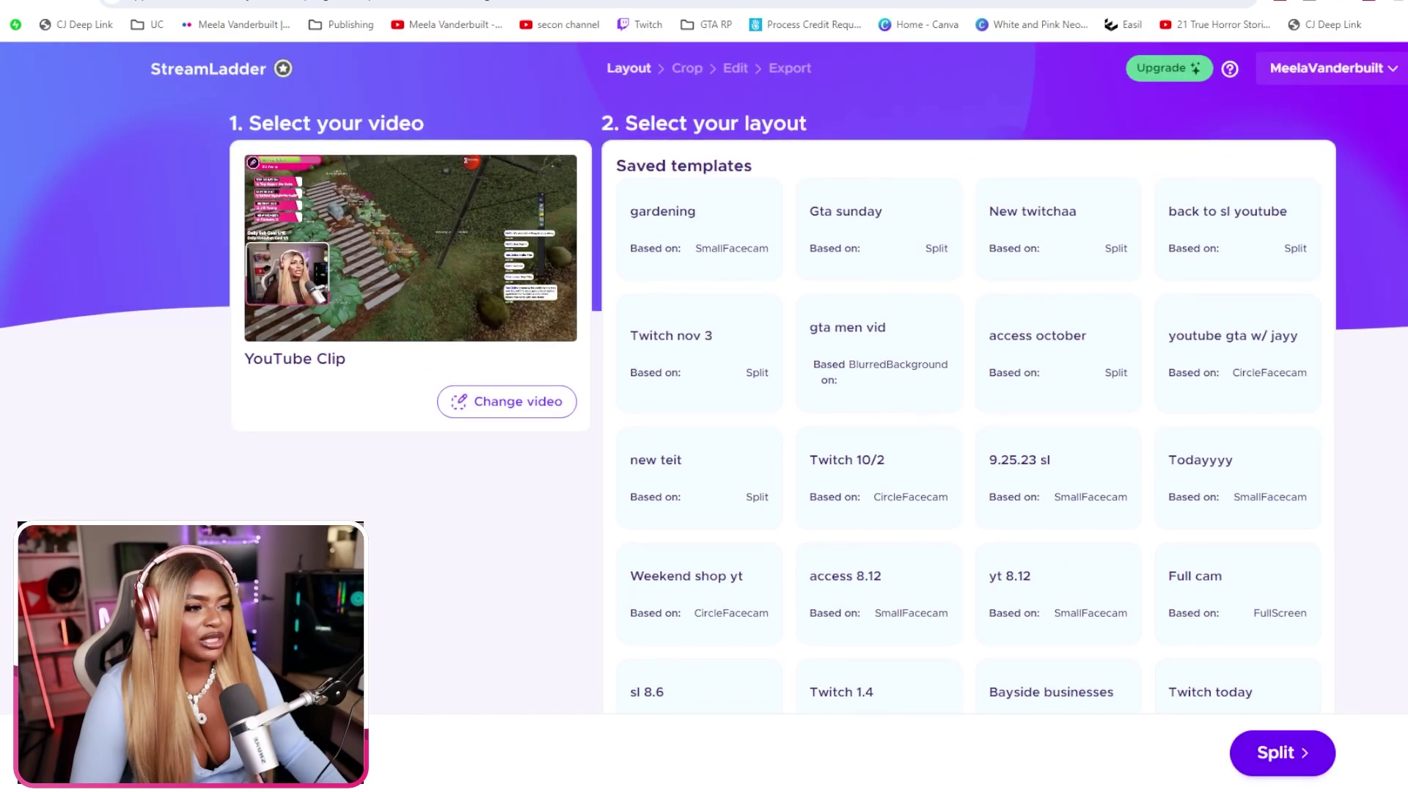
{"action": "left_click", "coordinate": [1282, 752]}
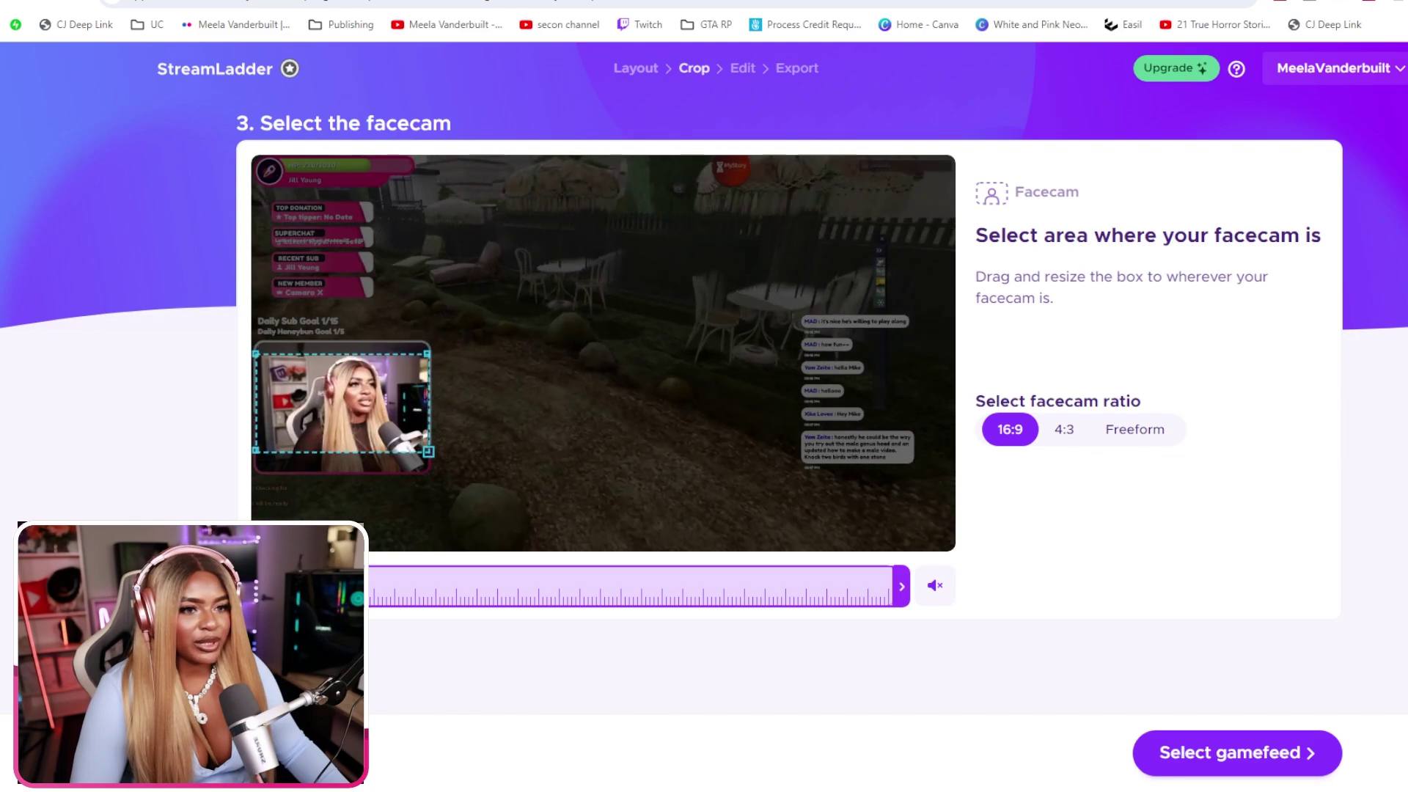
- Accept the proposed 16:9 facecam area and gamefeed area, and continue to editing the video
{"action": "left_click", "coordinate": [1238, 752]}
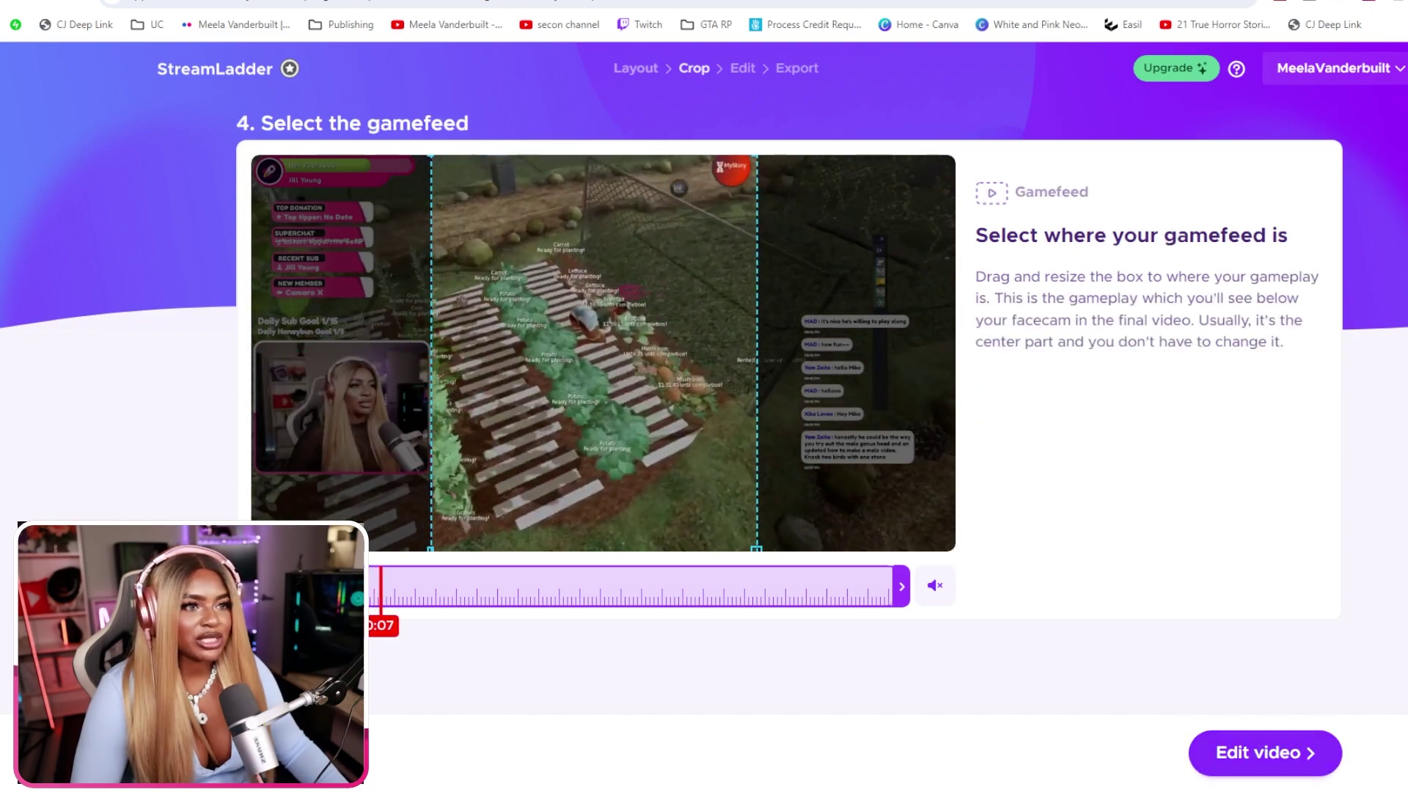
{"action": "left_click", "coordinate": [1265, 752]}
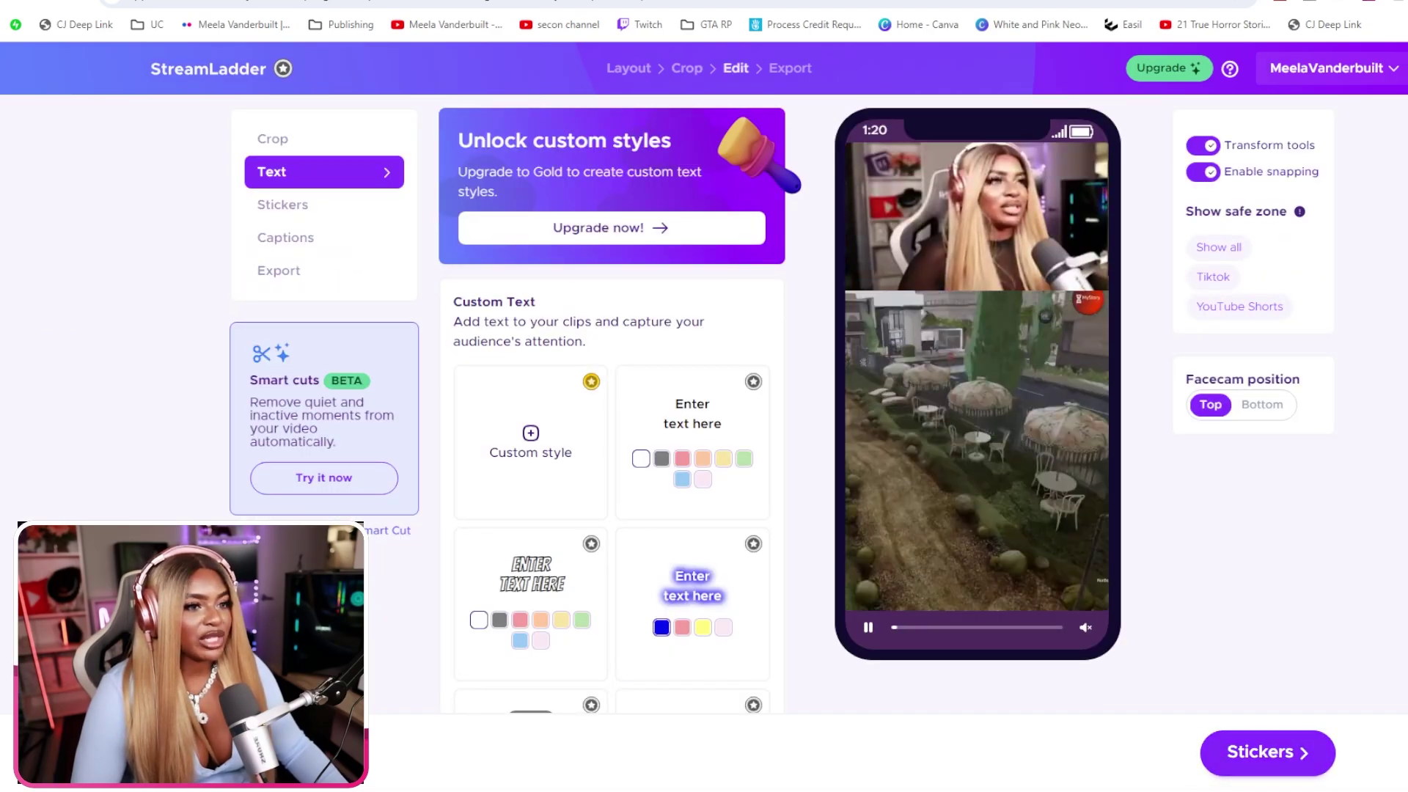
- Try adding a custom text in the blue glow style to the clip
{"action": "scroll", "coordinate": [692, 330], "scroll_direction": "down", "scroll_amount": 1}
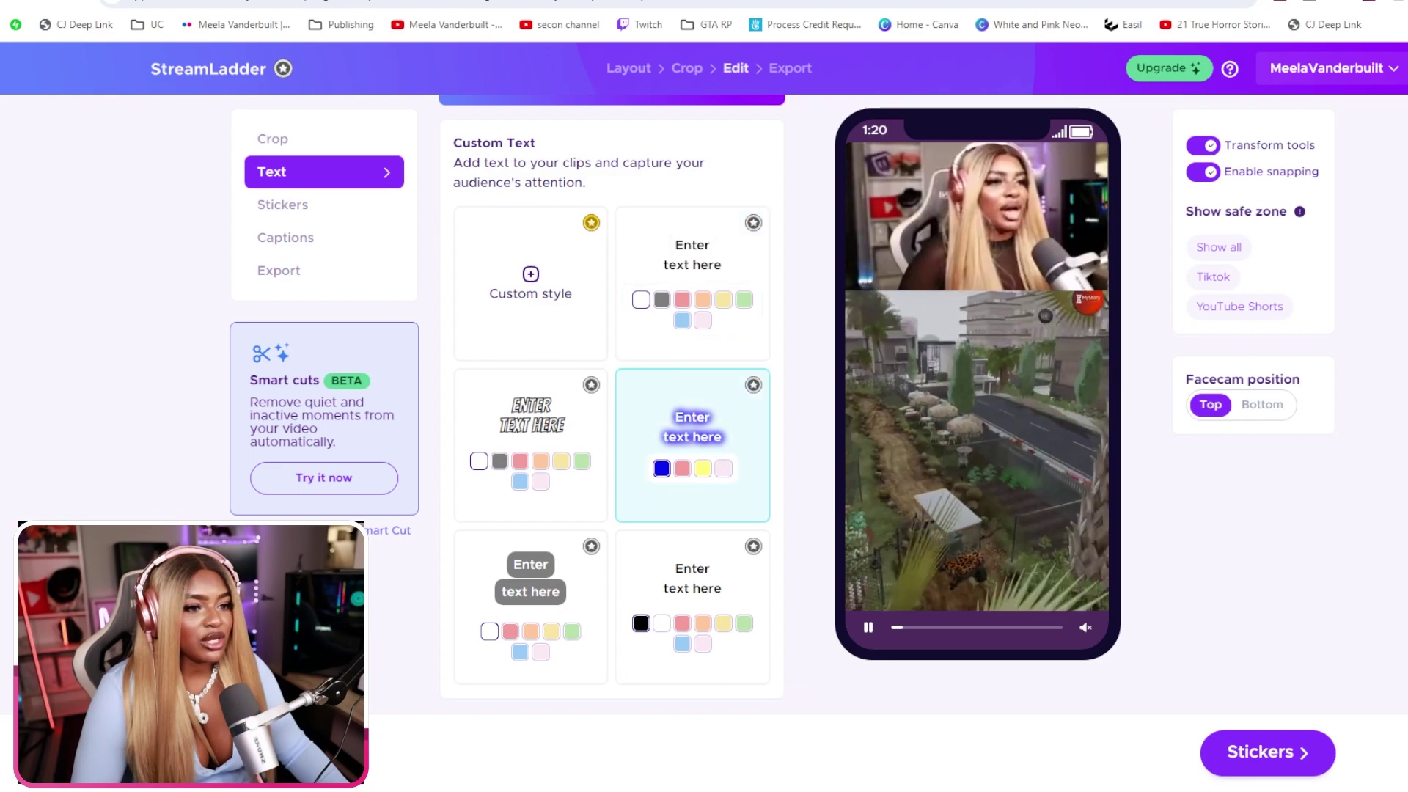
{"action": "left_click", "coordinate": [692, 509]}
{"action": "scroll", "coordinate": [692, 509], "scroll_direction": "up", "scroll_amount": 1}
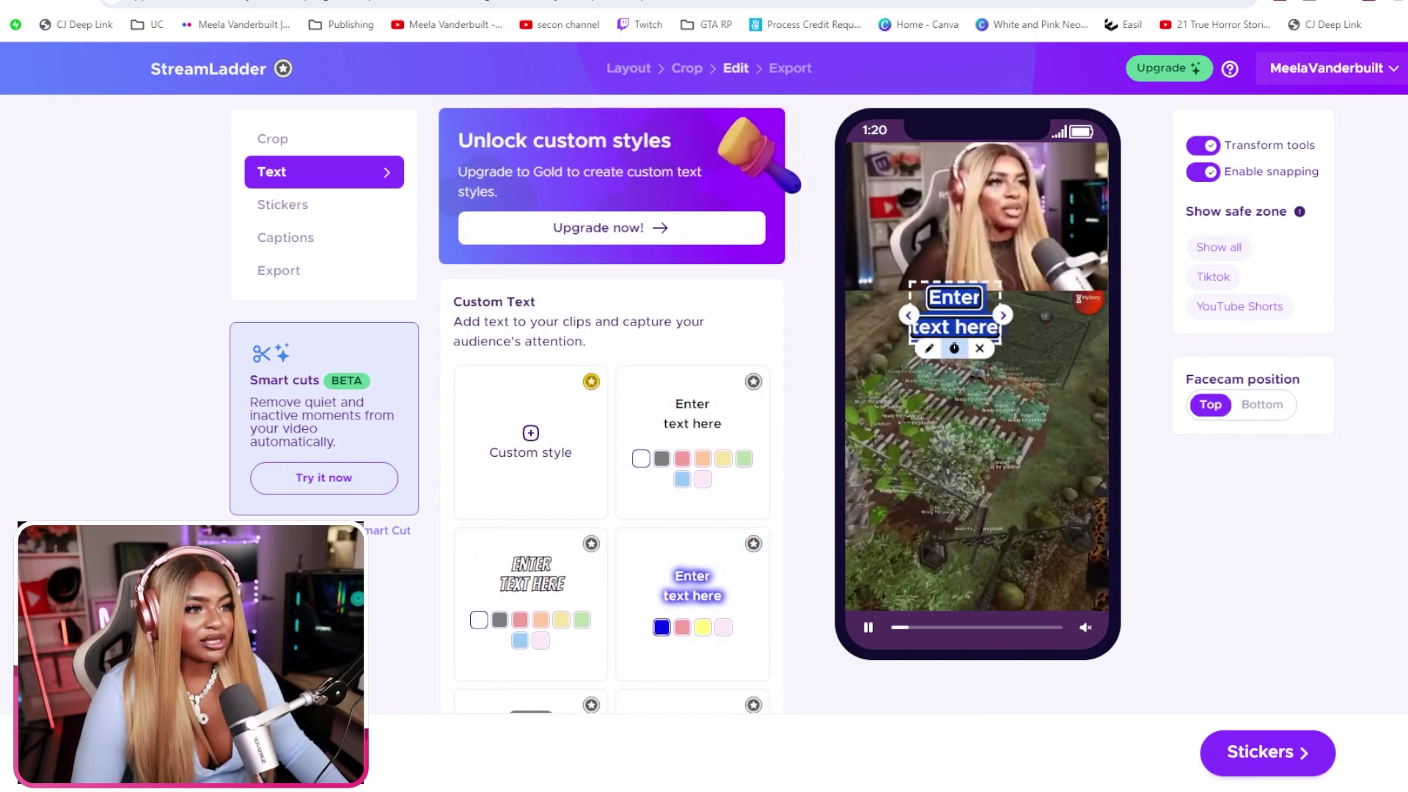
- Look through the YouTube channel-name stickers in the sticker library
{"action": "left_click", "coordinate": [1267, 753]}
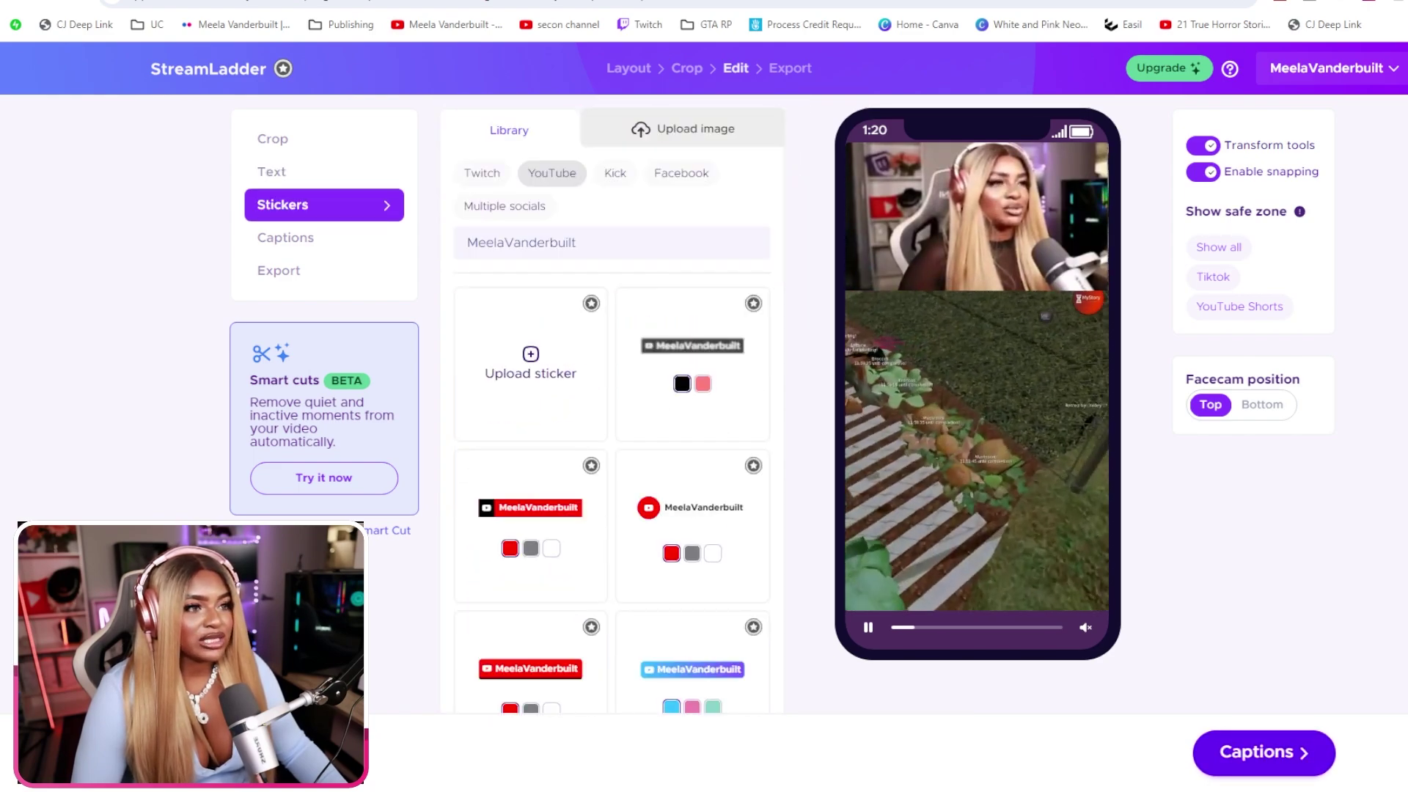
{"action": "scroll", "coordinate": [531, 608], "scroll_direction": "down", "scroll_amount": 1}
{"action": "left_click", "coordinate": [692, 609]}
{"action": "scroll", "coordinate": [692, 608], "scroll_direction": "up", "scroll_amount": 1}
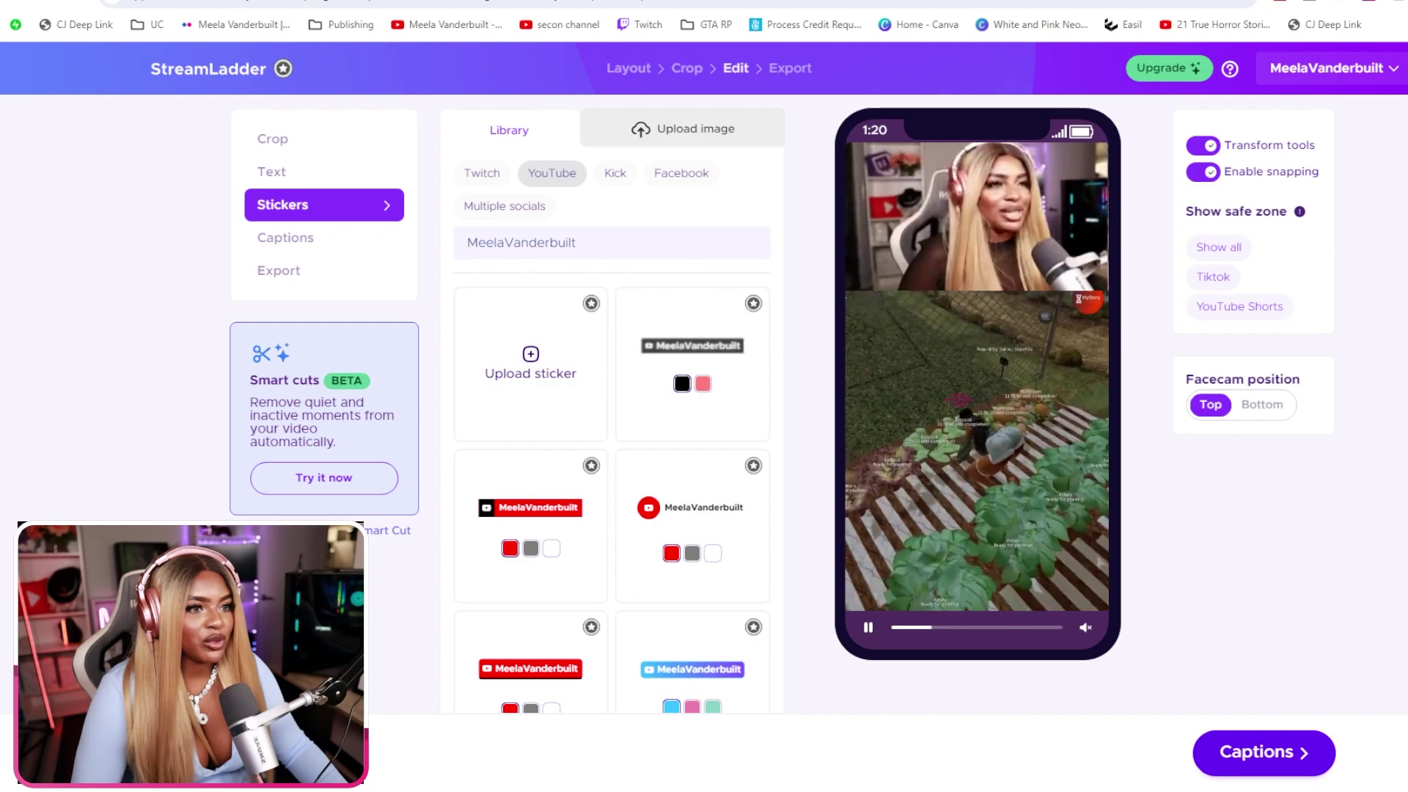
- Choose the pink animated caption style and generate captions with English as the spoken language
{"action": "left_click", "coordinate": [1264, 752]}
{"action": "left_click", "coordinate": [693, 323]}
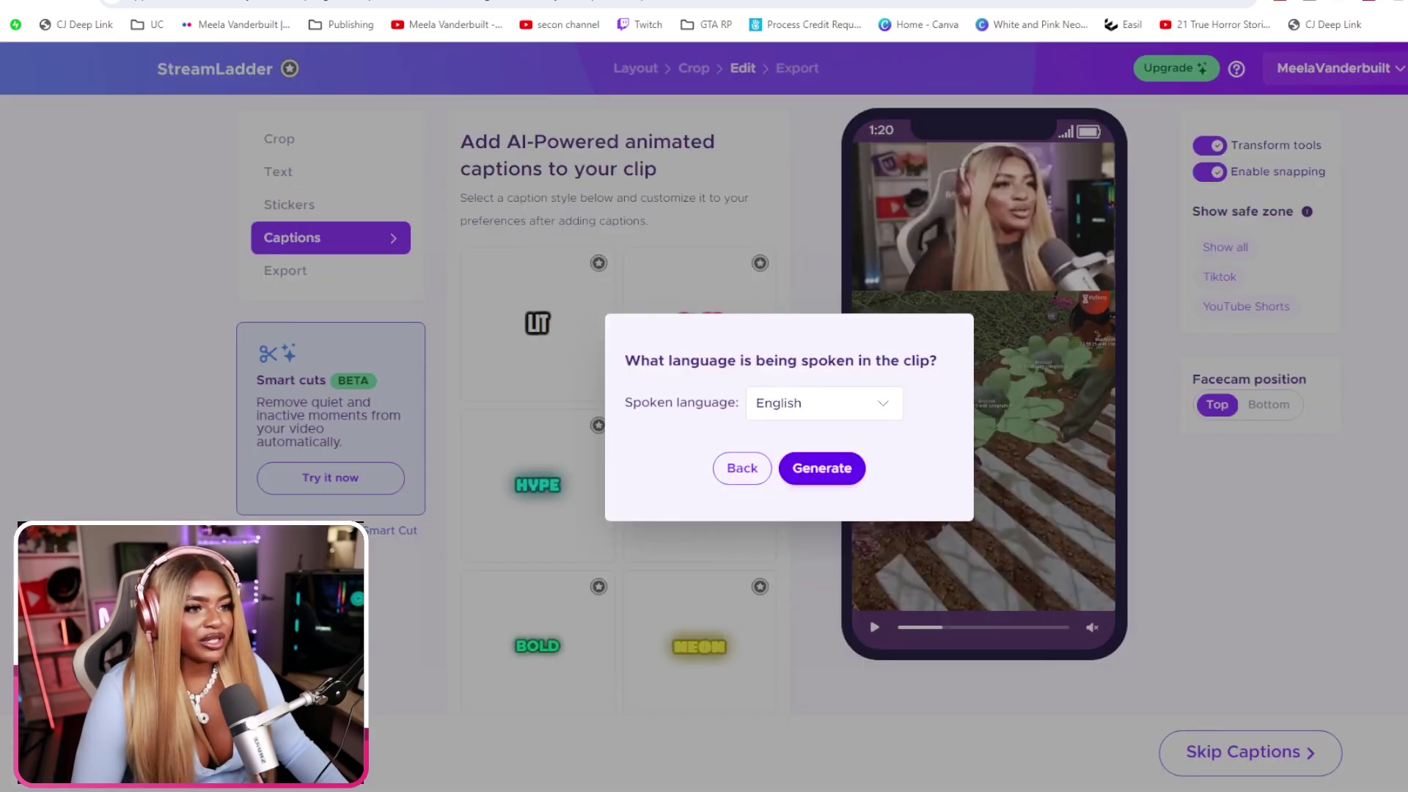
{"action": "left_click", "coordinate": [822, 468]}
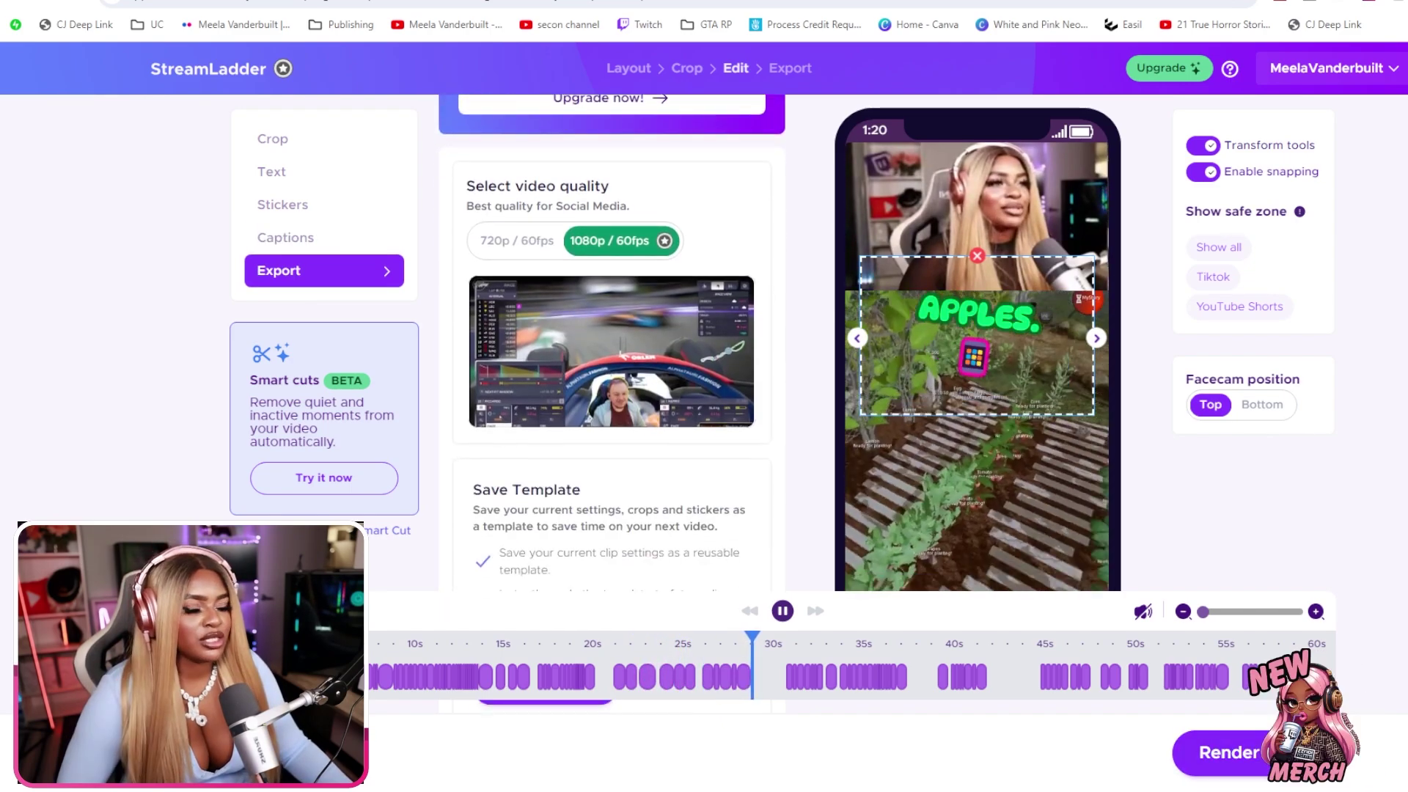
- Look over the export settings for video quality and saving the current setup as a template
{"action": "scroll", "coordinate": [613, 367], "scroll_direction": "down", "scroll_amount": 5}
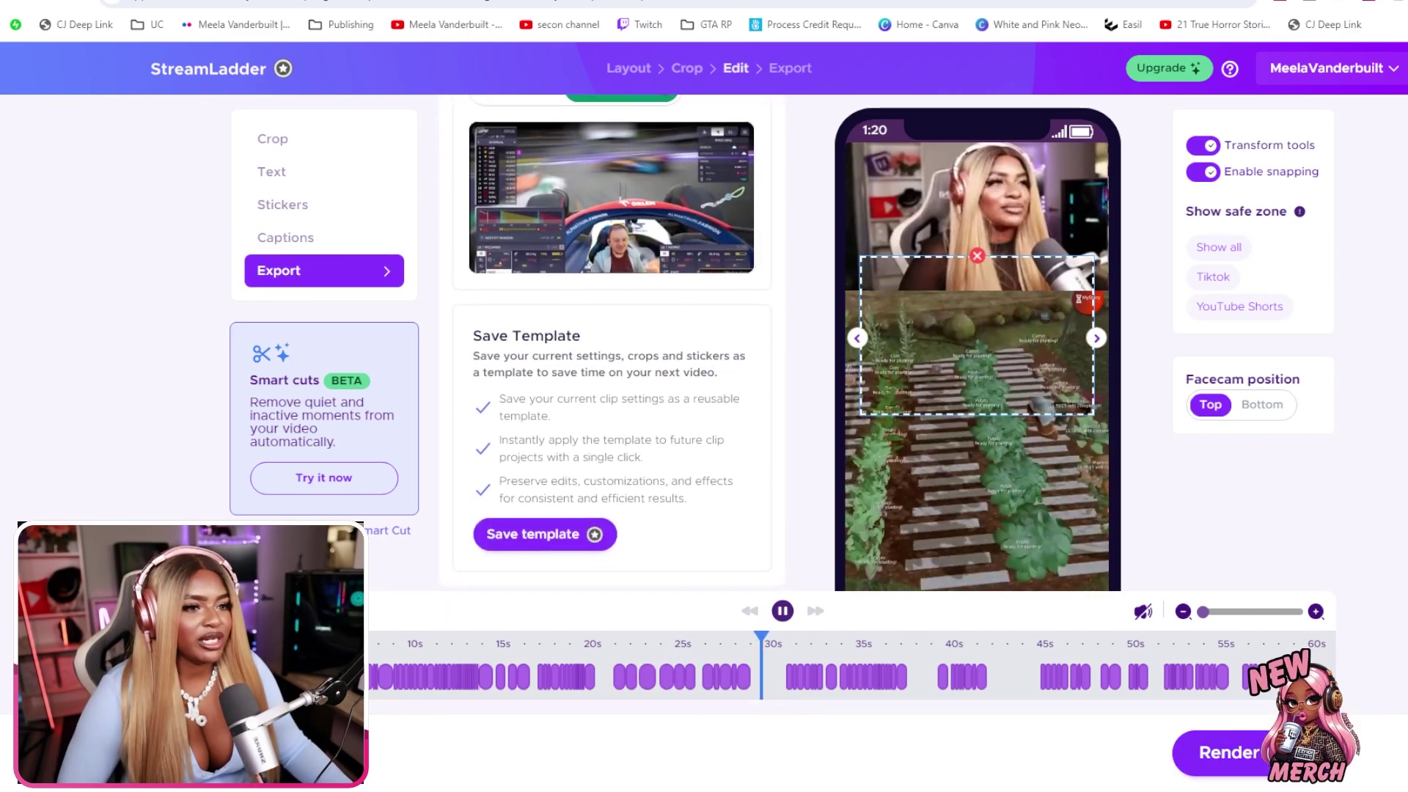
{"action": "scroll", "coordinate": [612, 367], "scroll_direction": "up", "scroll_amount": 5}
{"action": "scroll", "coordinate": [613, 330], "scroll_direction": "down", "scroll_amount": 4}
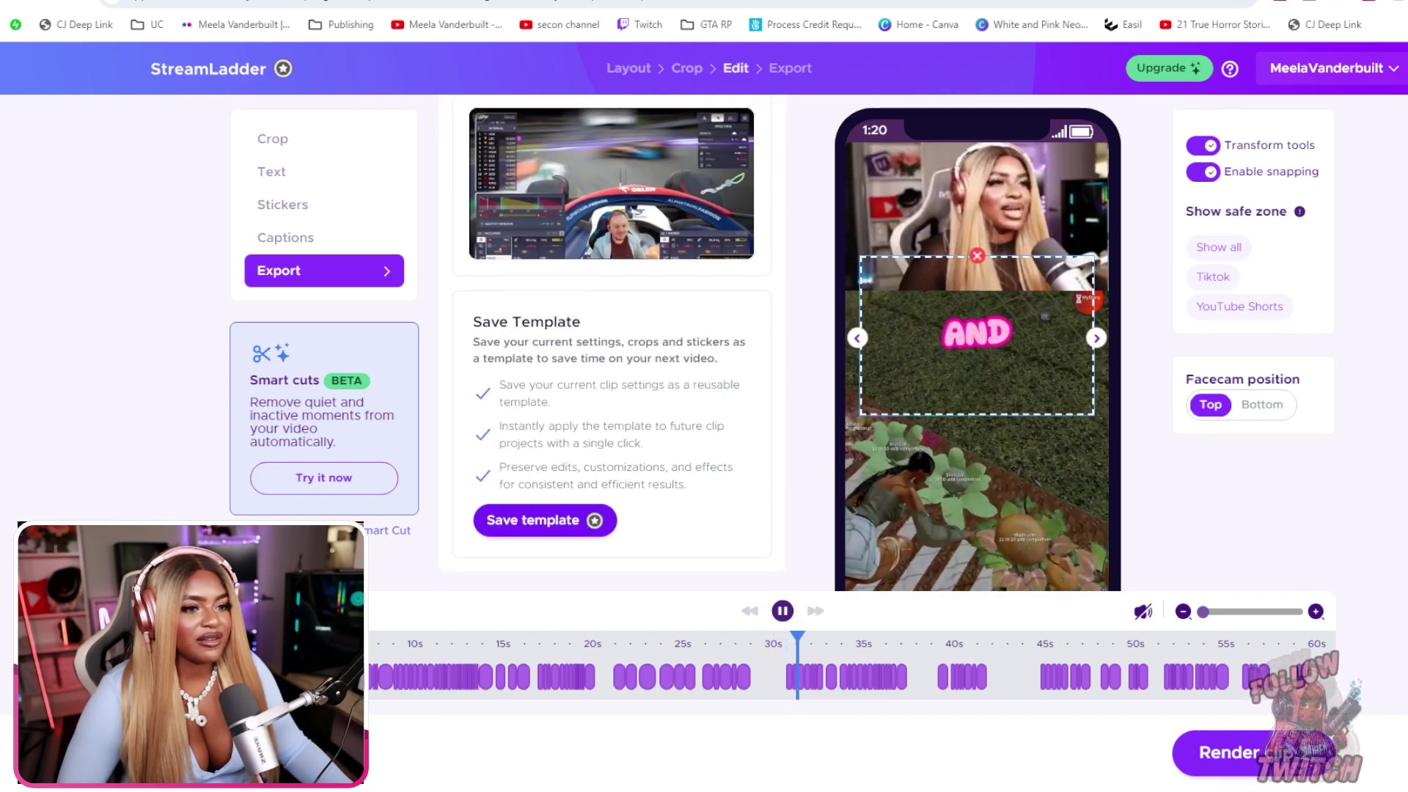
- Compare the 720p and 1080p export qualities, keep 1080p / 60fps and start rendering the clip
{"action": "scroll", "coordinate": [612, 330], "scroll_direction": "up", "scroll_amount": 4}
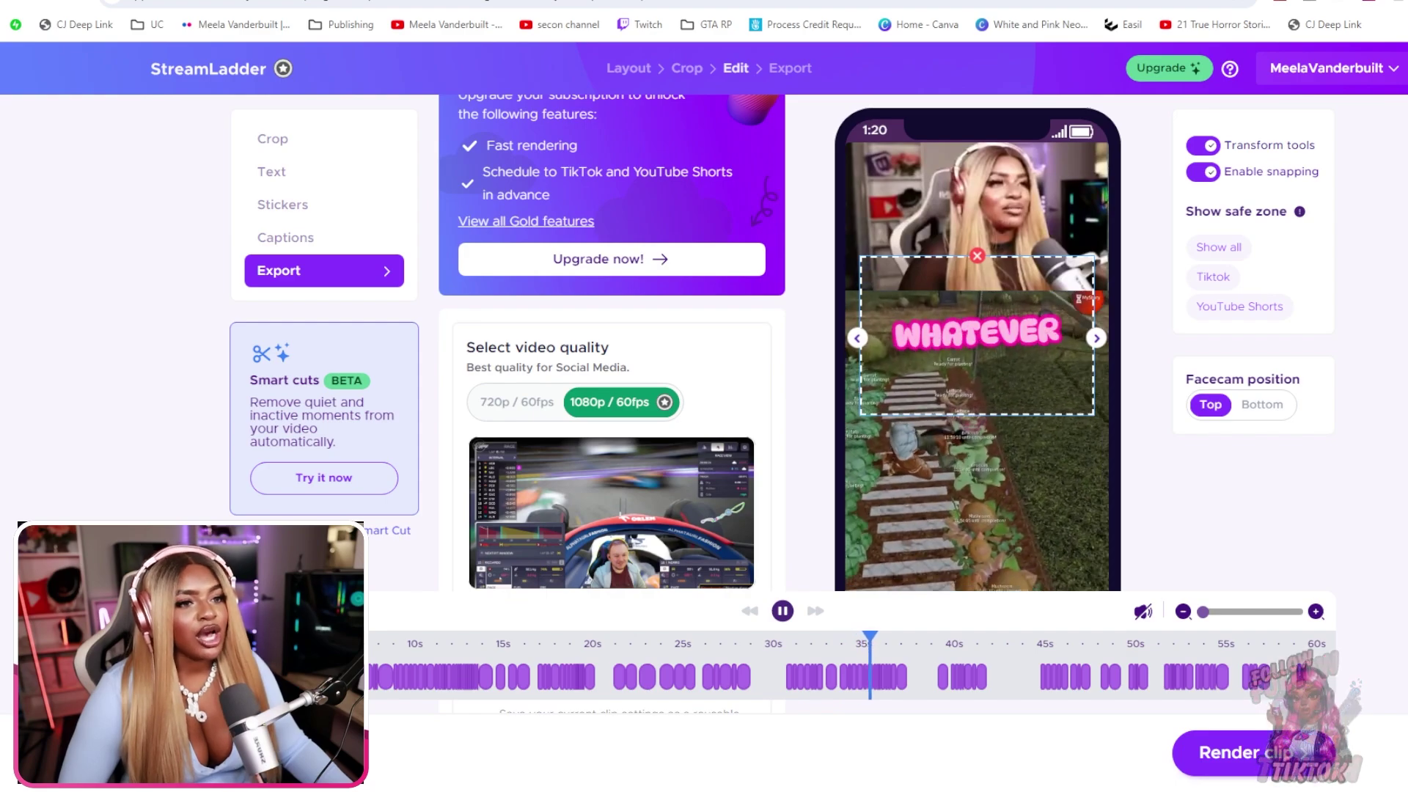
{"action": "left_click", "coordinate": [517, 402]}
{"action": "left_click", "coordinate": [610, 402]}
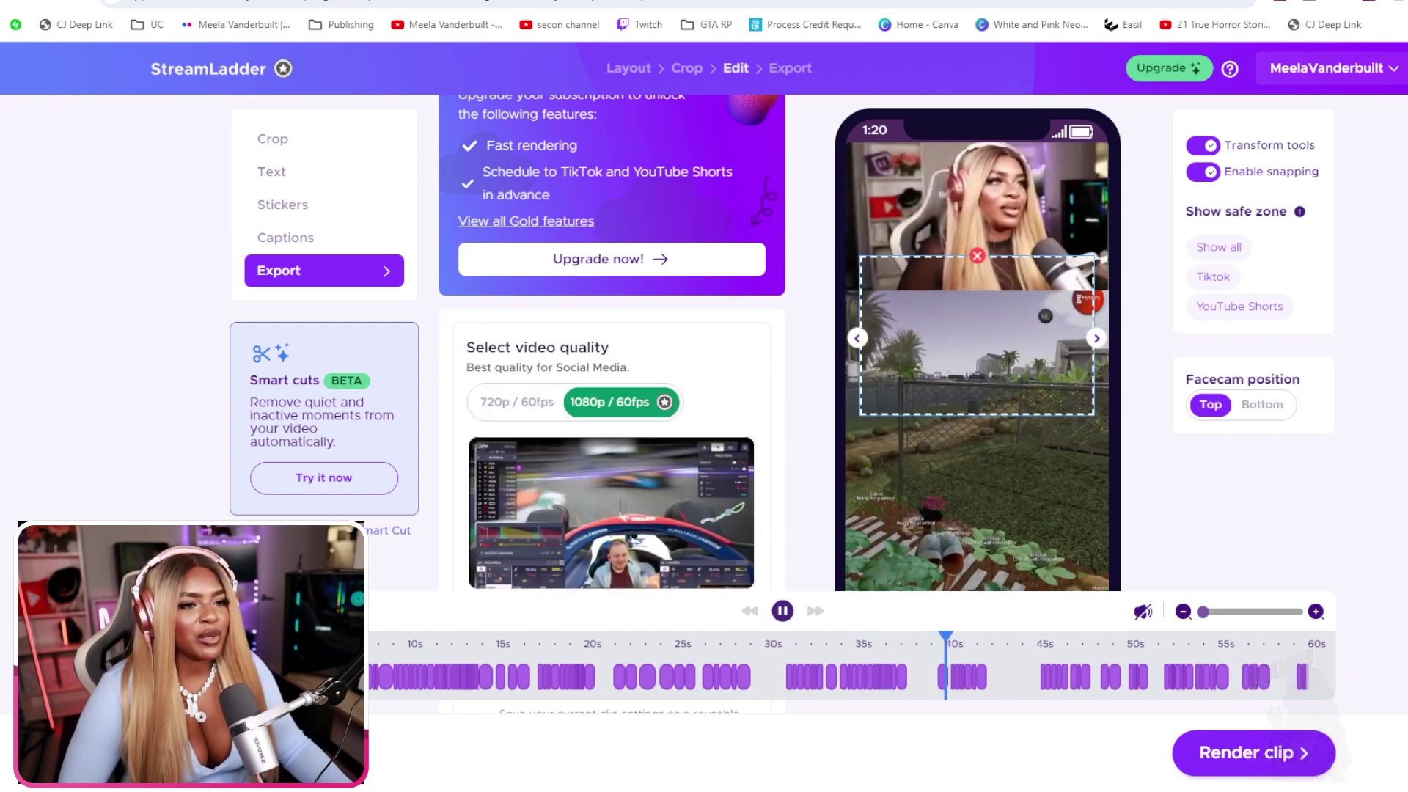
{"action": "left_click", "coordinate": [516, 401]}
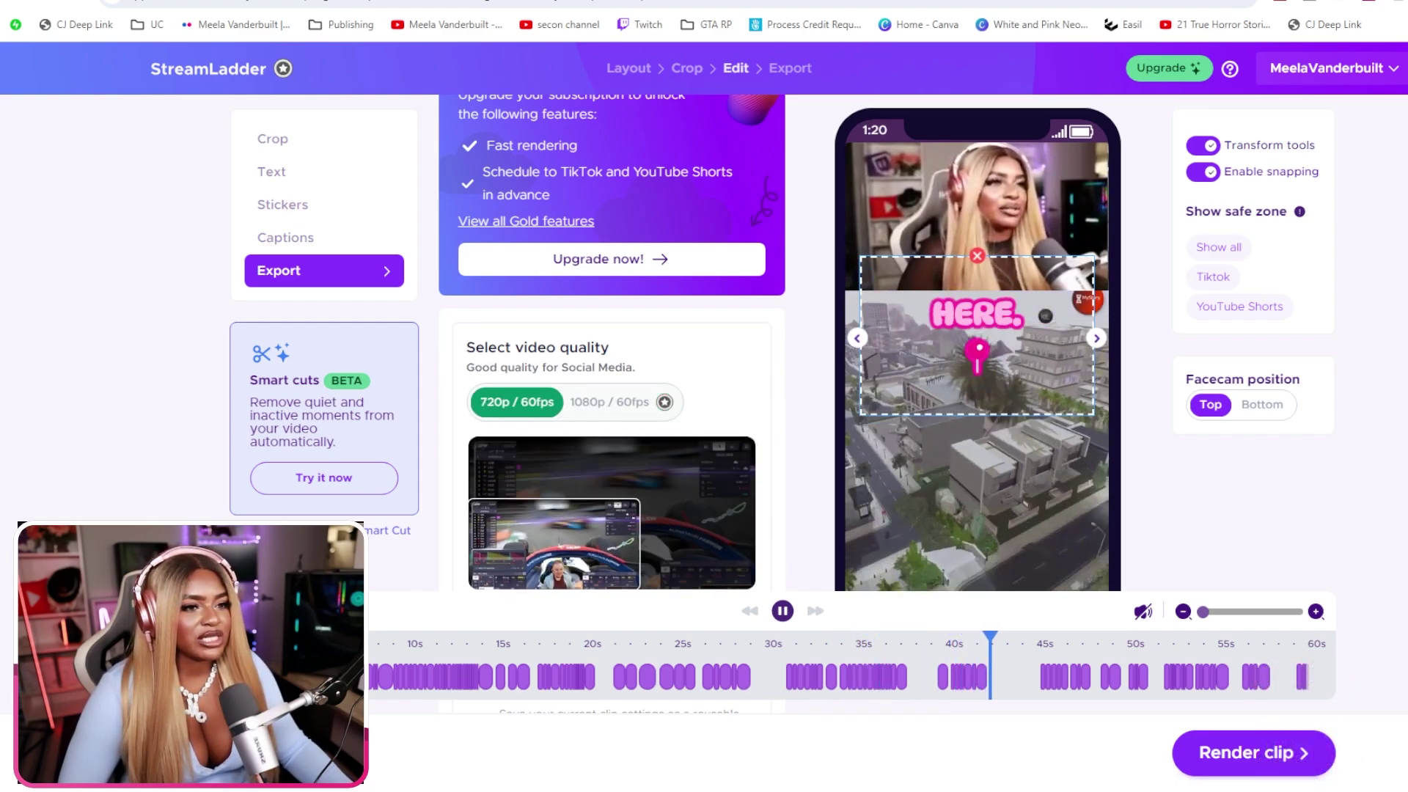
{"action": "left_click", "coordinate": [609, 402]}
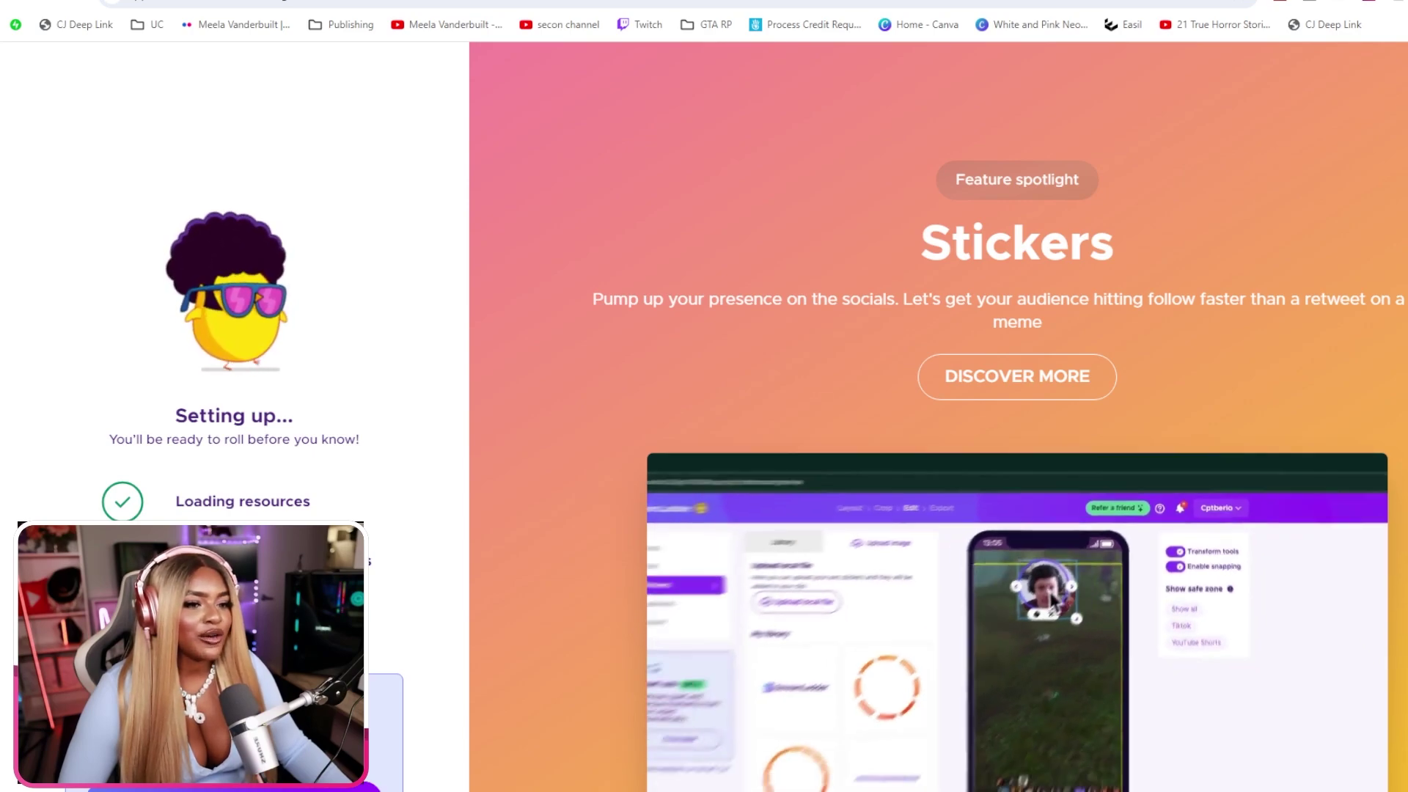
{"action": "scroll", "coordinate": [704, 411], "scroll_direction": "down", "scroll_amount": 3}
{"action": "scroll", "coordinate": [704, 411], "scroll_direction": "up", "scroll_amount": 1}
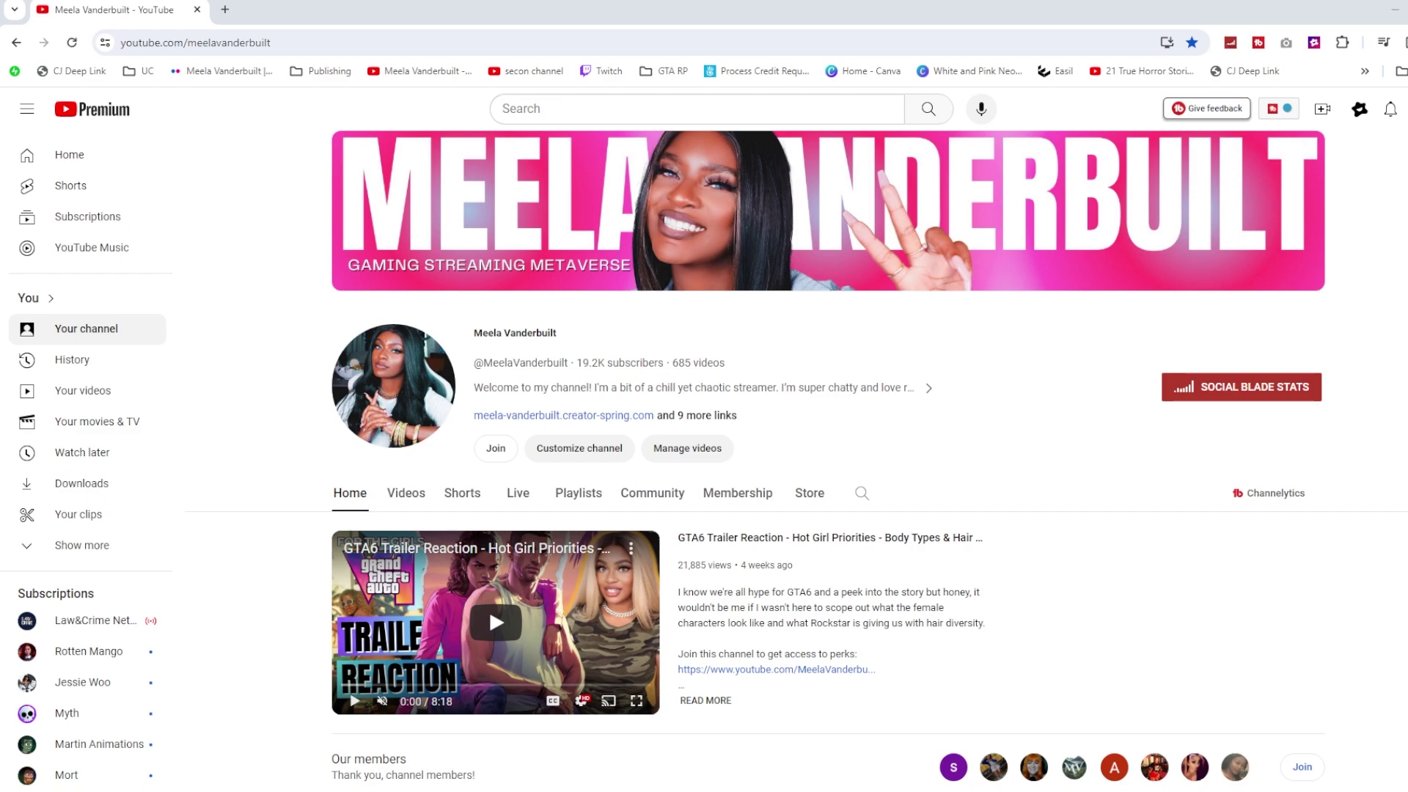
- Open the channel's featured GTA6 Trailer Reaction video, pause it and move playback to 0:55
{"action": "scroll", "coordinate": [797, 456], "scroll_direction": "down", "scroll_amount": 2}
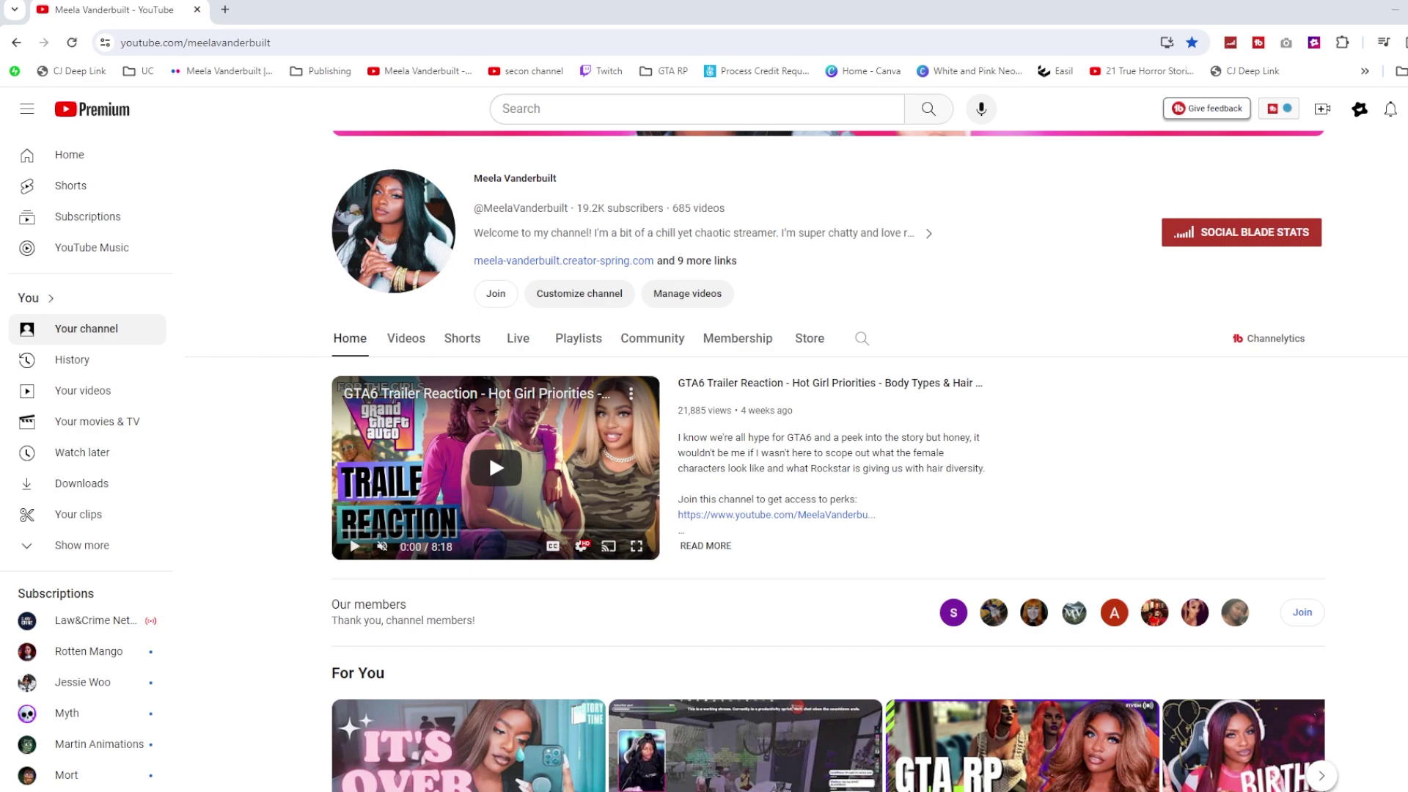
{"action": "scroll", "coordinate": [829, 455], "scroll_direction": "up", "scroll_amount": 1}
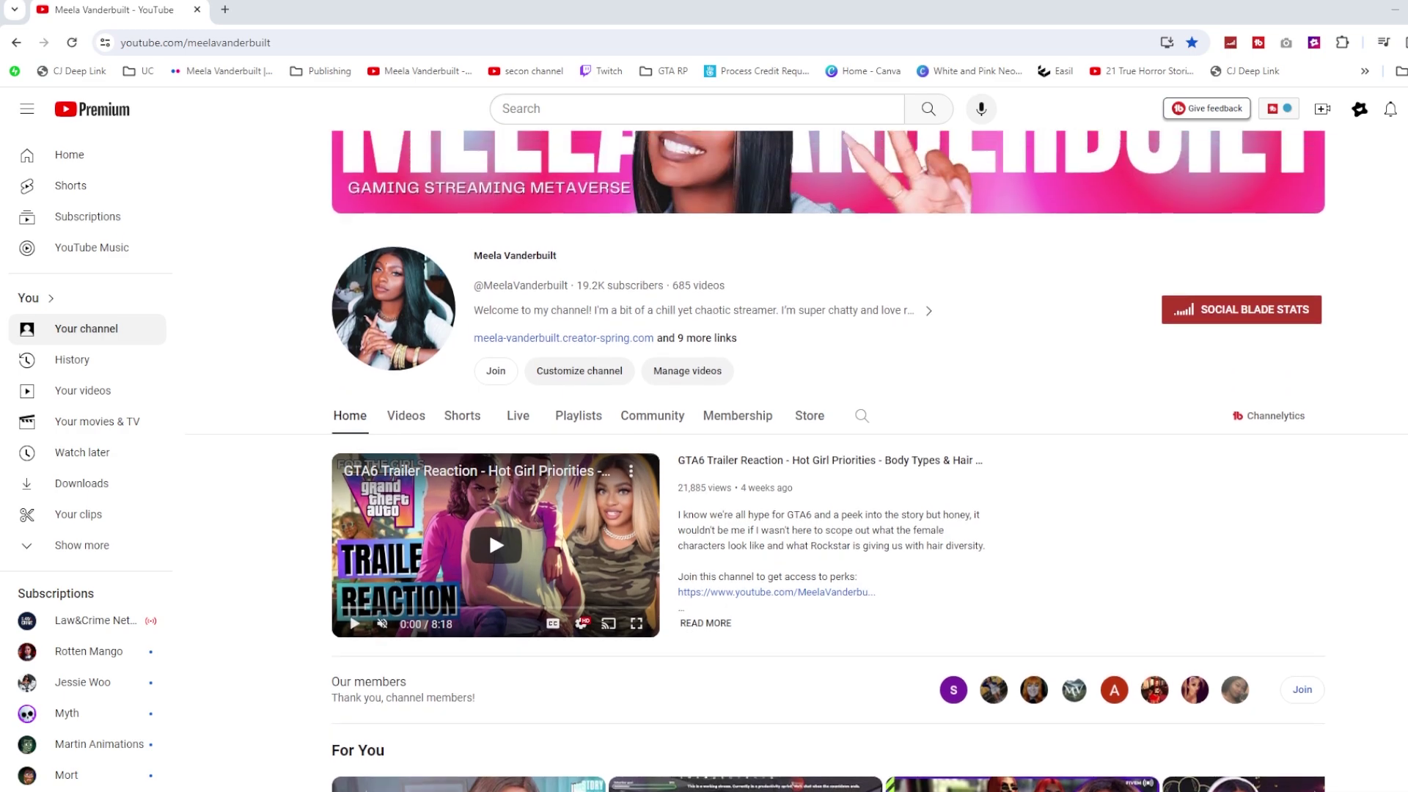
{"action": "left_click", "coordinate": [759, 460]}
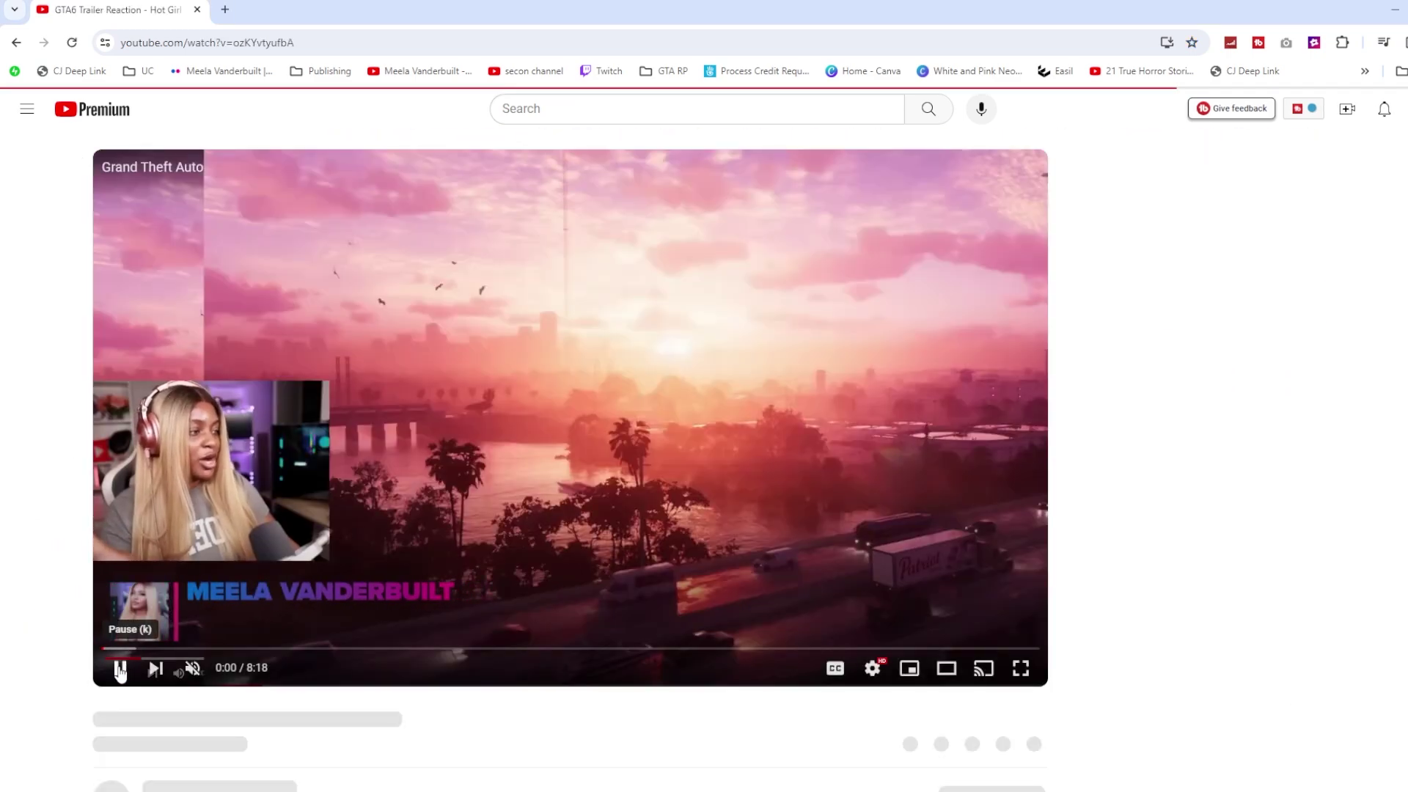
{"action": "left_click", "coordinate": [120, 669]}
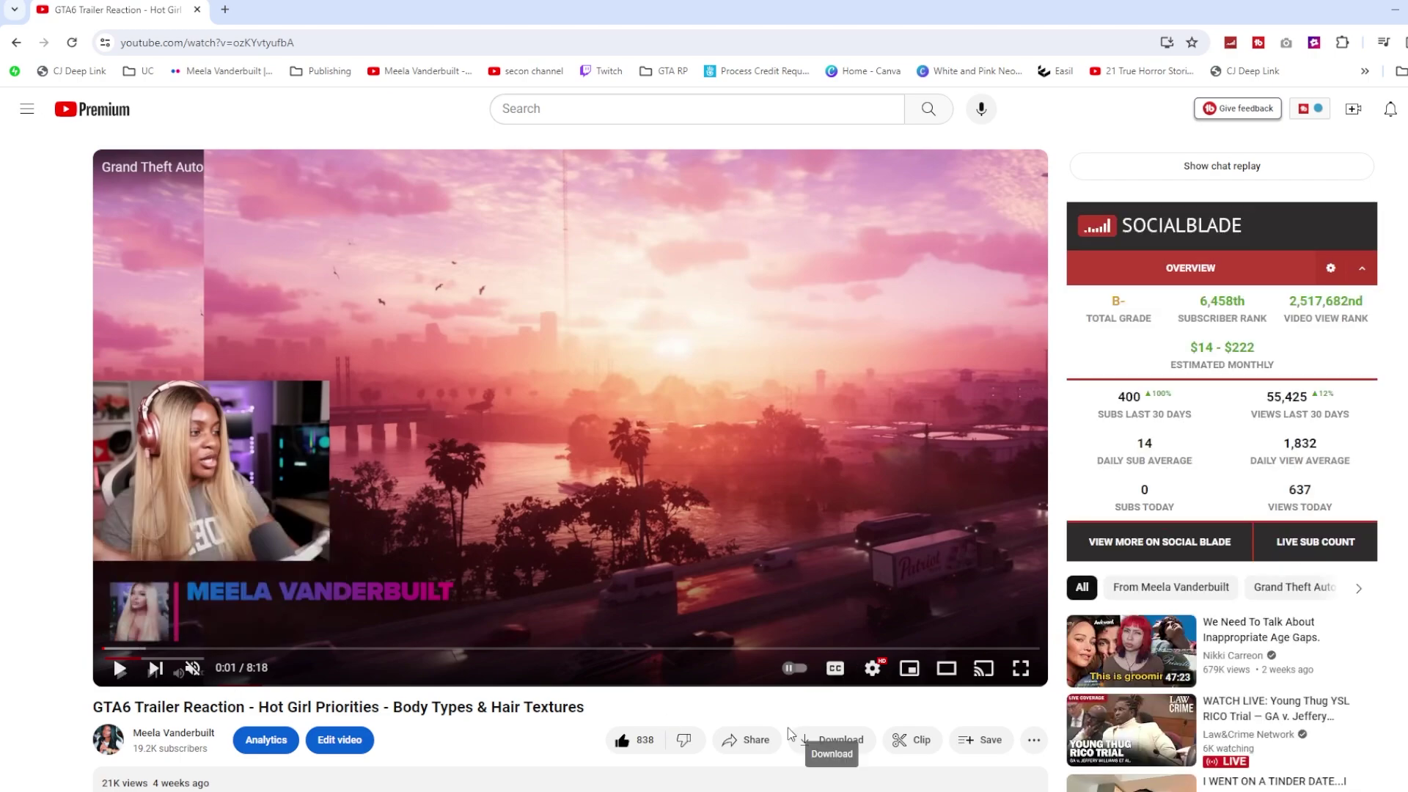
{"action": "scroll", "coordinate": [778, 726], "scroll_direction": "down", "scroll_amount": 2}
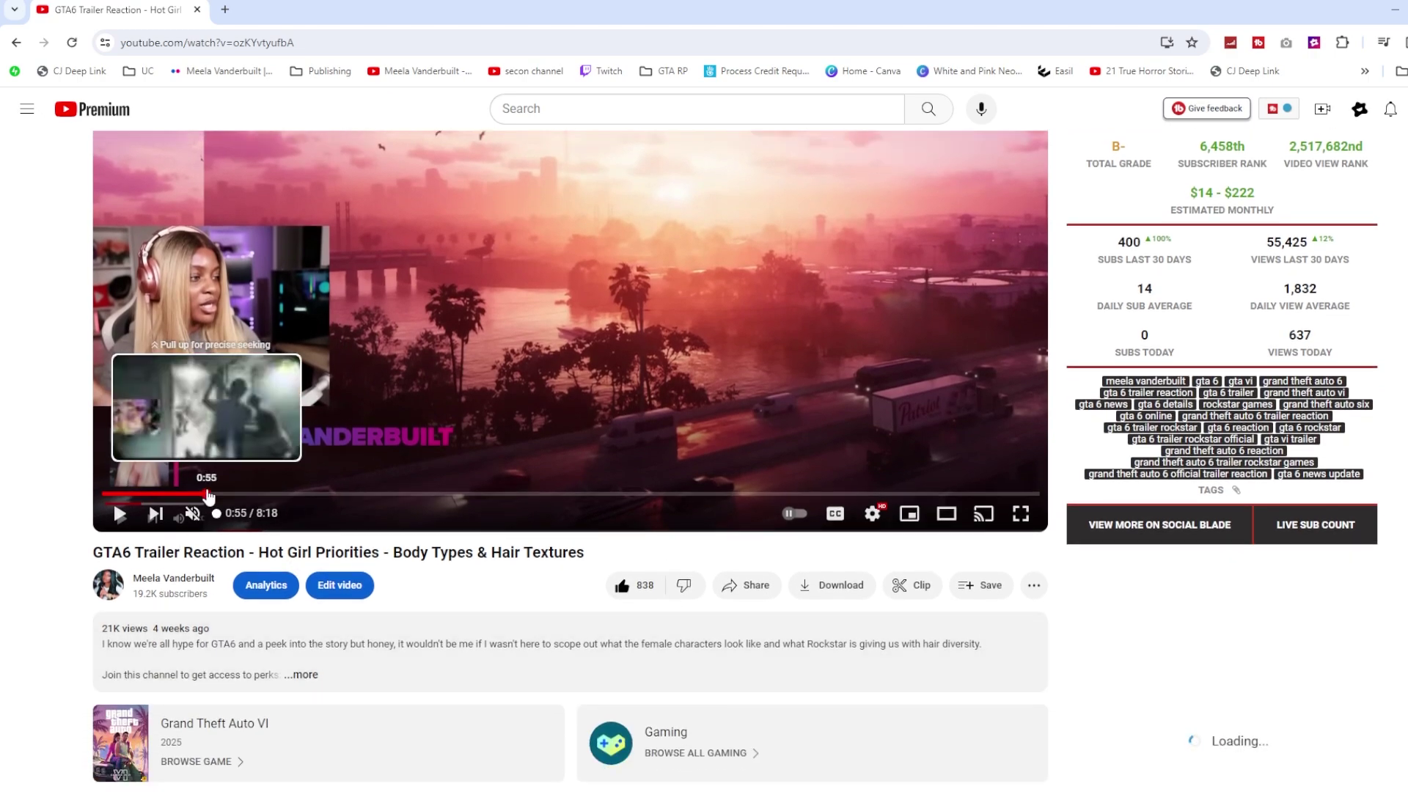
{"action": "left_click", "coordinate": [213, 494]}
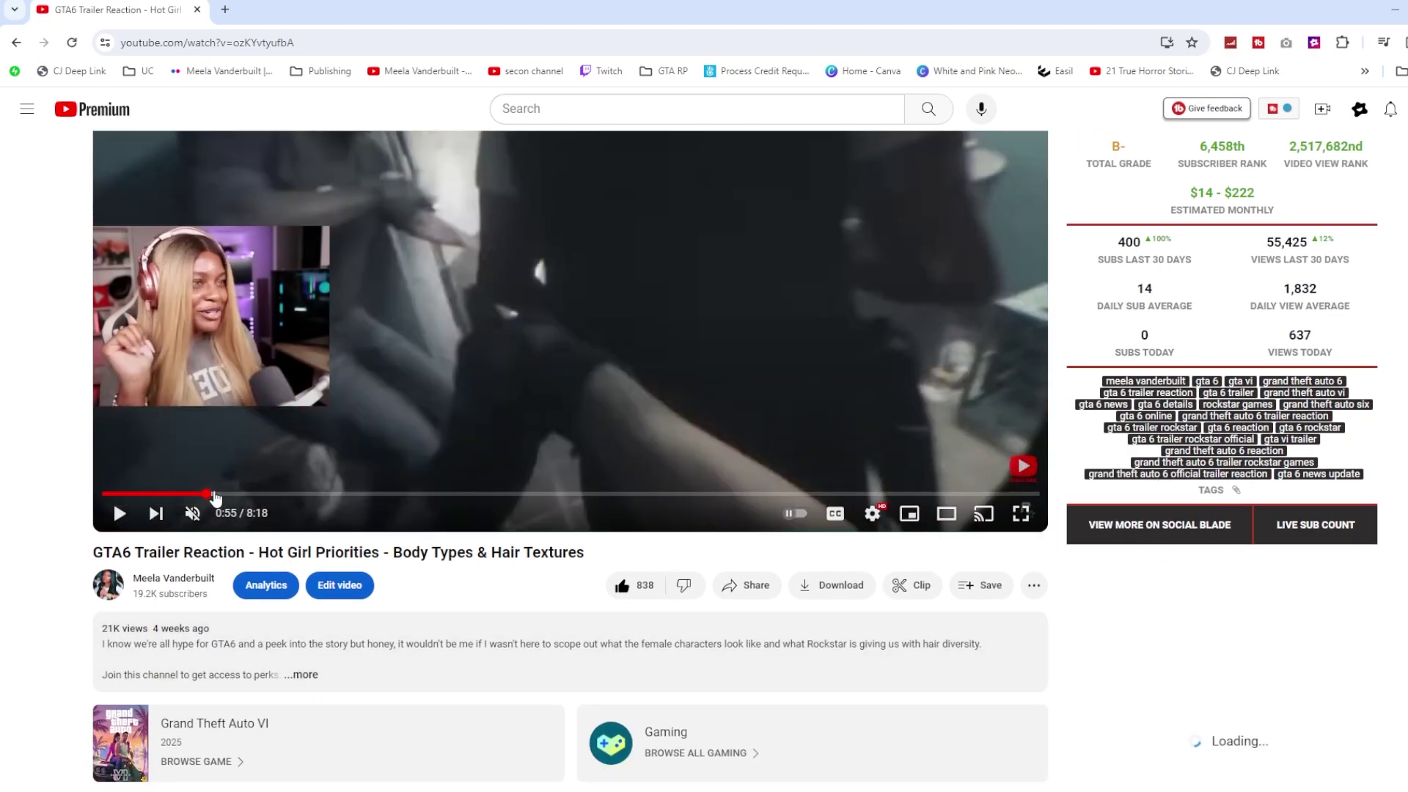
- Start a clip from the video and set its range to 60 seconds, from 5:47.6 to 6:47.6
{"action": "left_click", "coordinate": [916, 586]}
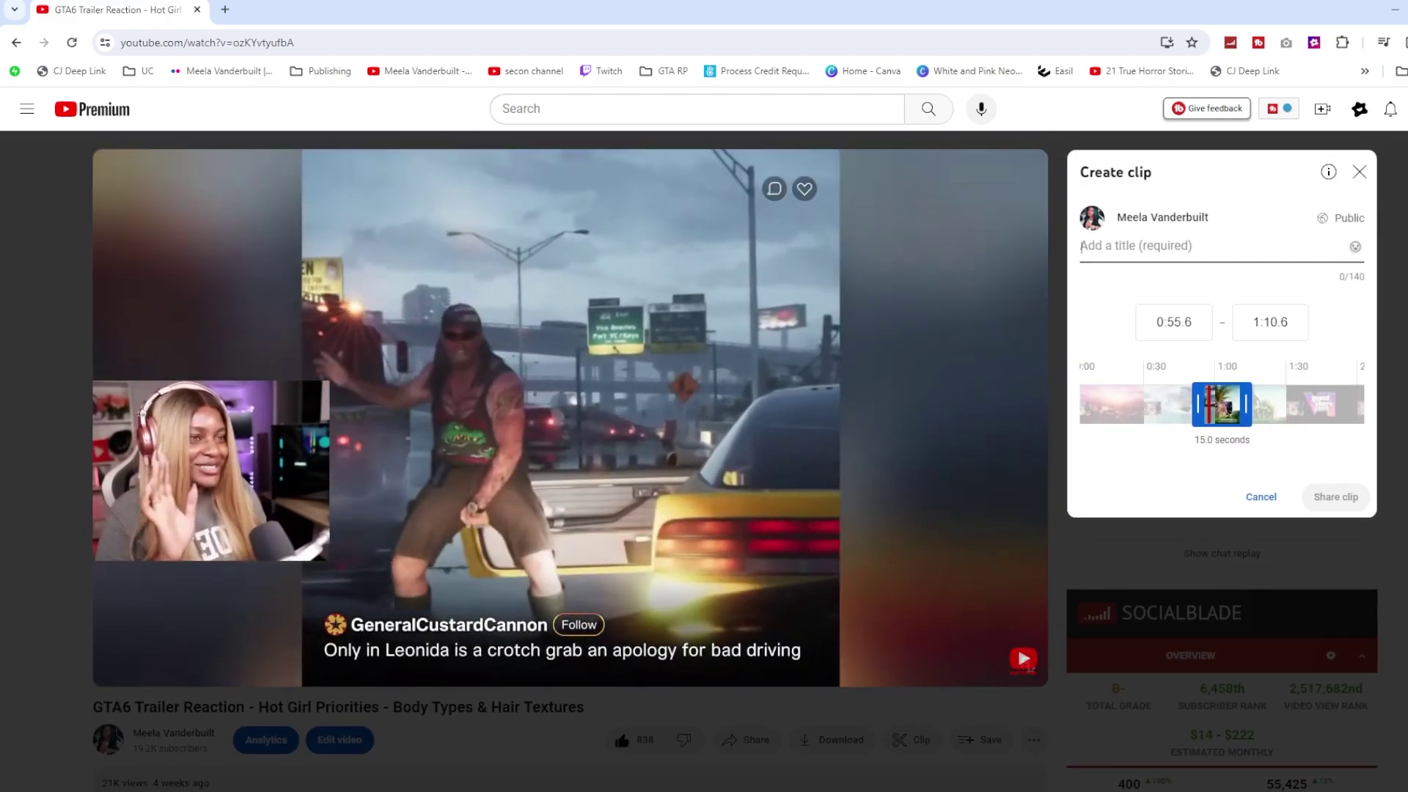
{"action": "left_click_drag", "start_coordinate": [1197, 404], "coordinate": [1086, 407]}
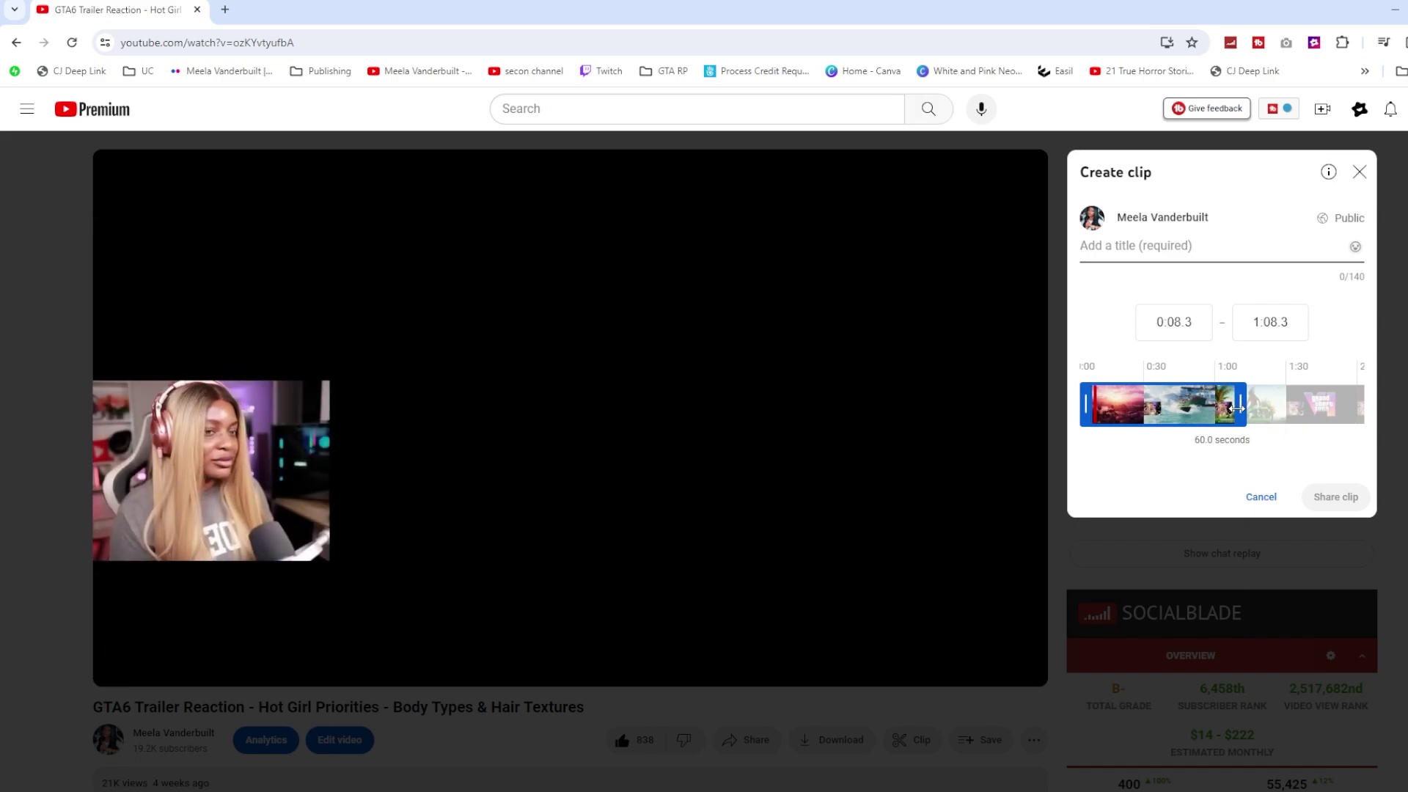
{"action": "left_click_drag", "start_coordinate": [1238, 407], "coordinate": [1206, 415]}
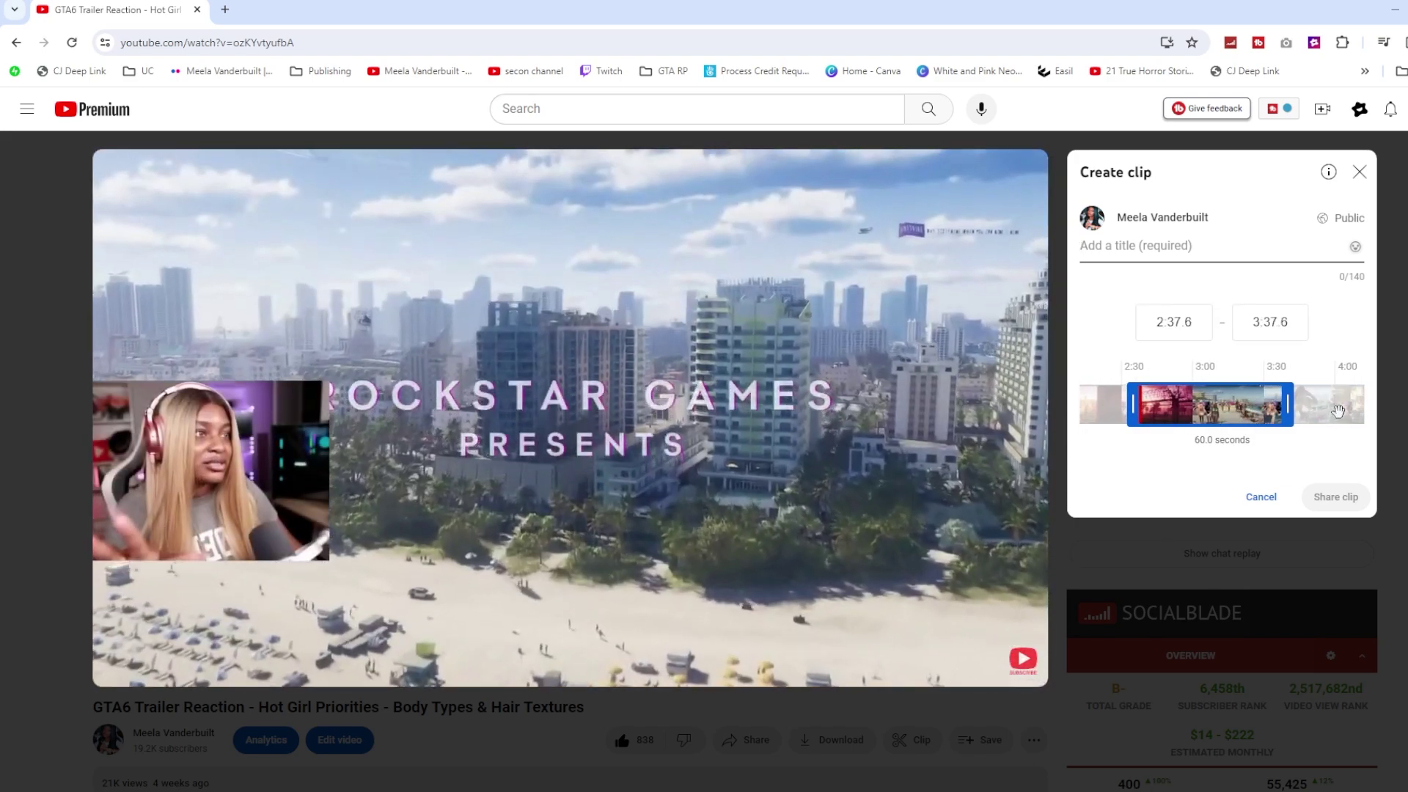
{"action": "left_click_drag", "start_coordinate": [1338, 410], "coordinate": [1159, 411]}
{"action": "left_click", "coordinate": [121, 670]}
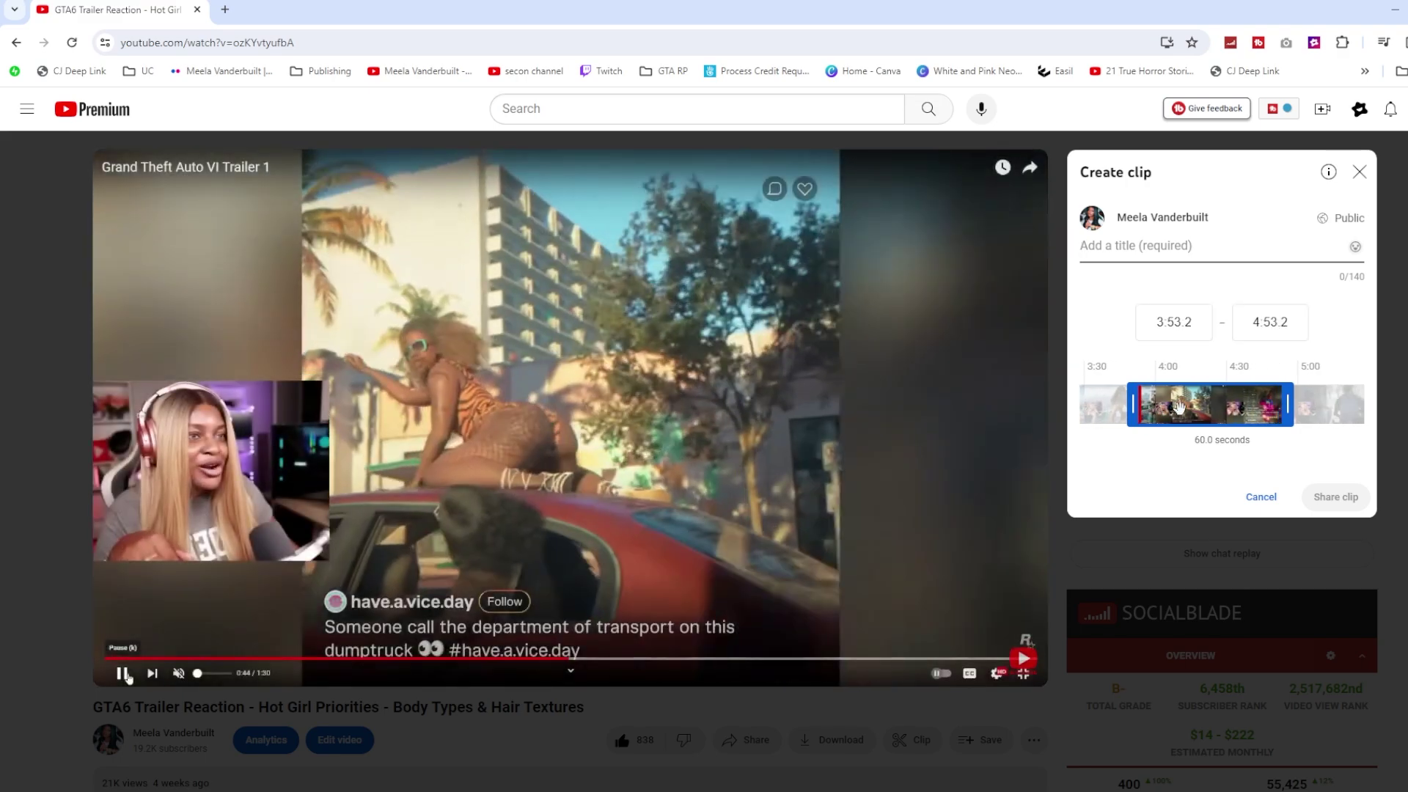
{"action": "left_click_drag", "start_coordinate": [1342, 411], "coordinate": [1190, 415]}
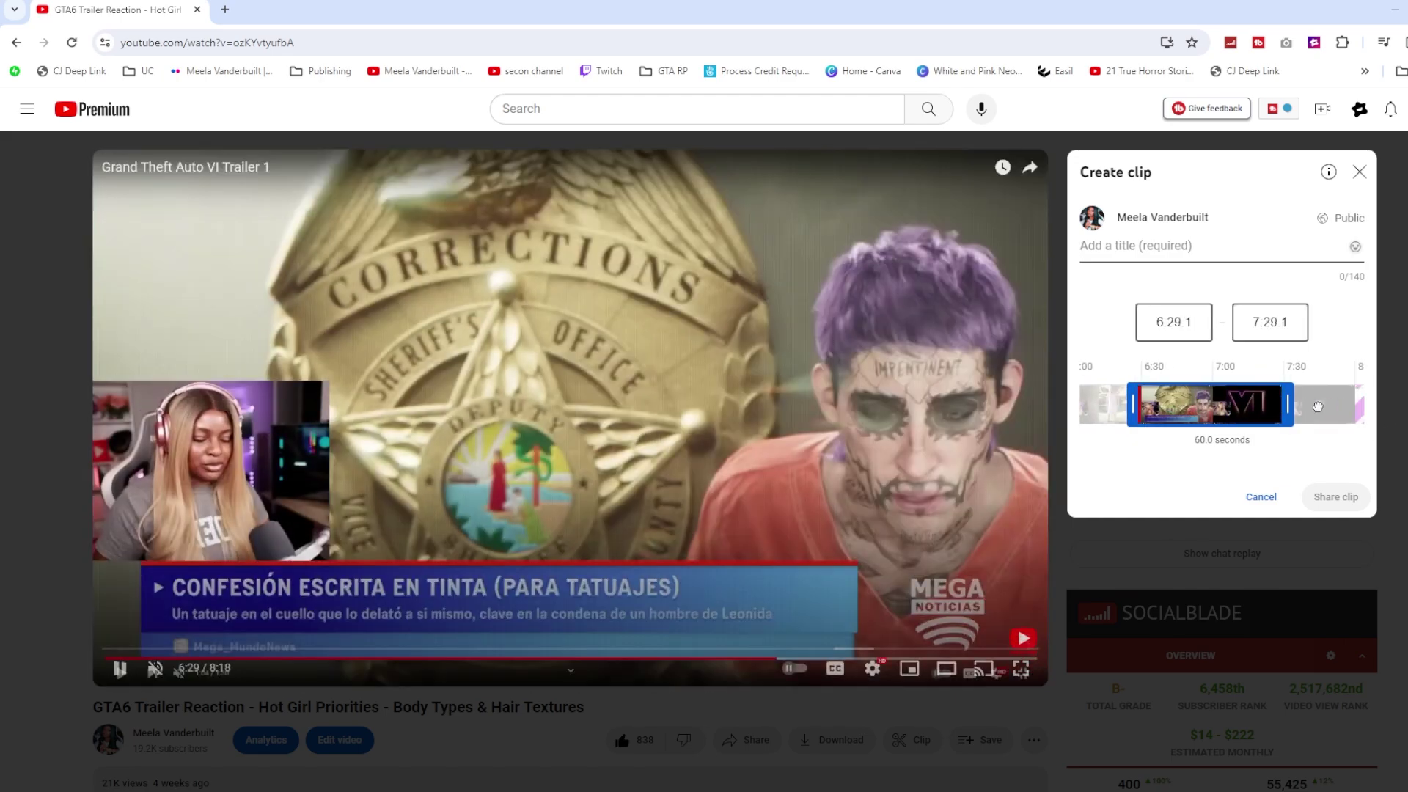
{"action": "left_click_drag", "start_coordinate": [1081, 408], "coordinate": [1149, 343]}
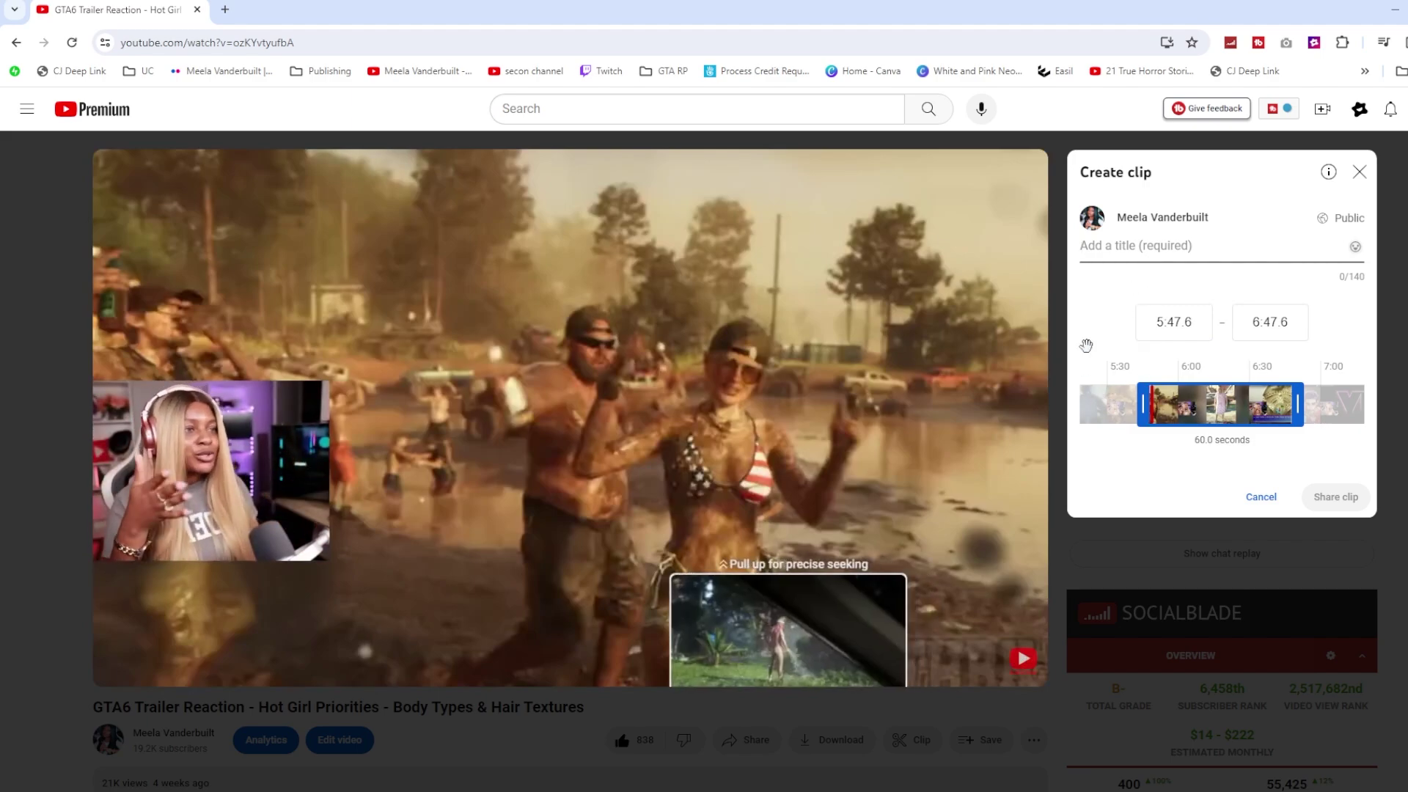
- Title the new clip "Random Clip"
{"action": "type", "text": "Rnad"}
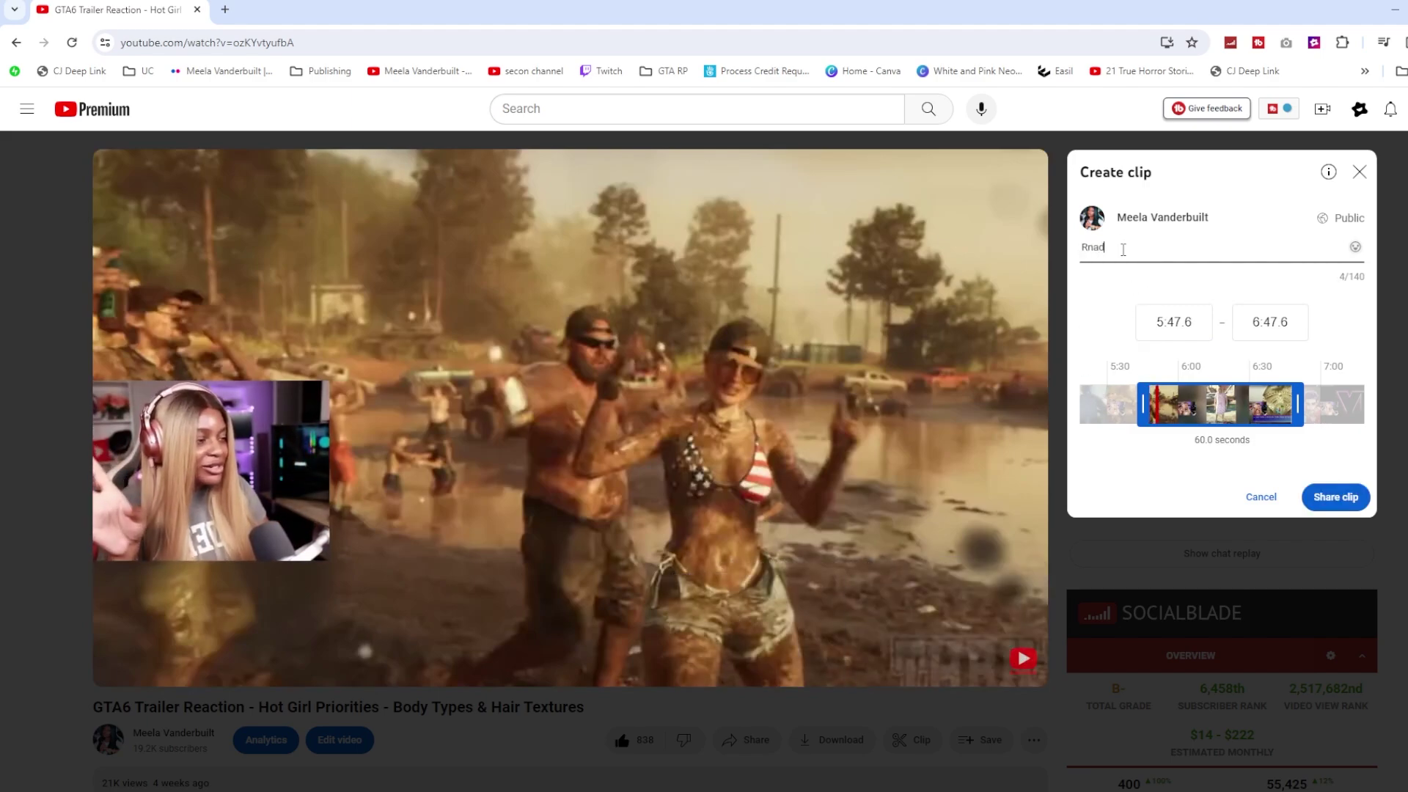
{"action": "type", "text": "o"}
{"action": "key", "text": "BackSpace"}
{"action": "key", "text": "BackSpace"}
{"action": "key", "text": "BackSpace"}
{"action": "key", "text": "BackSpace"}
{"action": "type", "text": "andom Clip"}
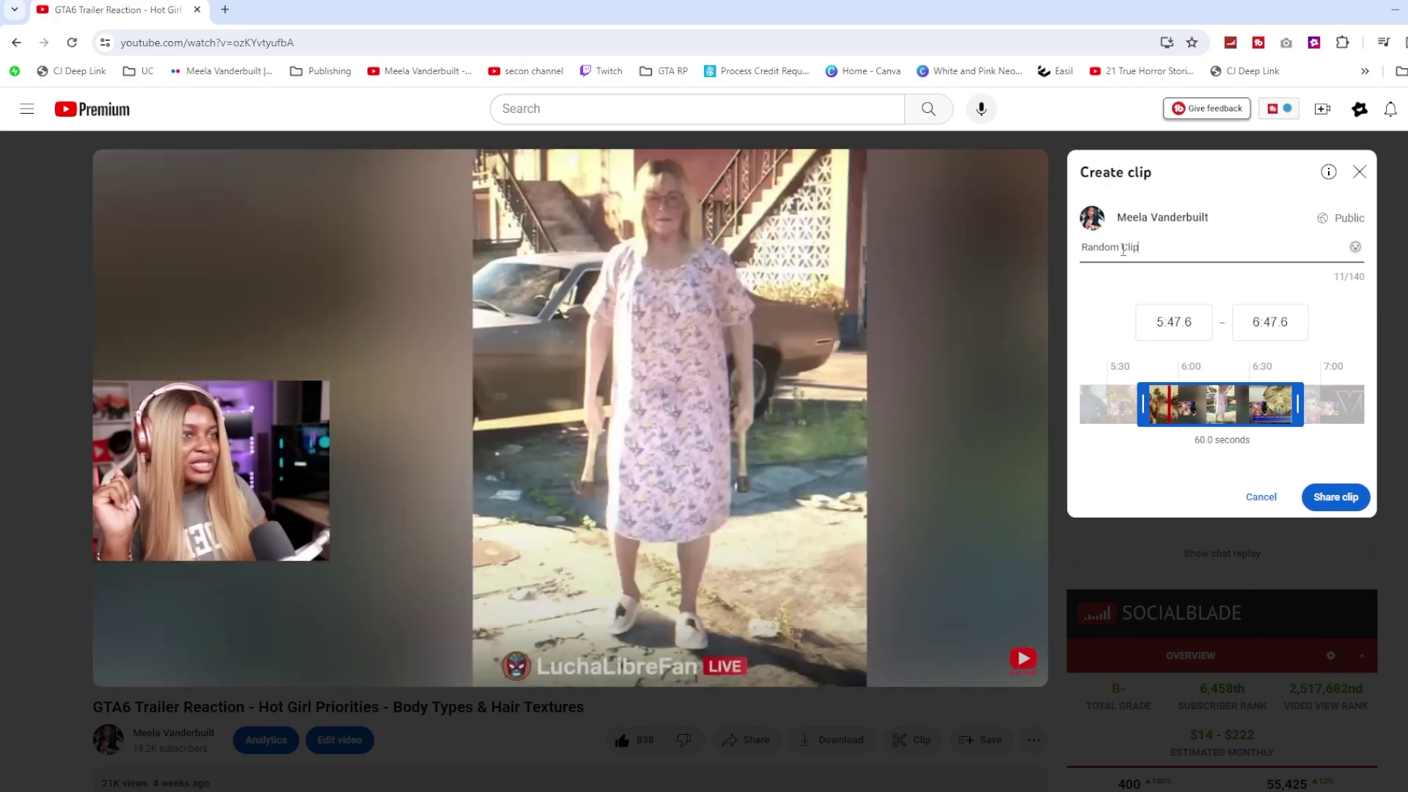
- Share the clip, copy its link and close the share dialog
{"action": "left_click", "coordinate": [1331, 495]}
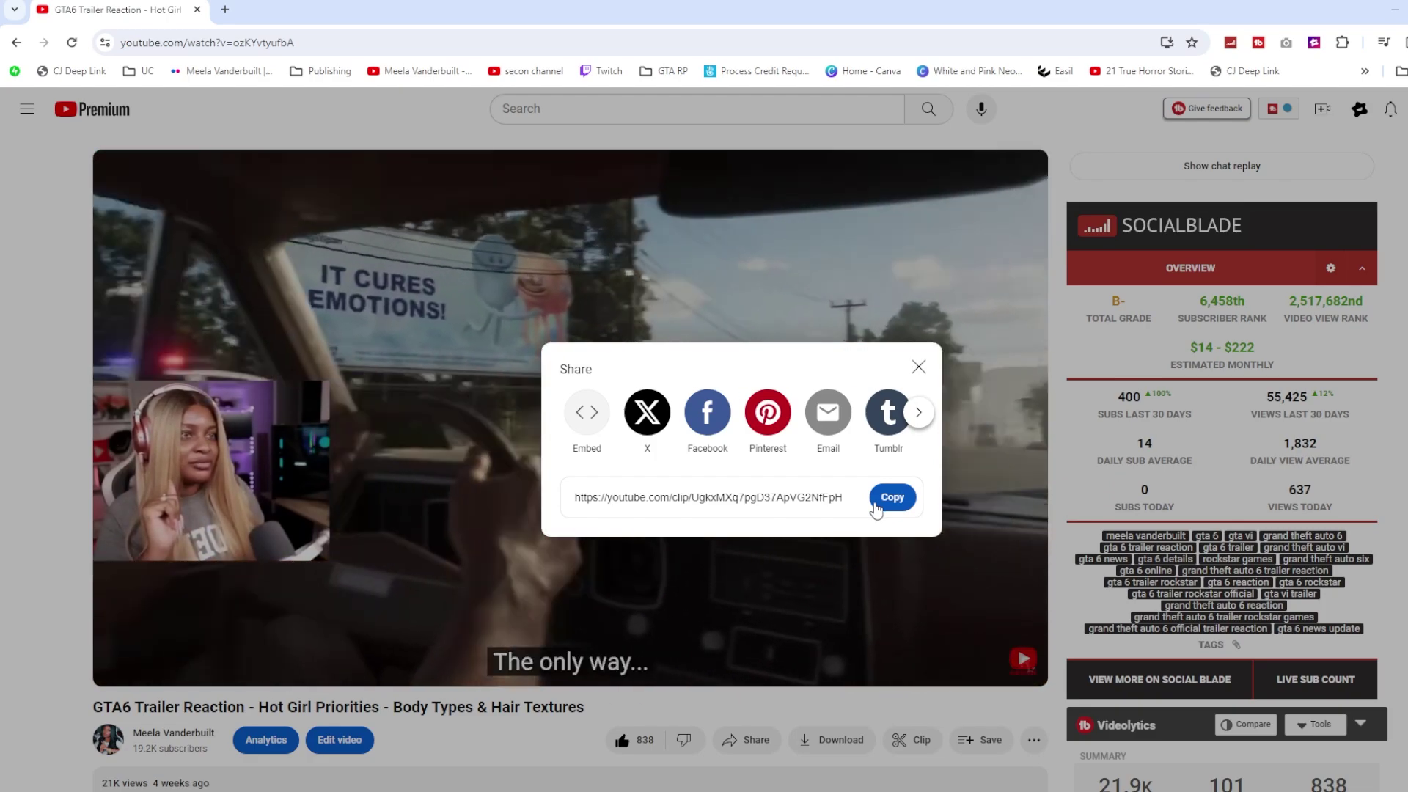
{"action": "left_click", "coordinate": [880, 508]}
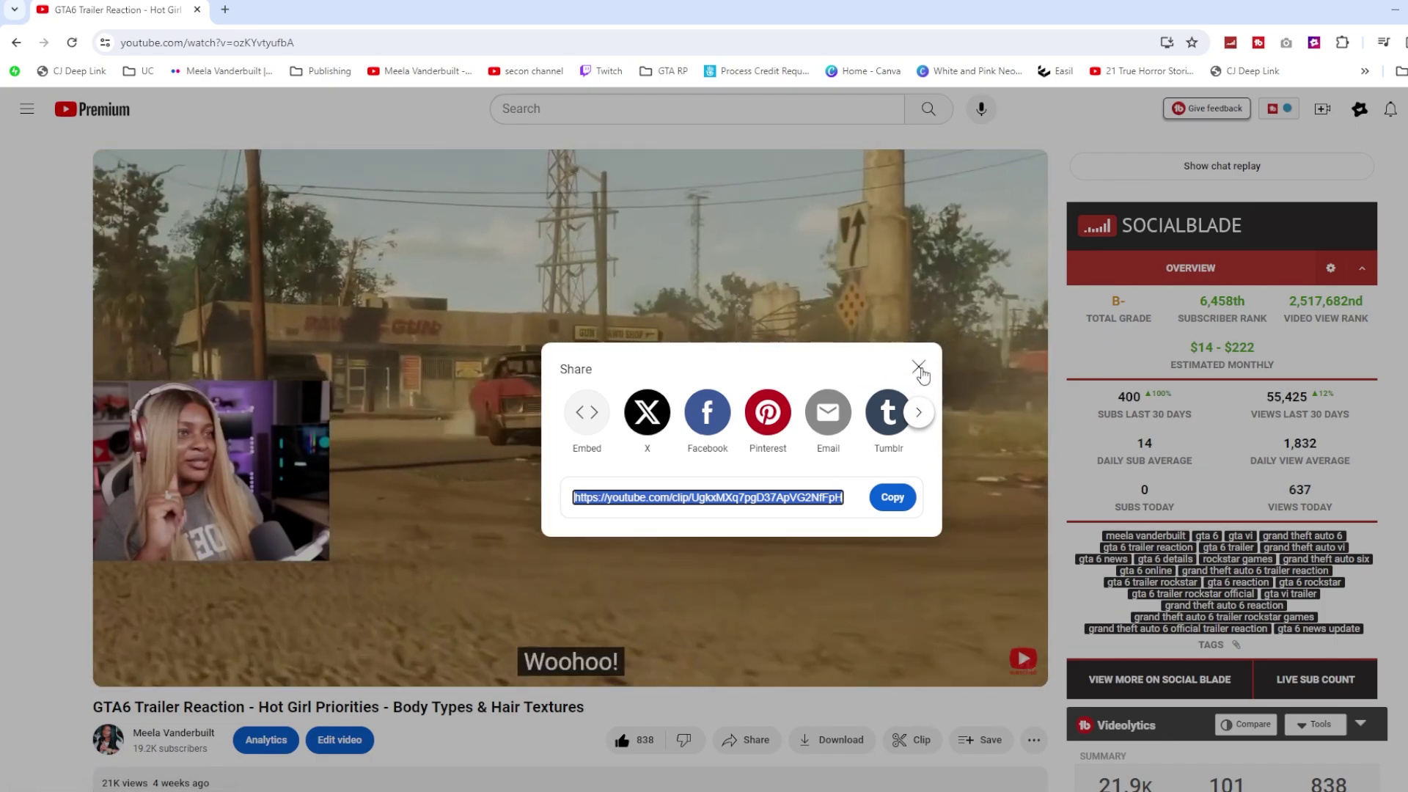
{"action": "left_click", "coordinate": [921, 371]}
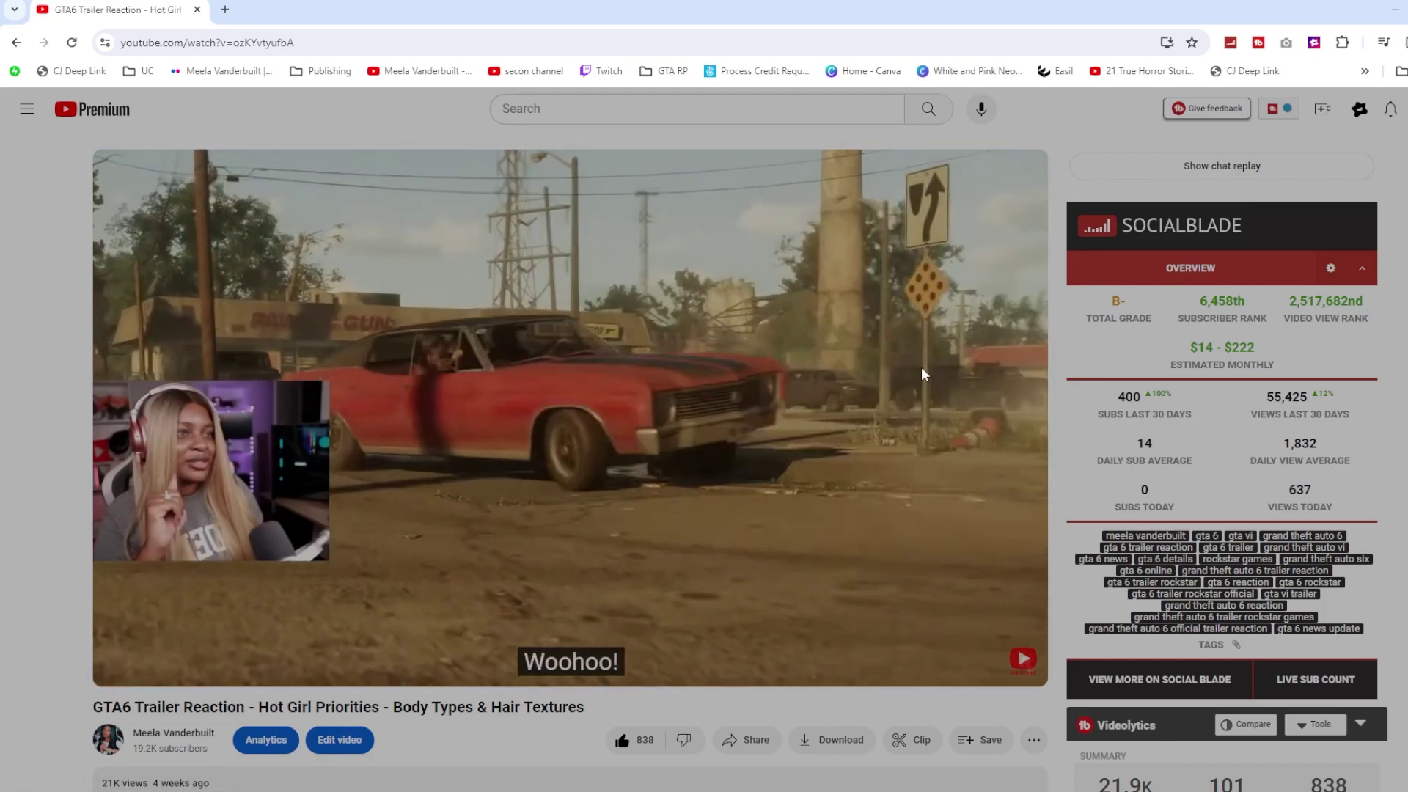
- Open the account's list of created YouTube clips
{"action": "left_click", "coordinate": [28, 108]}
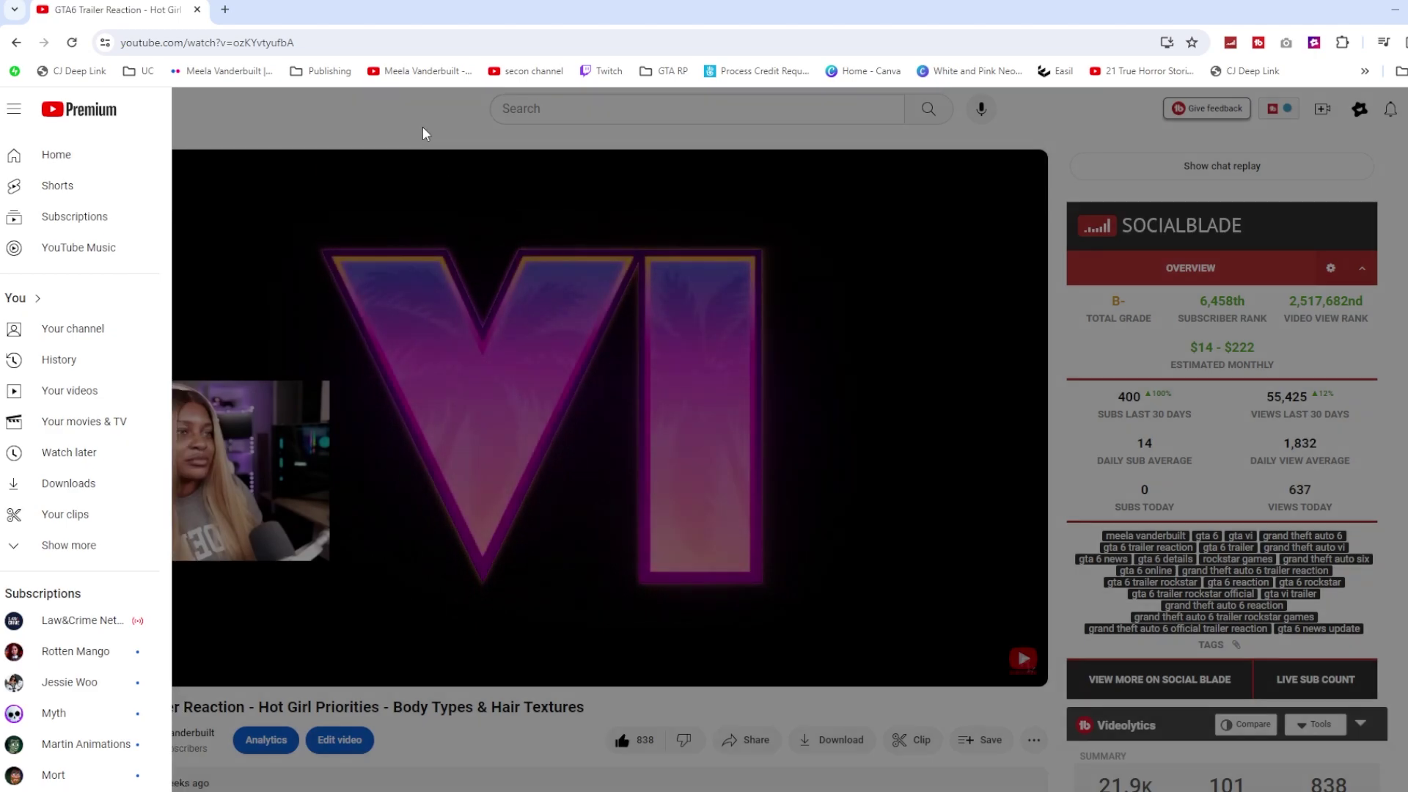
{"action": "left_click", "coordinate": [423, 128]}
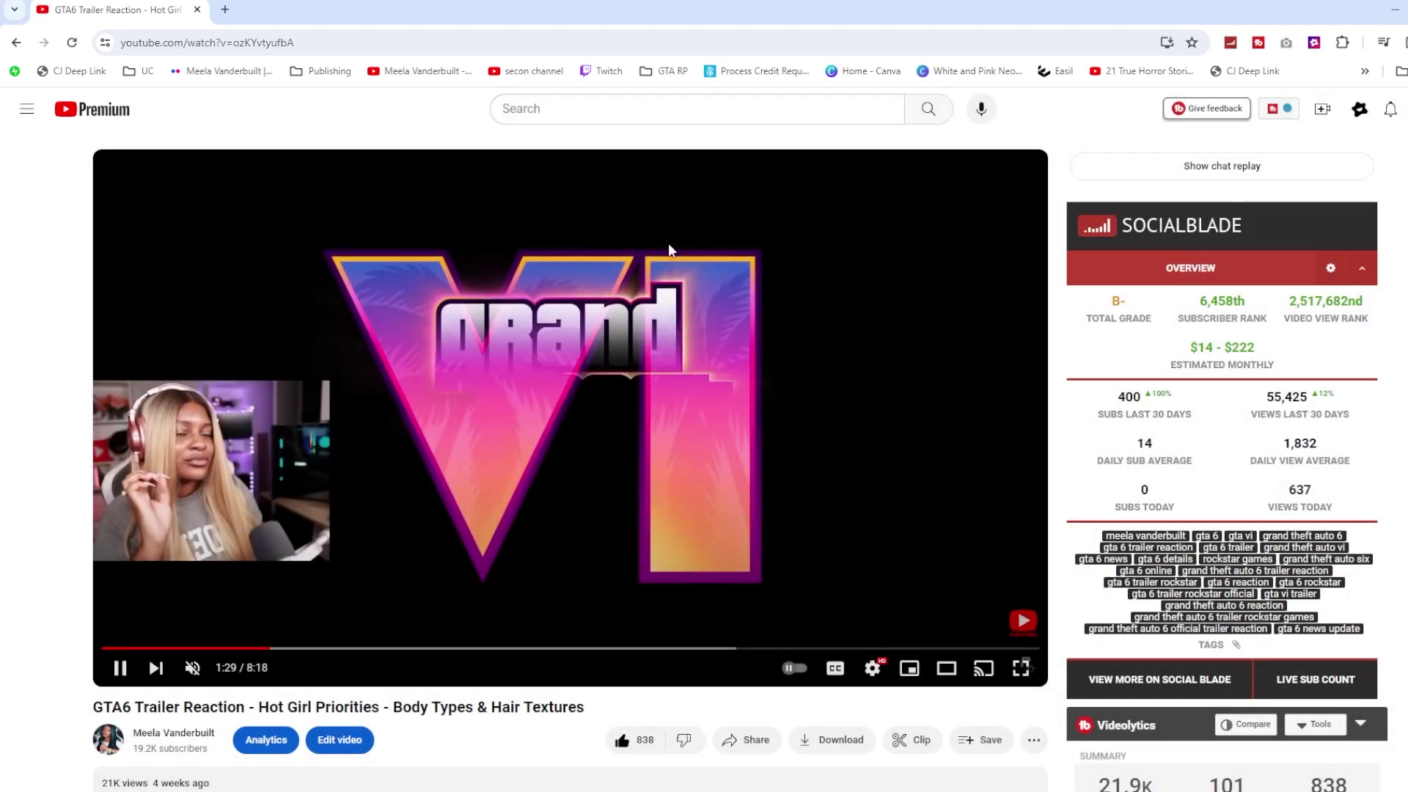
{"action": "left_click", "coordinate": [27, 109]}
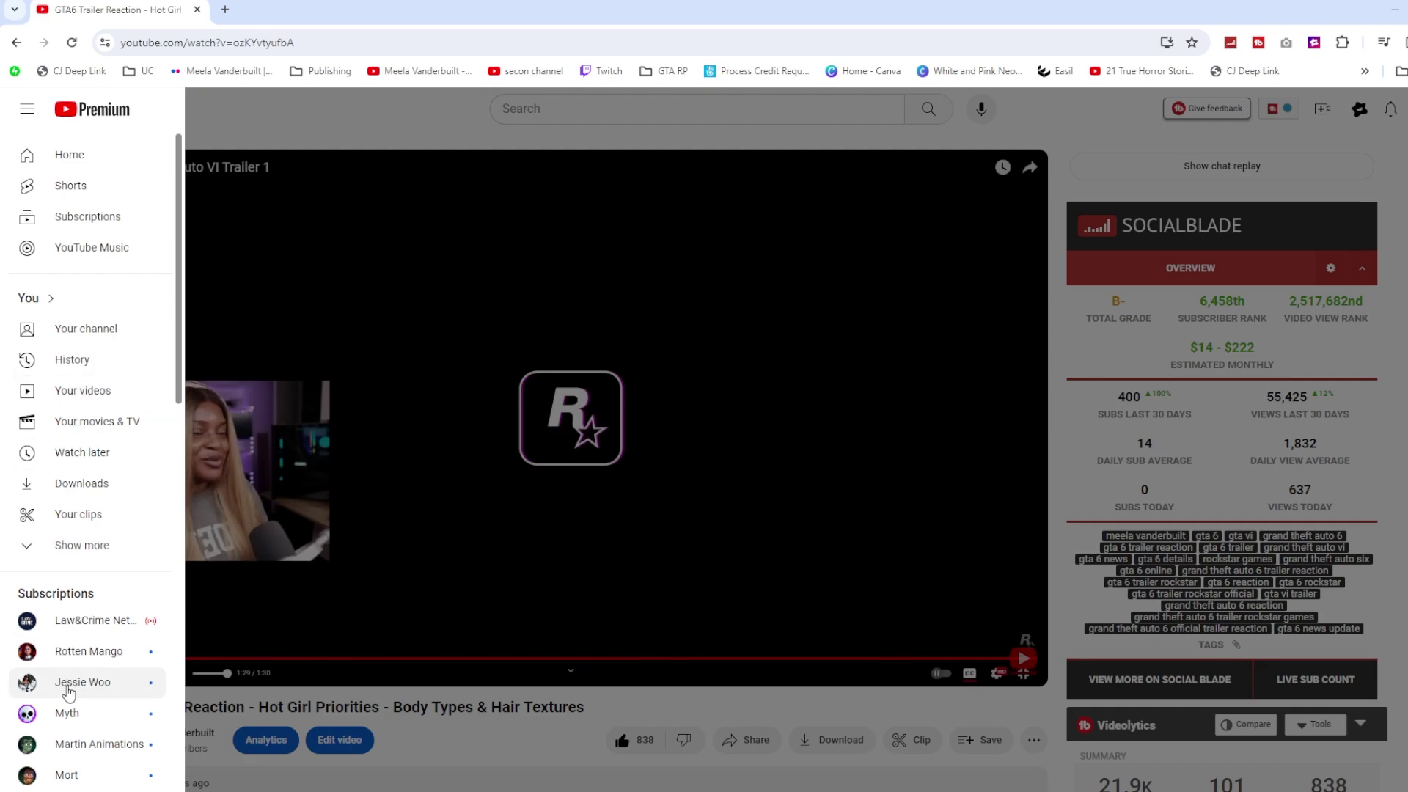
{"action": "left_click", "coordinate": [63, 514]}
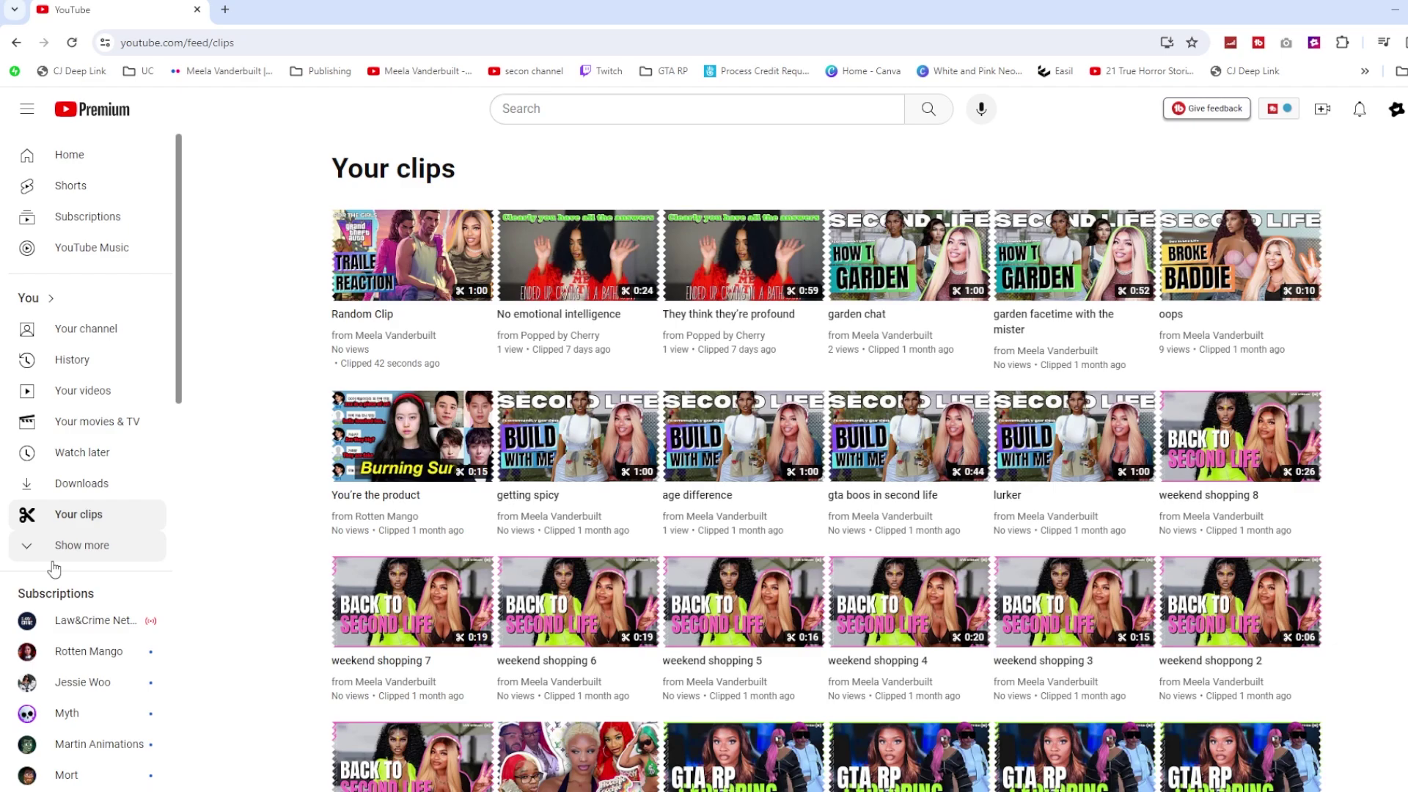
- Play the "You're the product" clip with sound, pause it and close the clip view
{"action": "left_click", "coordinate": [383, 429]}
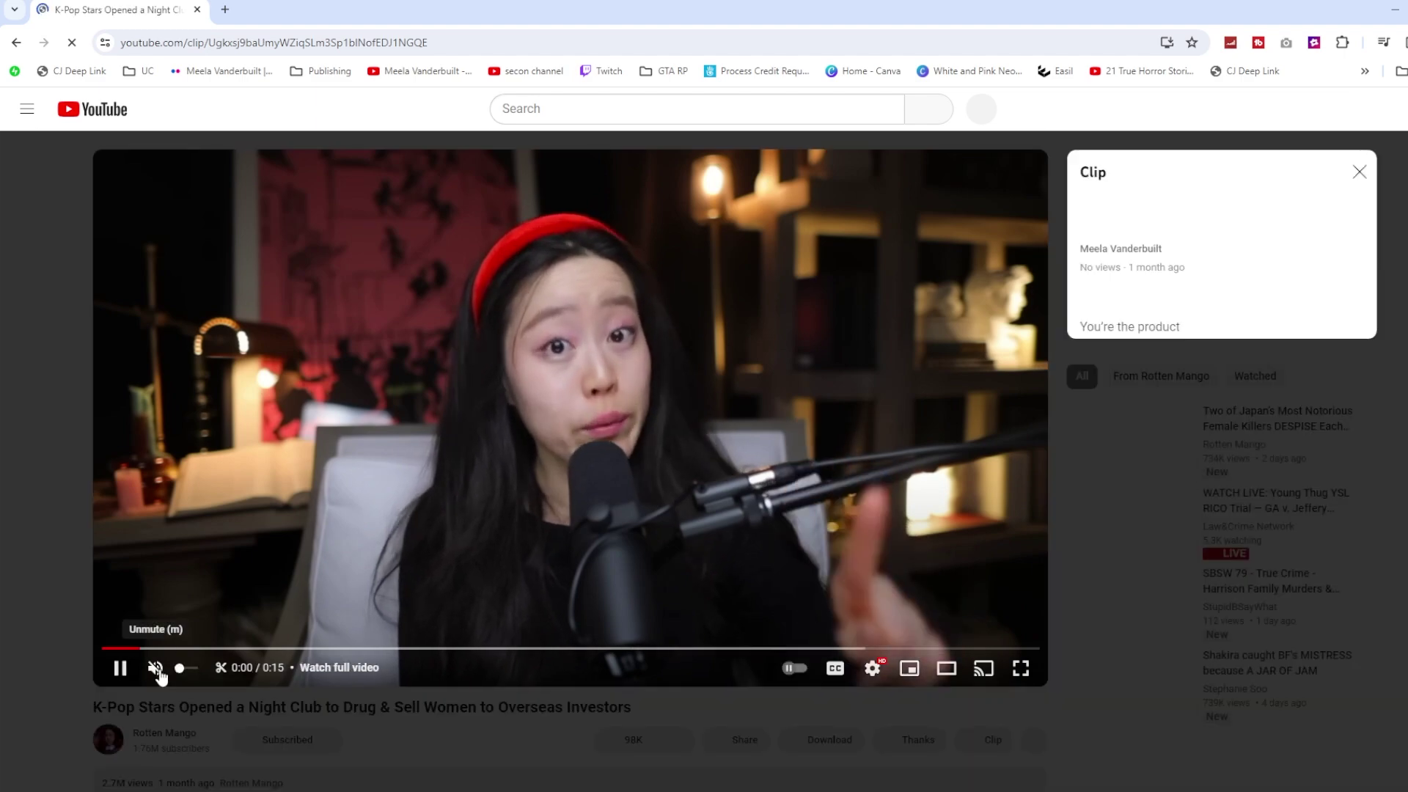
{"action": "left_click", "coordinate": [156, 668]}
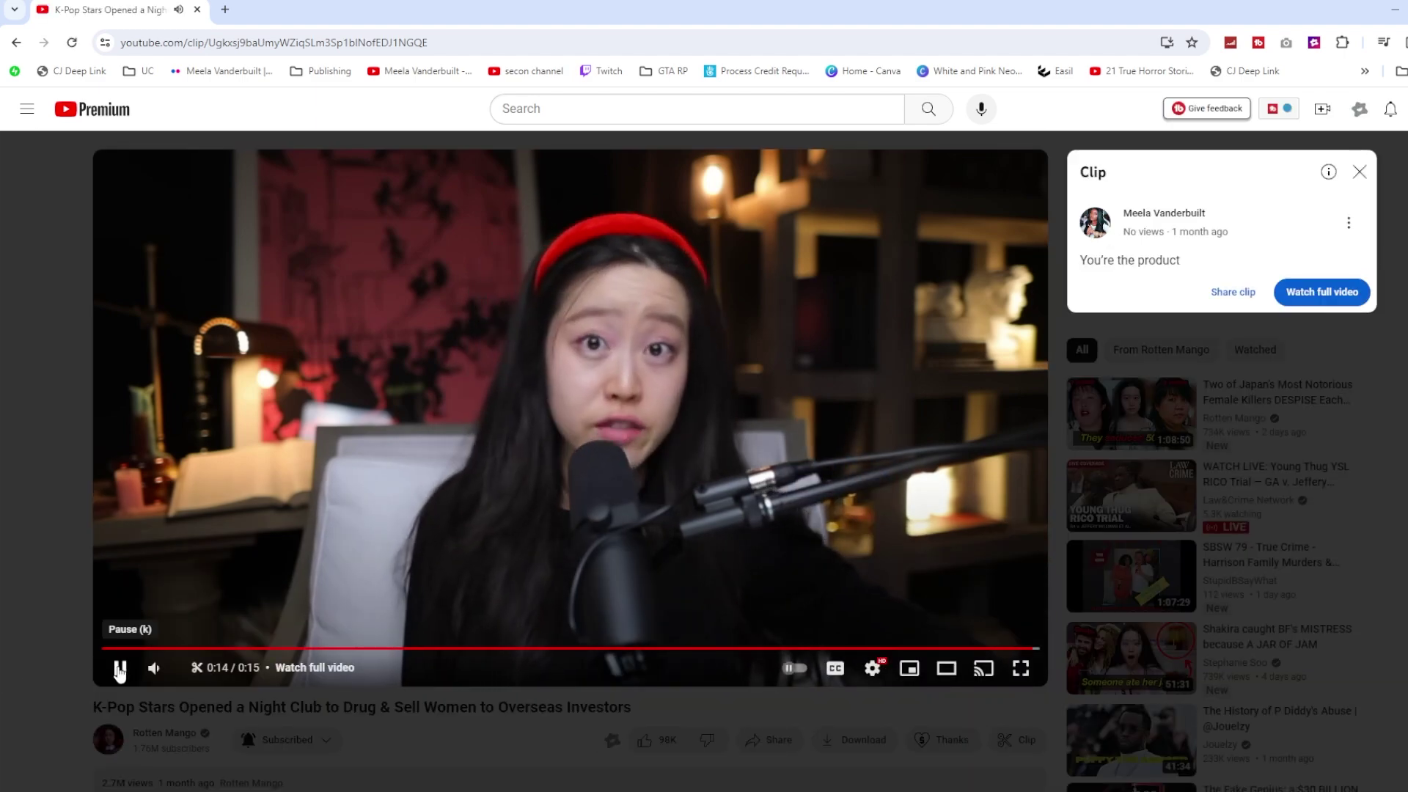
{"action": "left_click", "coordinate": [119, 671]}
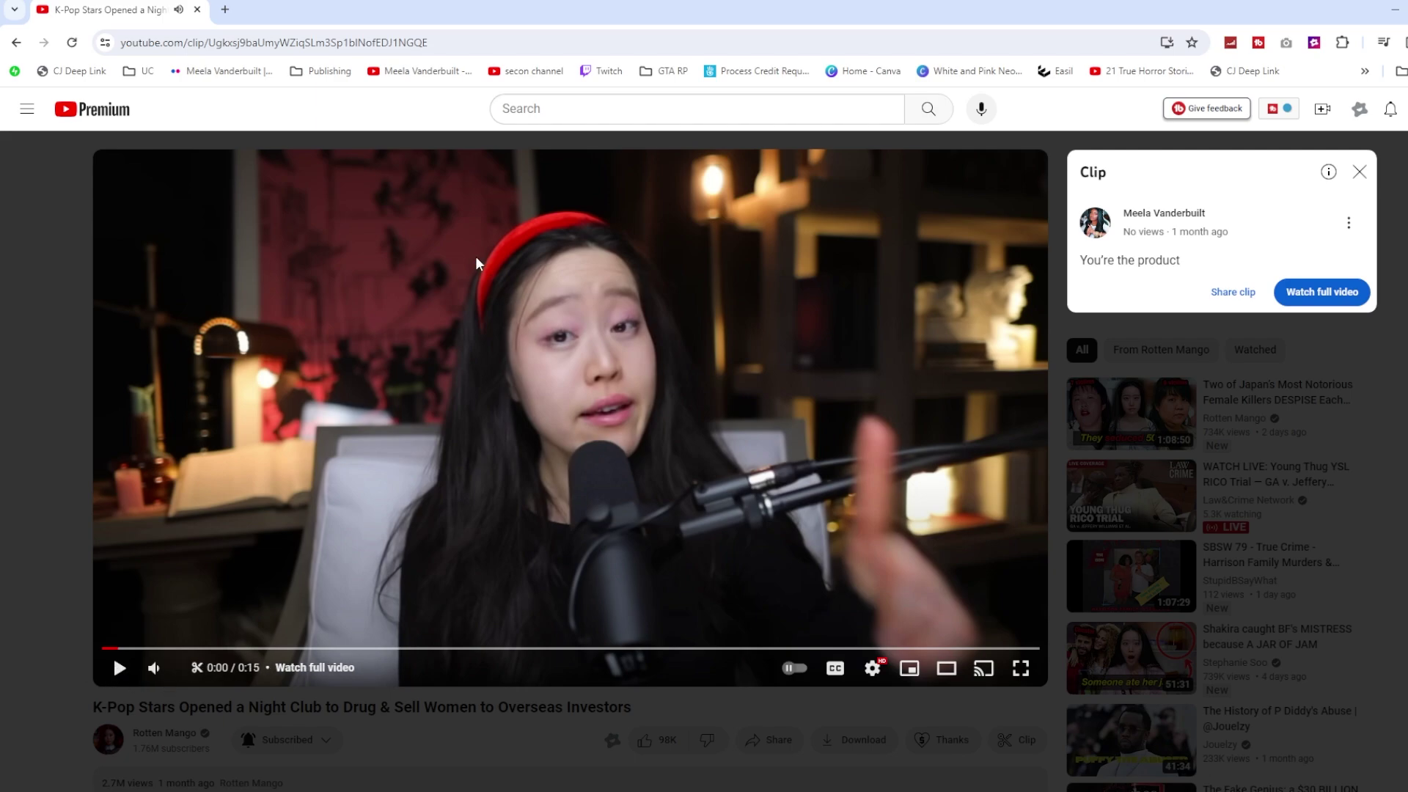
{"action": "left_click", "coordinate": [1358, 171]}
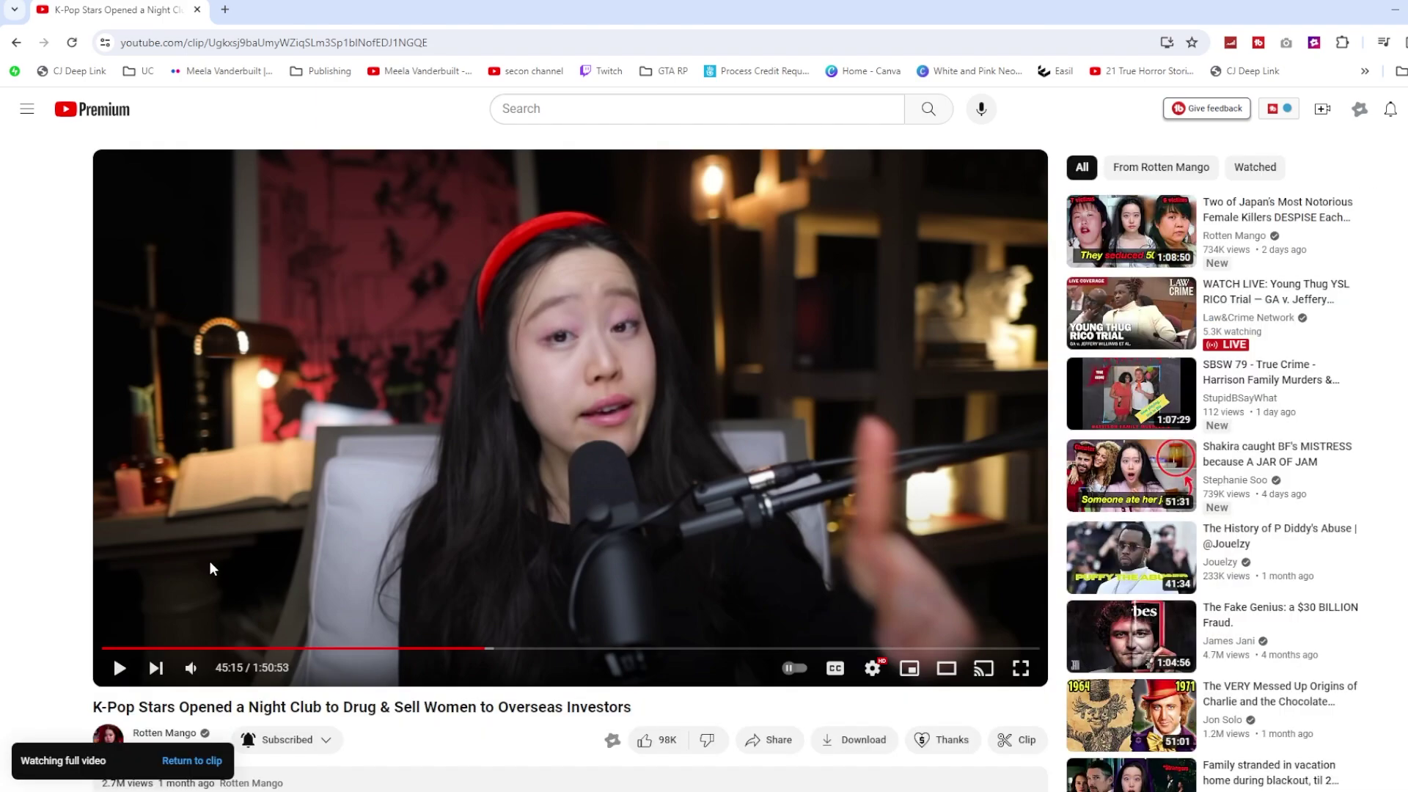
- Return to the created clips list and look through the saved clips
{"action": "left_click", "coordinate": [27, 109]}
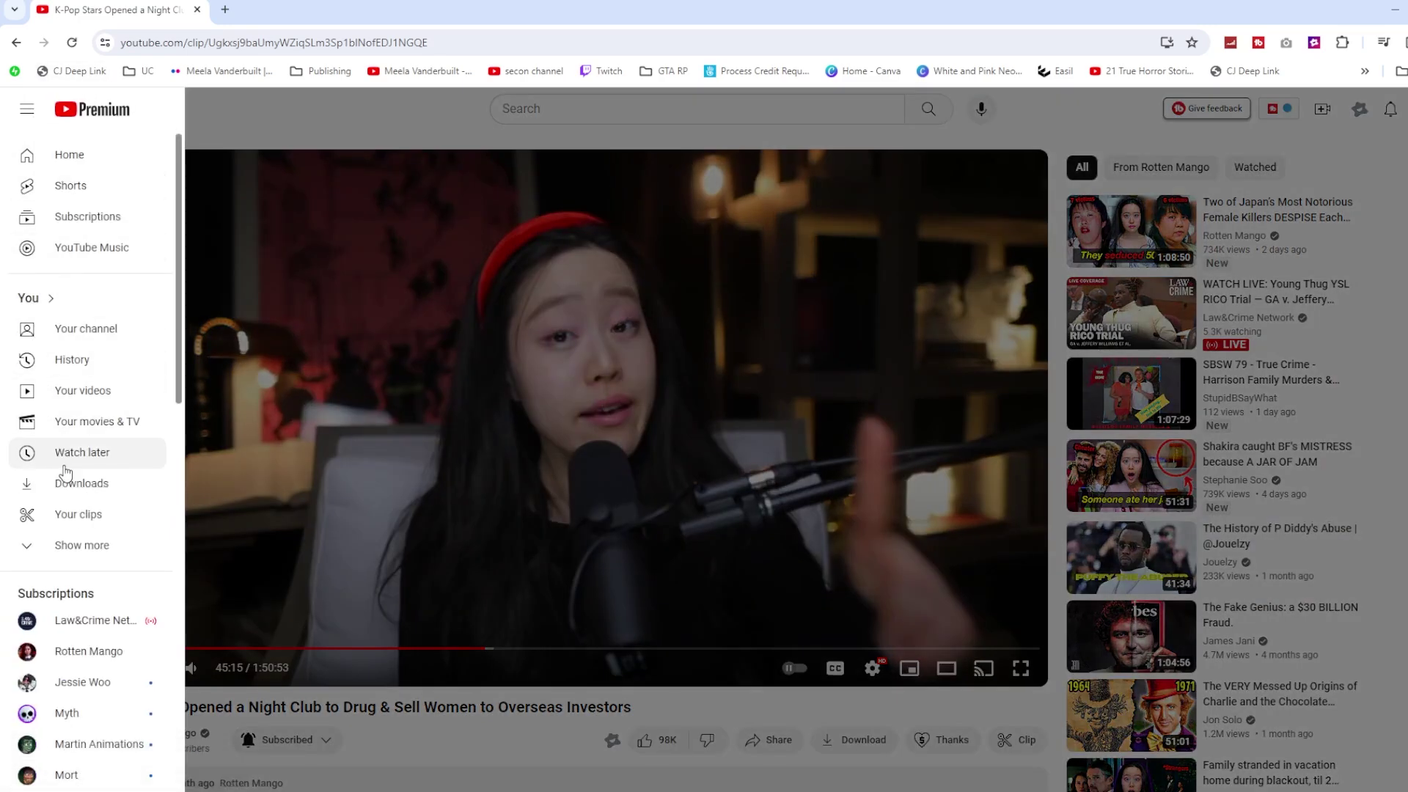
{"action": "left_click", "coordinate": [71, 517]}
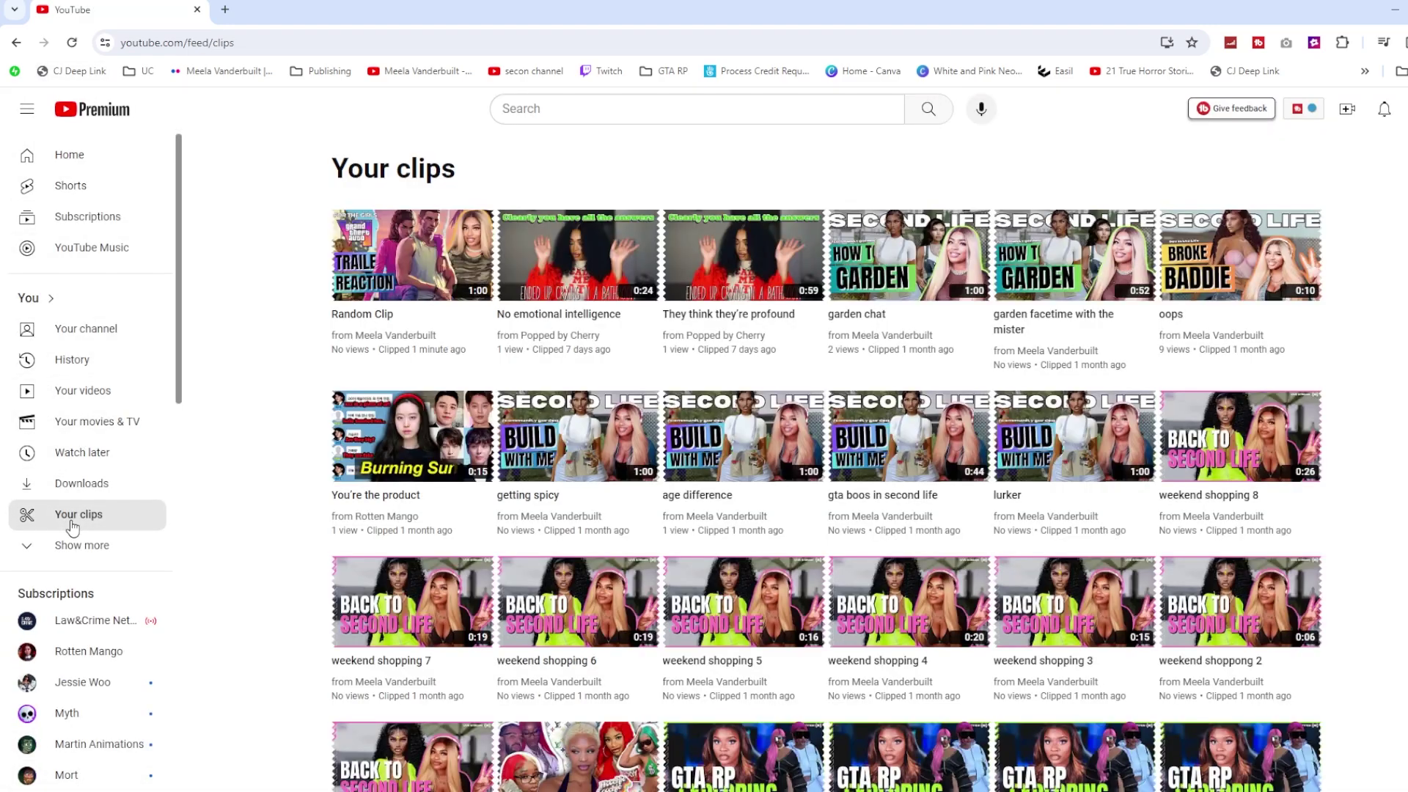
{"action": "scroll", "coordinate": [757, 570], "scroll_direction": "down", "scroll_amount": 2}
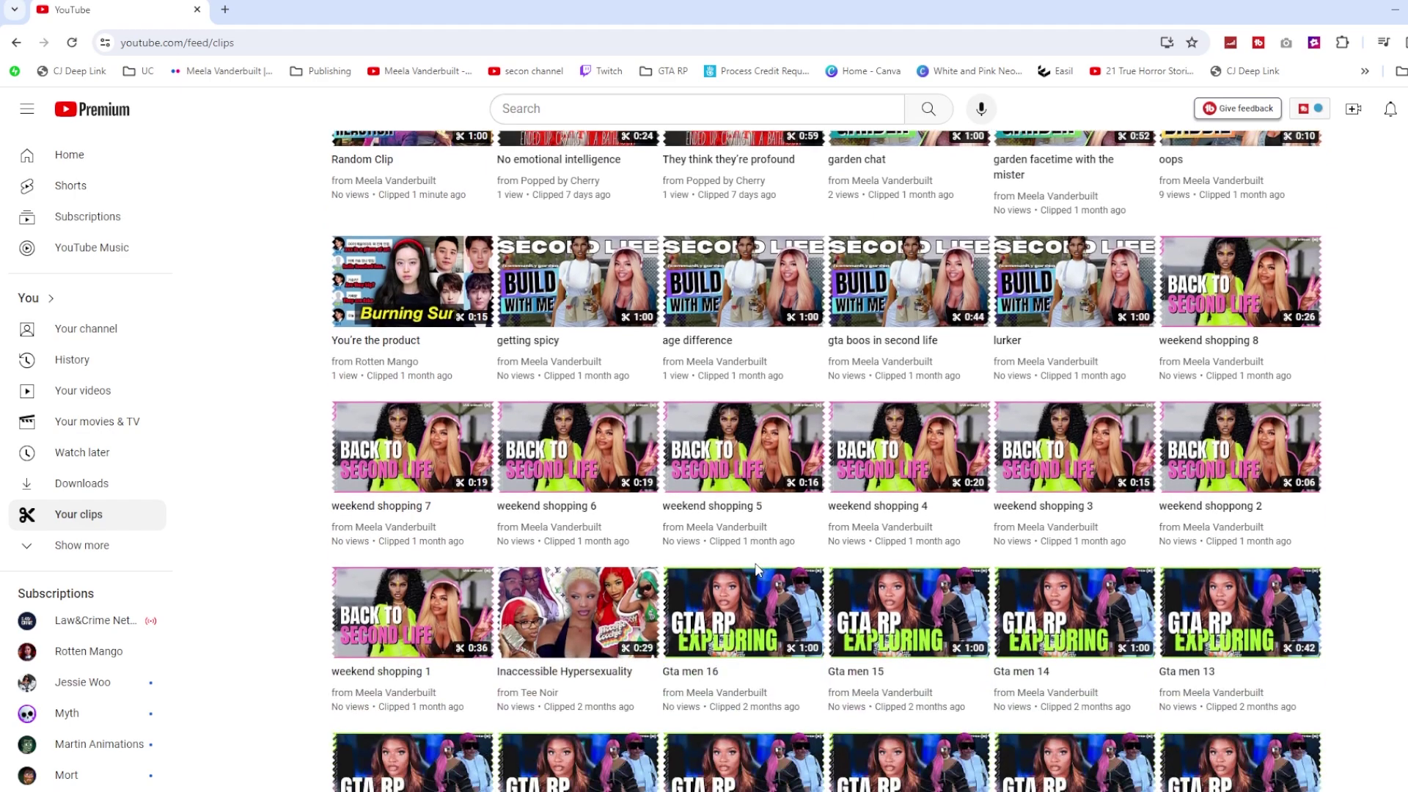
{"action": "scroll", "coordinate": [757, 570], "scroll_direction": "down", "scroll_amount": 5}
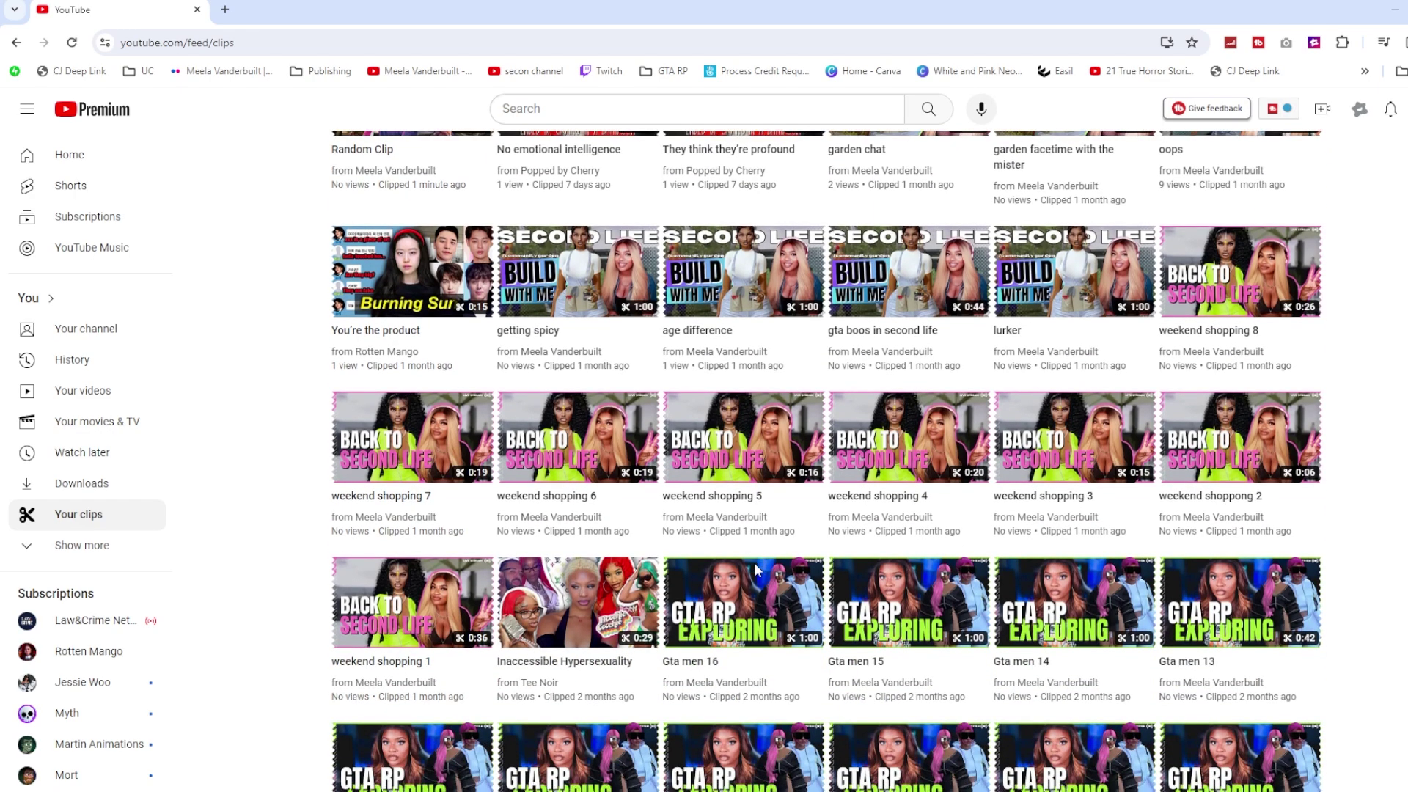
{"action": "scroll", "coordinate": [757, 570], "scroll_direction": "up", "scroll_amount": 5}
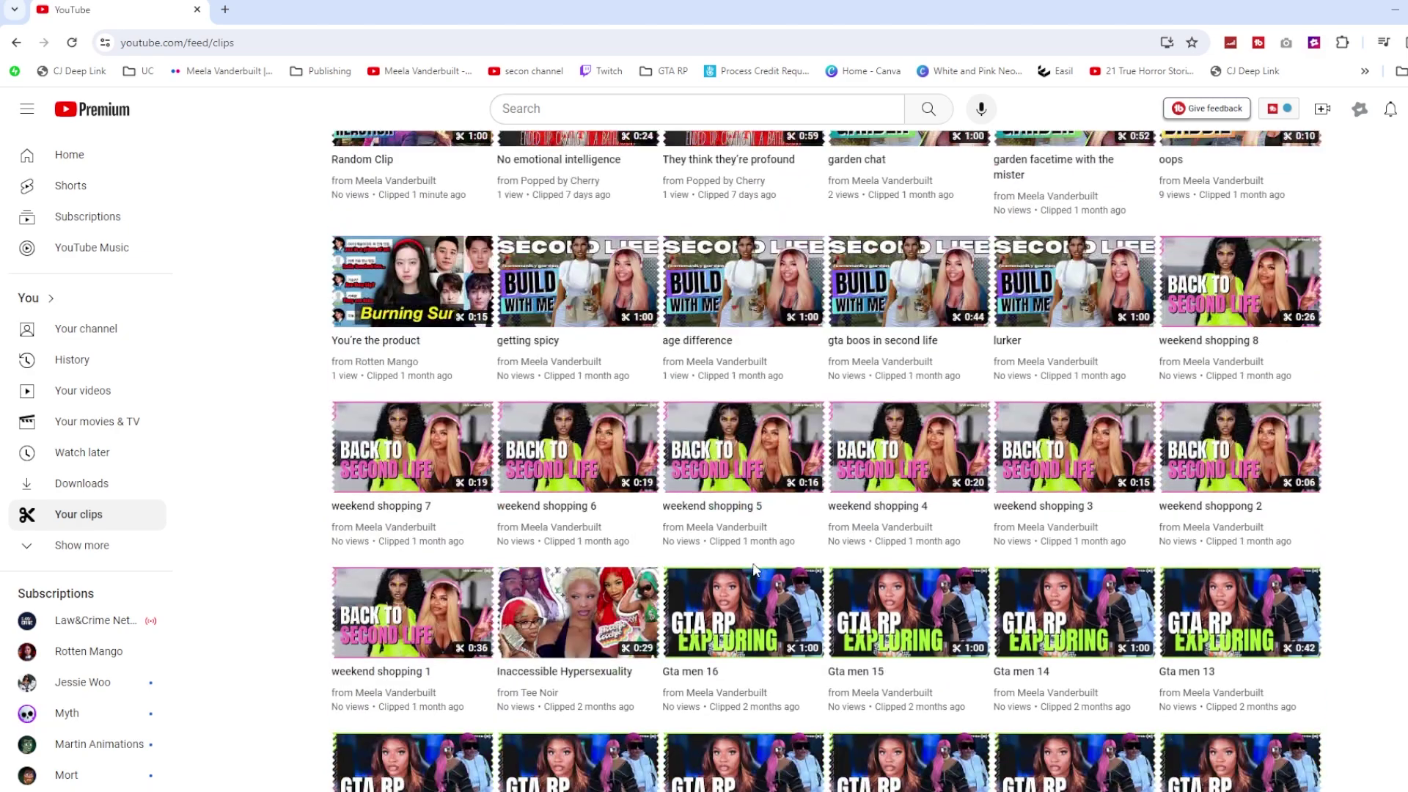
- Reload the created clips list, open the "Random Clip" entry and pause its playback
{"action": "left_click", "coordinate": [757, 594]}
{"action": "left_click", "coordinate": [71, 515]}
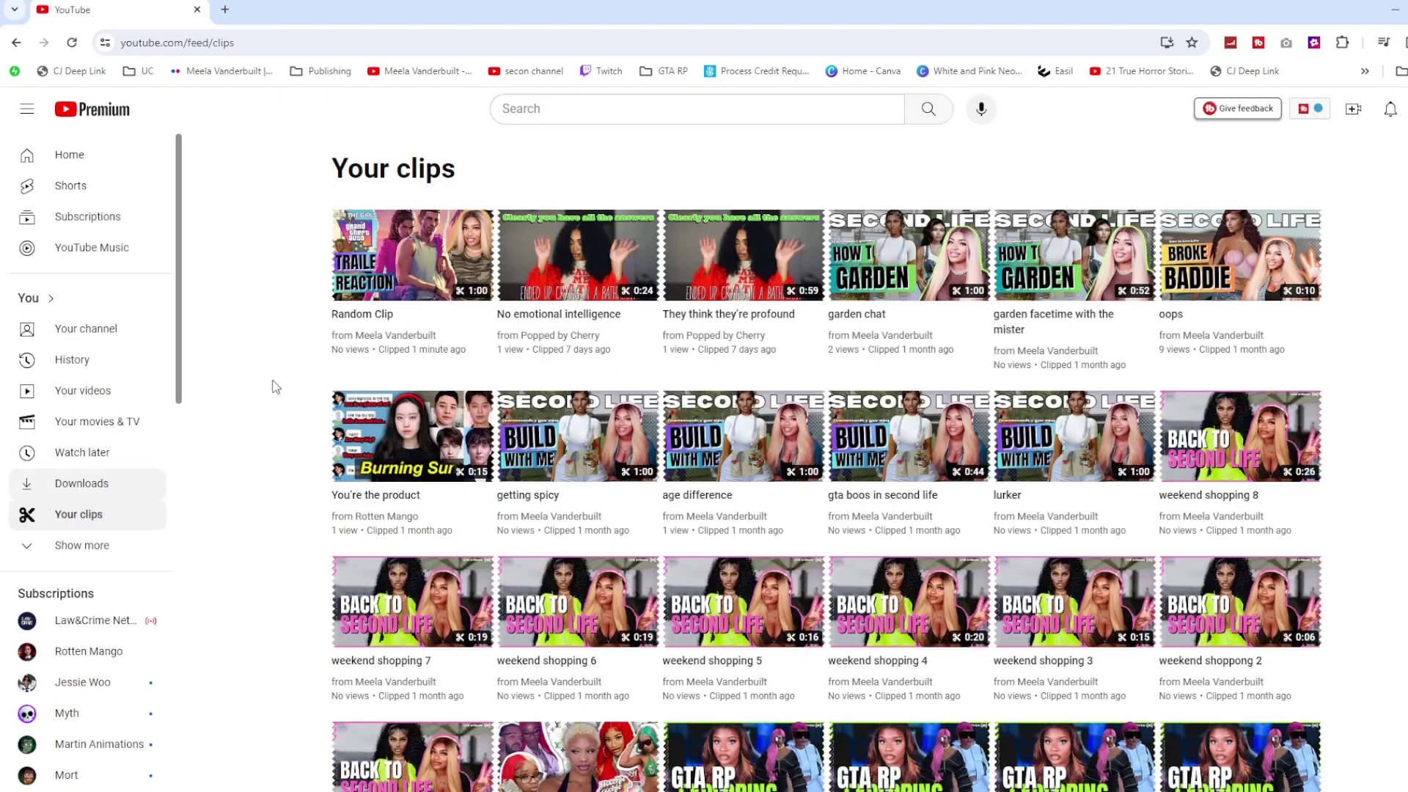
{"action": "left_click", "coordinate": [415, 242]}
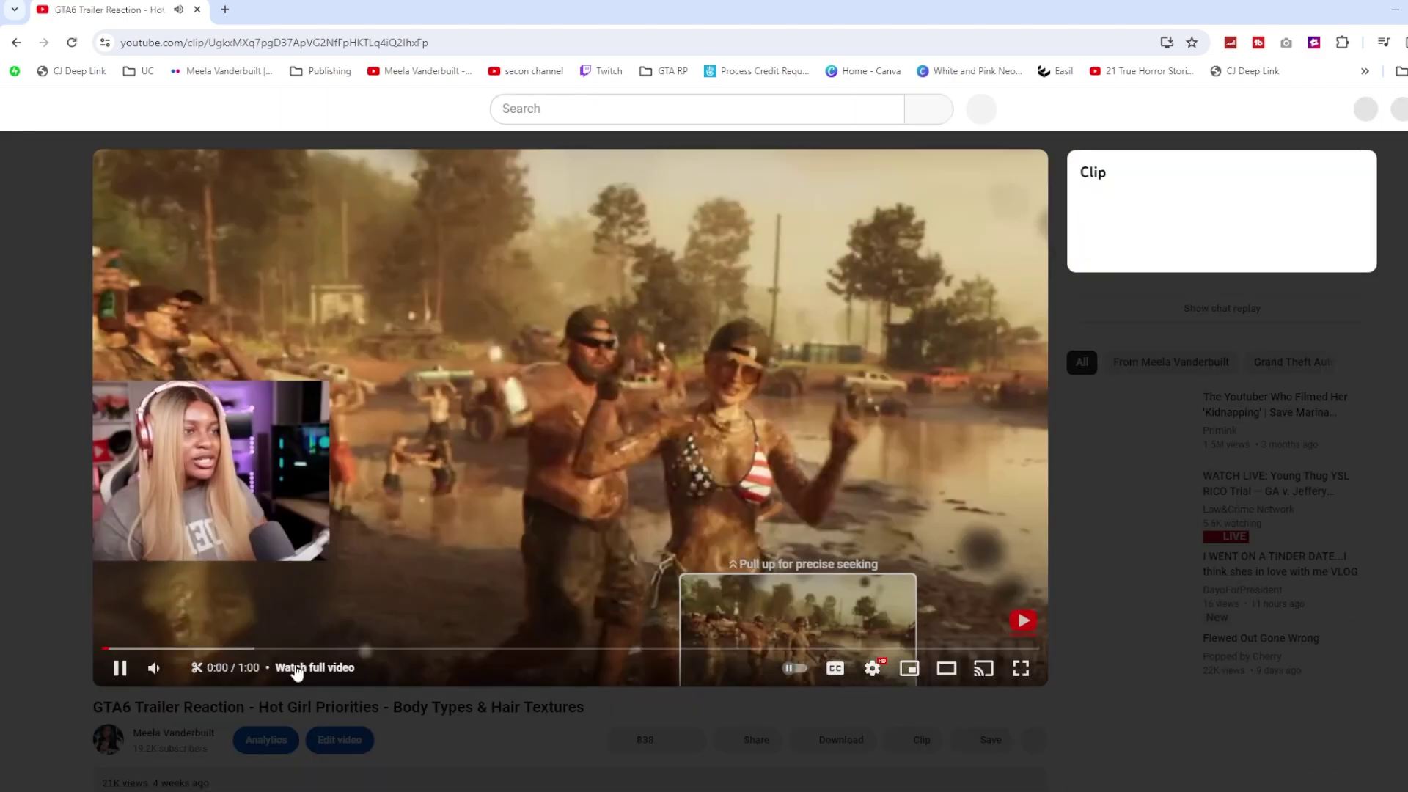
{"action": "left_click", "coordinate": [119, 667]}
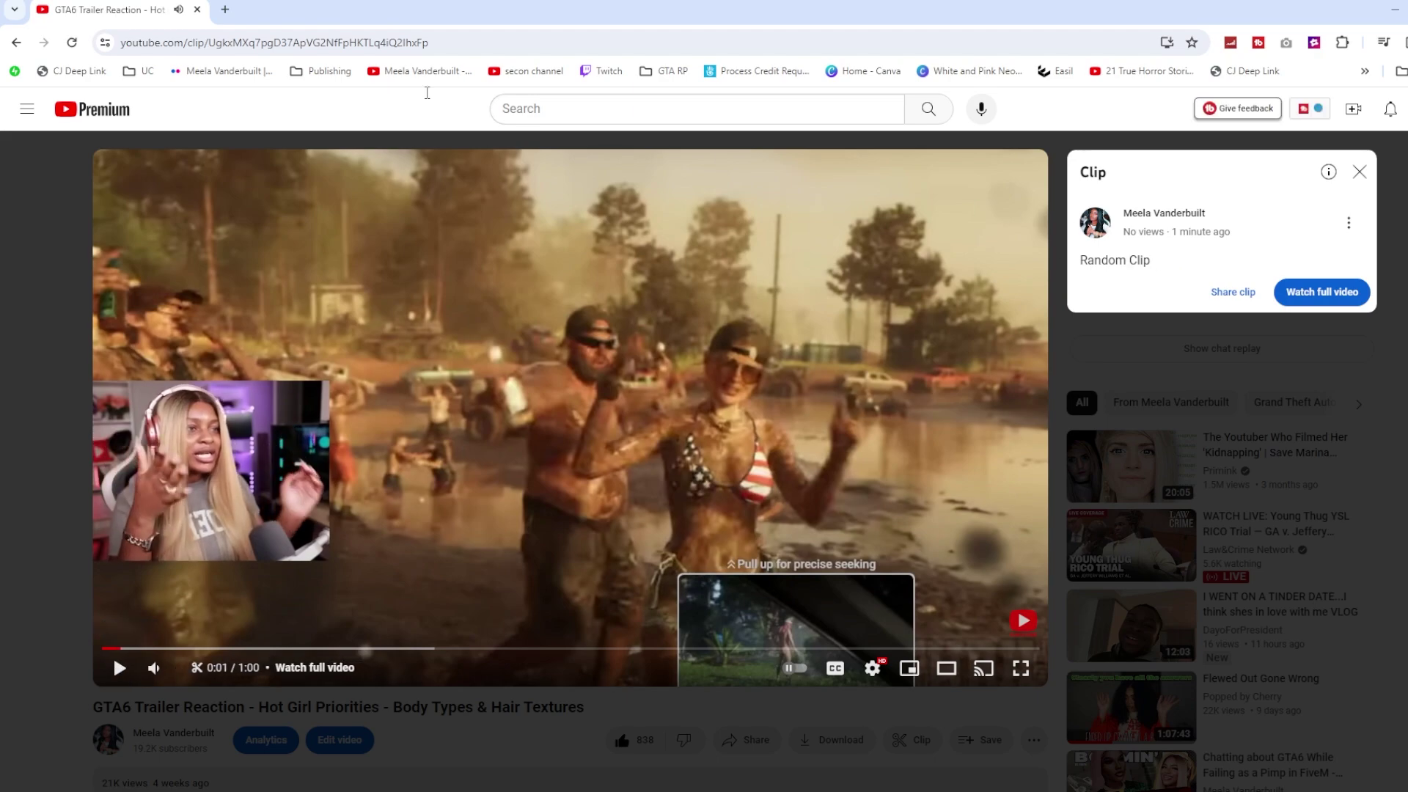
- Share the "Random Clip" clip, copy its link and close the share dialog
{"action": "left_click", "coordinate": [262, 42]}
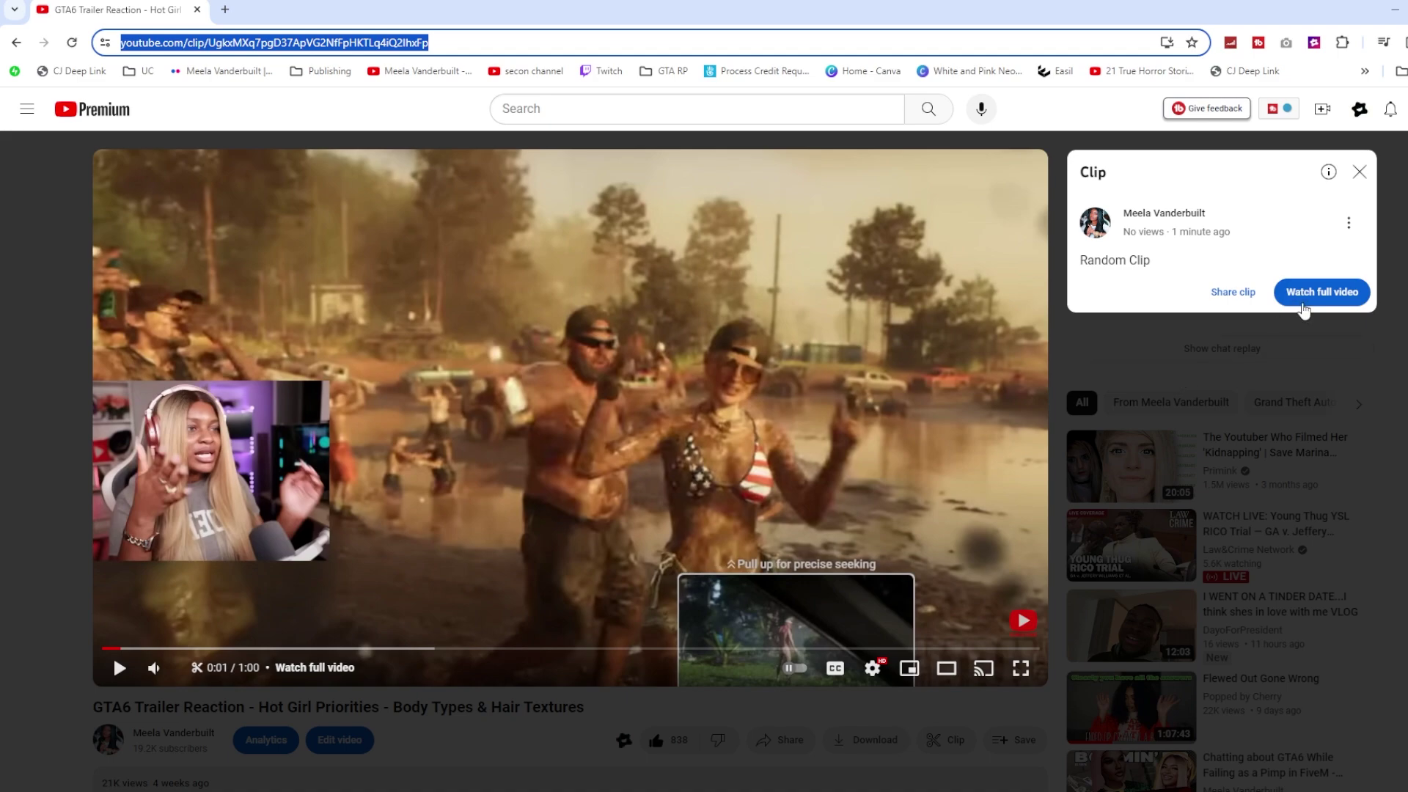
{"action": "left_click", "coordinate": [1242, 293]}
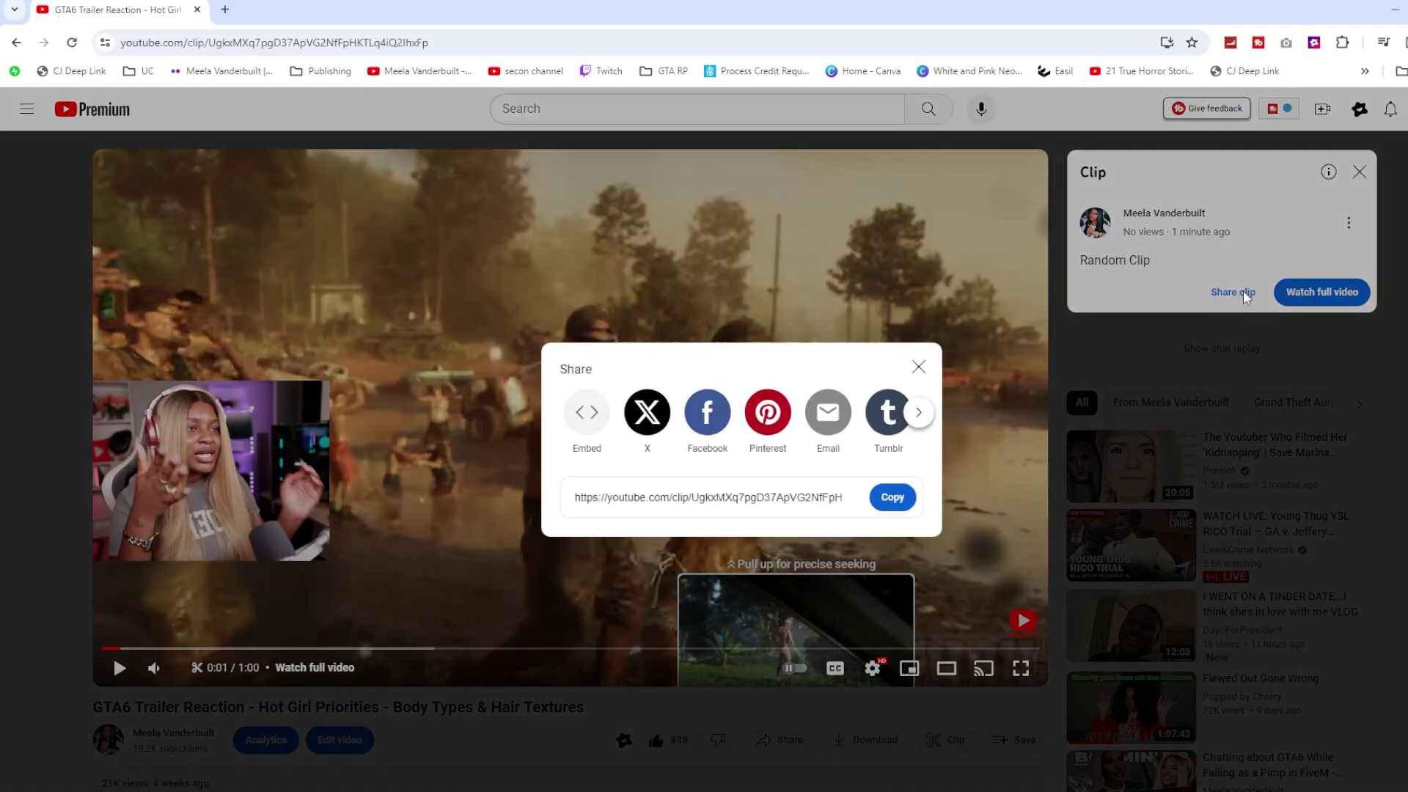
{"action": "left_click", "coordinate": [908, 501]}
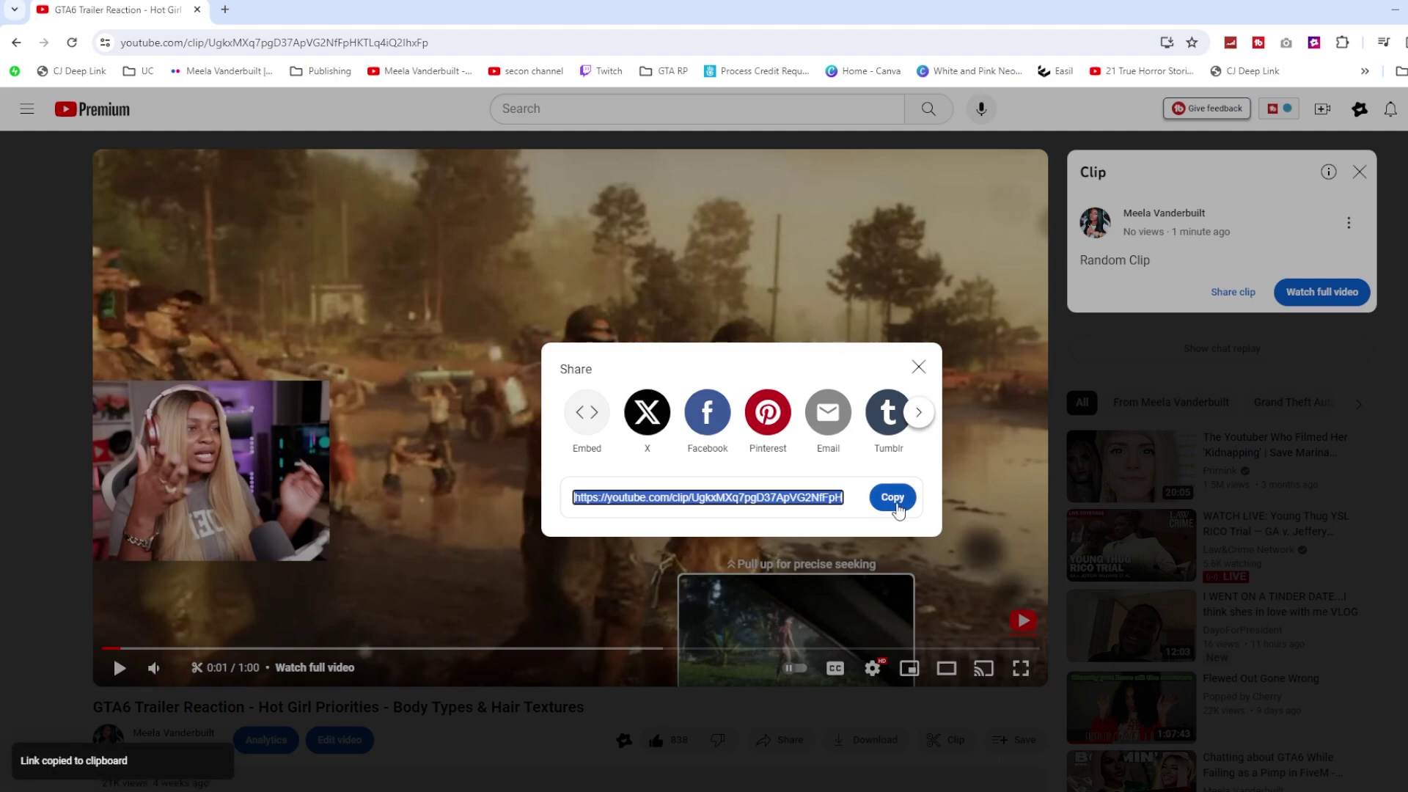
{"action": "left_click", "coordinate": [916, 368]}
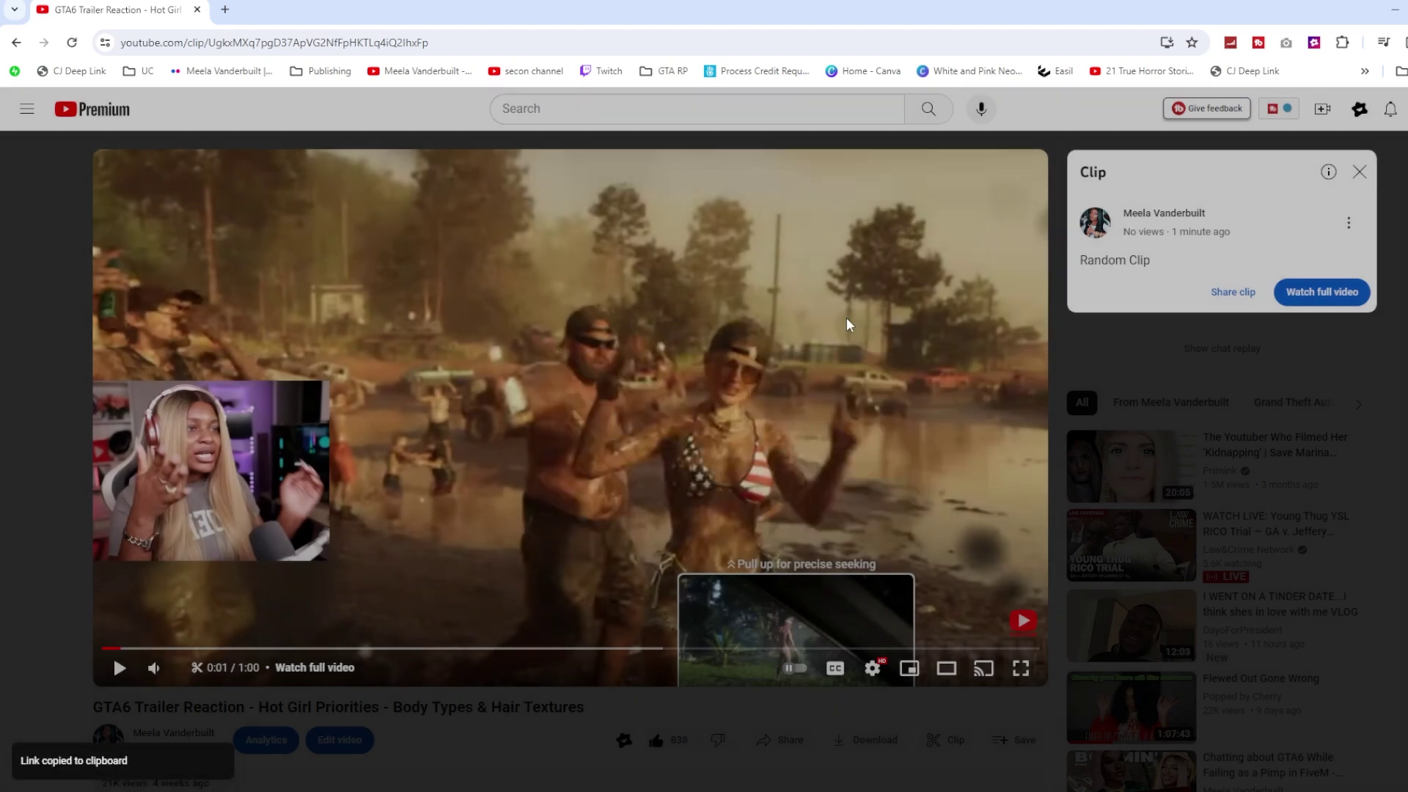
- Find Streamlabs Cross Clip through a web search for "crossclip" in a new browser tab and log in to the account
{"action": "left_click", "coordinate": [225, 9]}
{"action": "type", "text": "cro"}
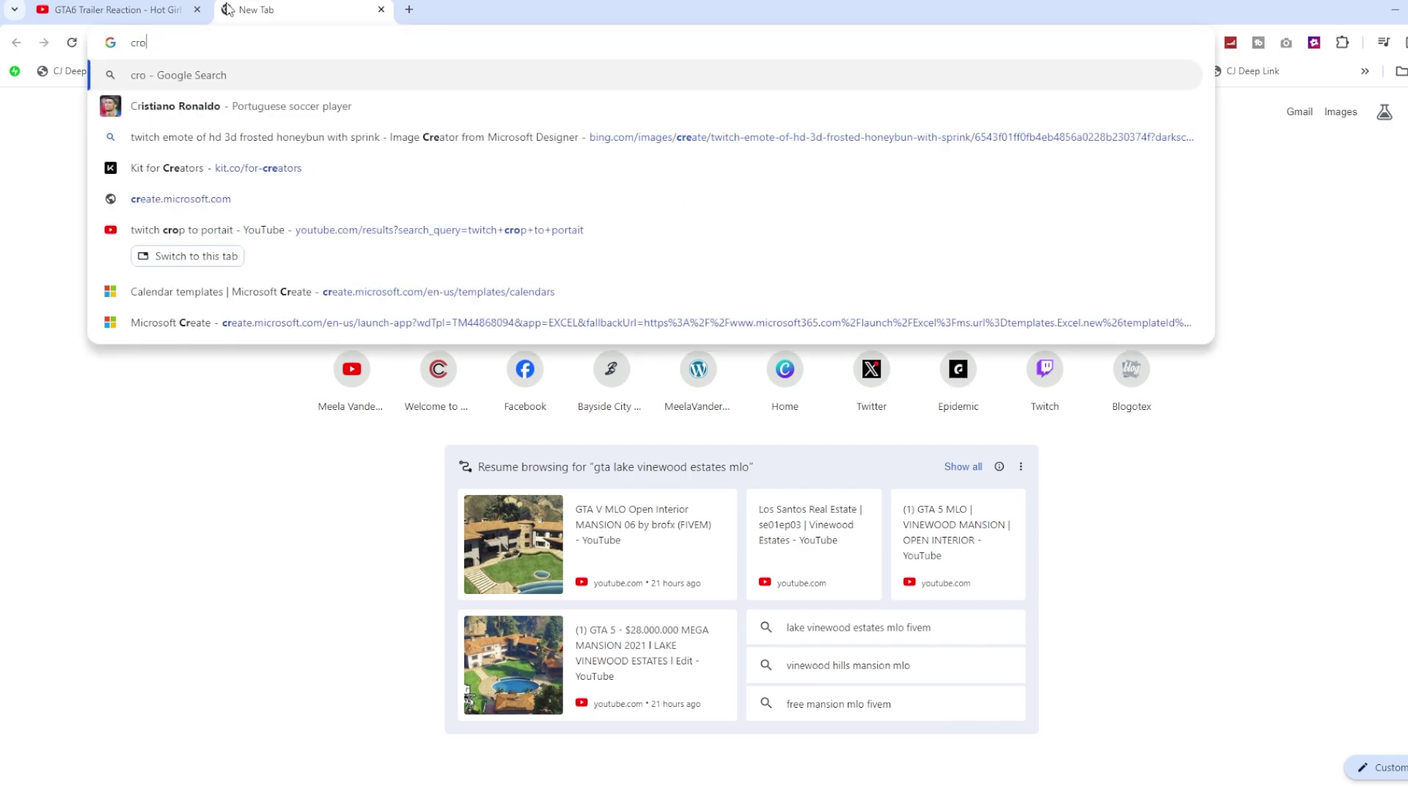
{"action": "type", "text": "ssclip"}
{"action": "key", "text": "Return"}
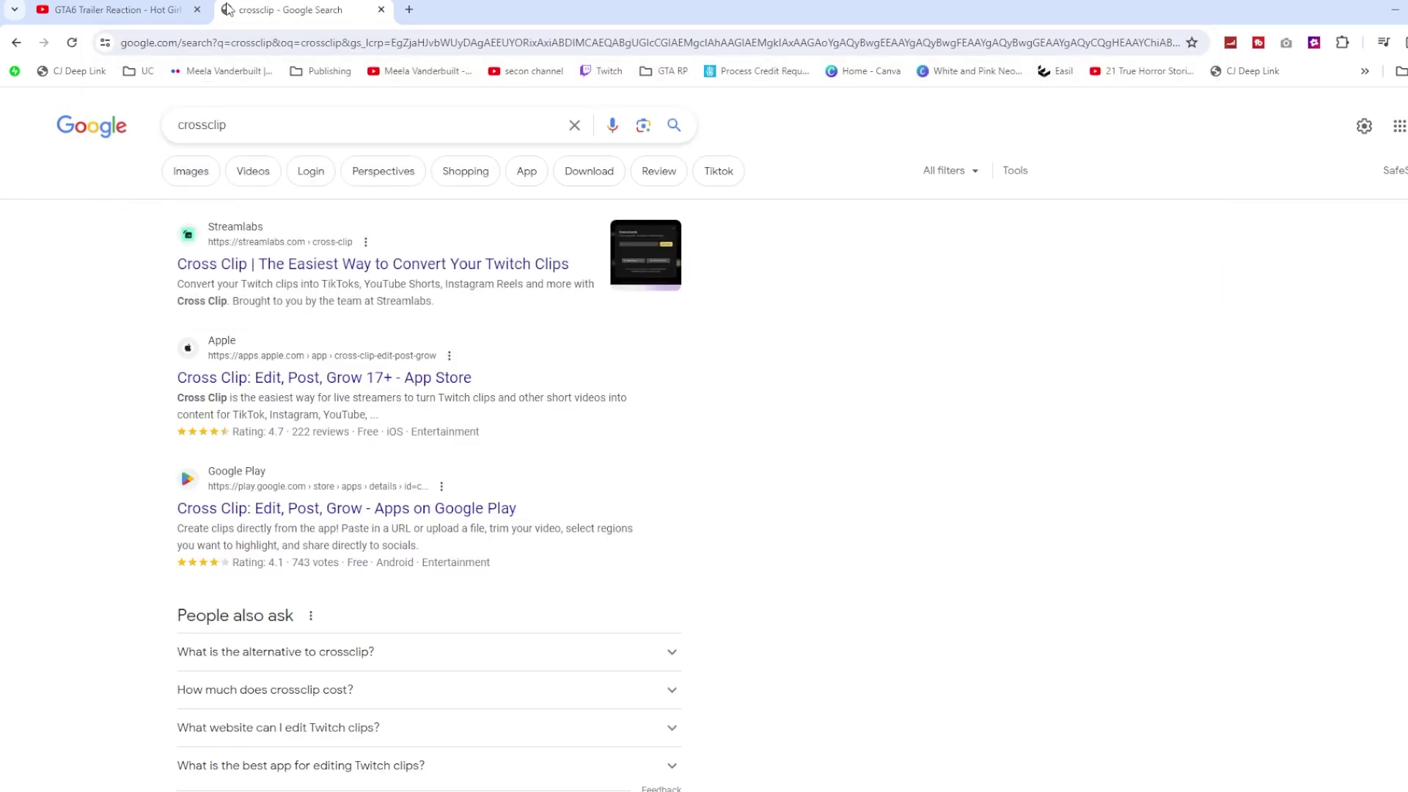
{"action": "left_click", "coordinate": [229, 271]}
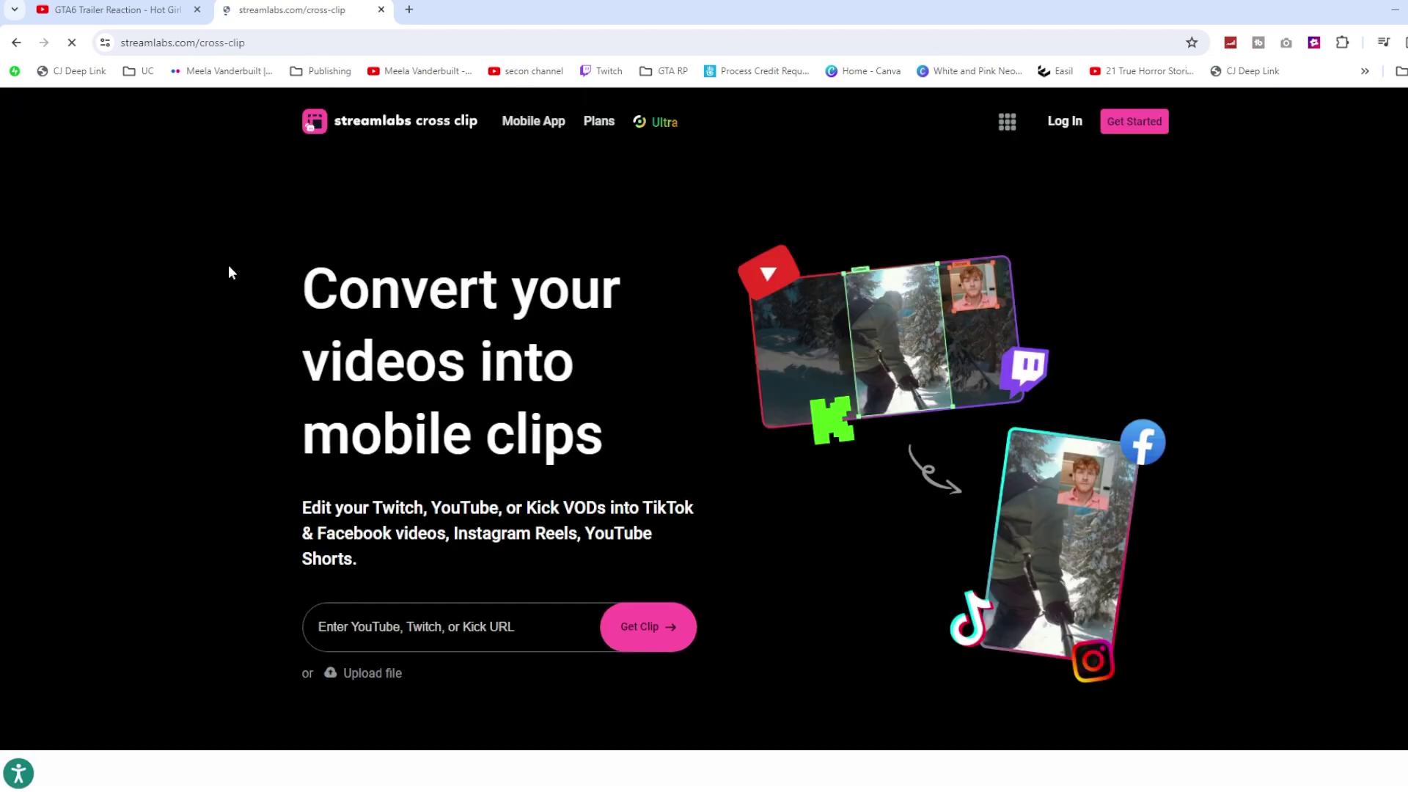
{"action": "left_click", "coordinate": [1061, 126]}
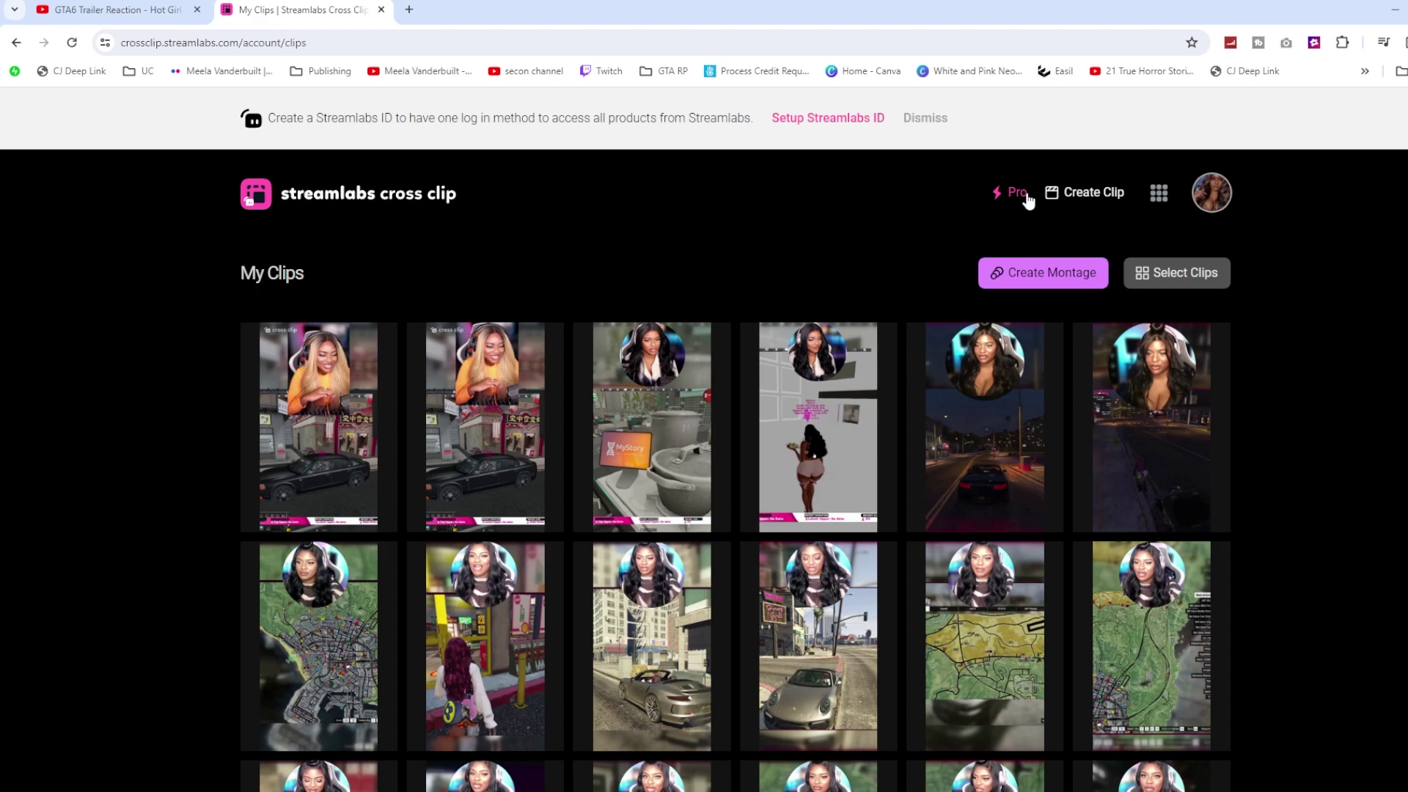
{"action": "left_click", "coordinate": [1226, 204]}
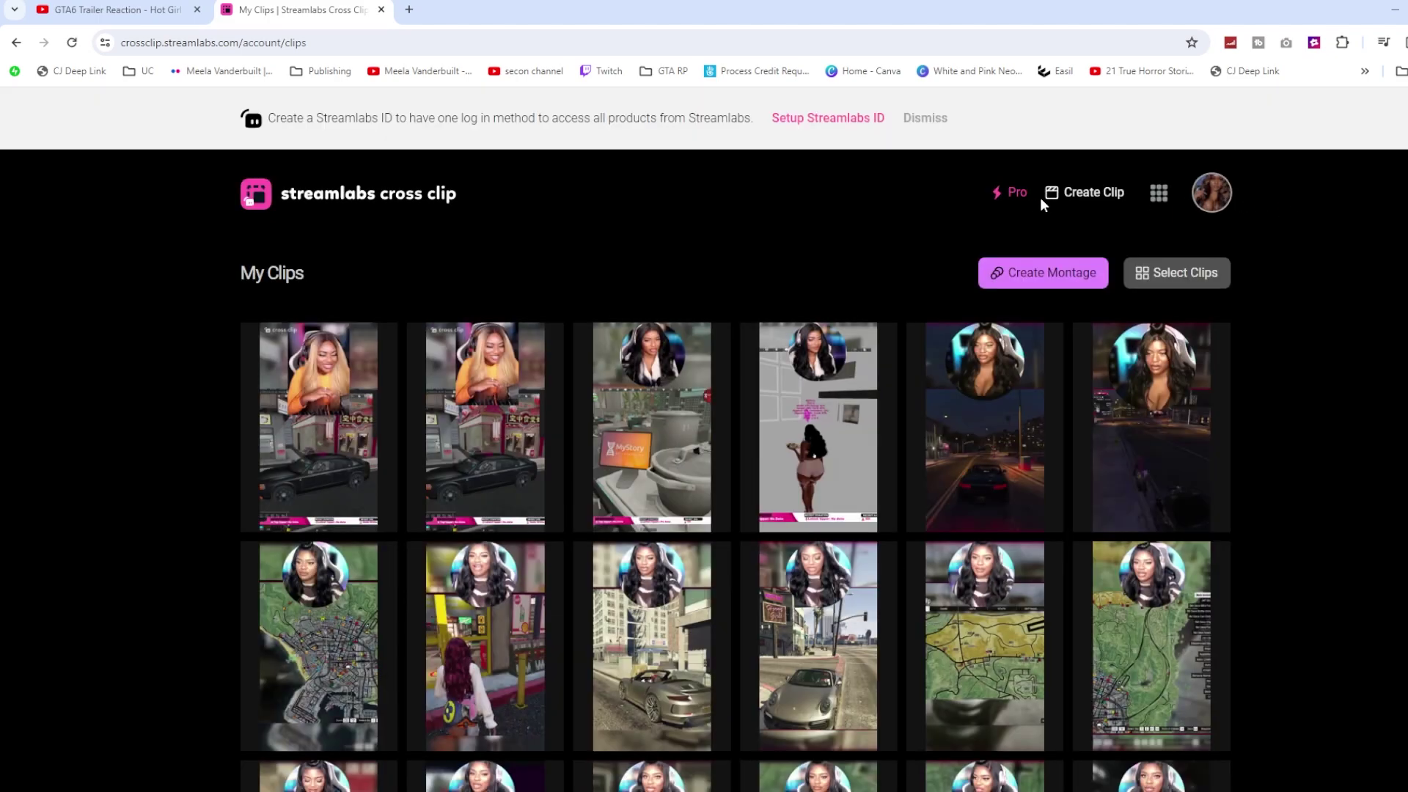
- Create a new Cross Clip from the copied YouTube clip link and load it into the editor
{"action": "left_click", "coordinate": [1076, 194]}
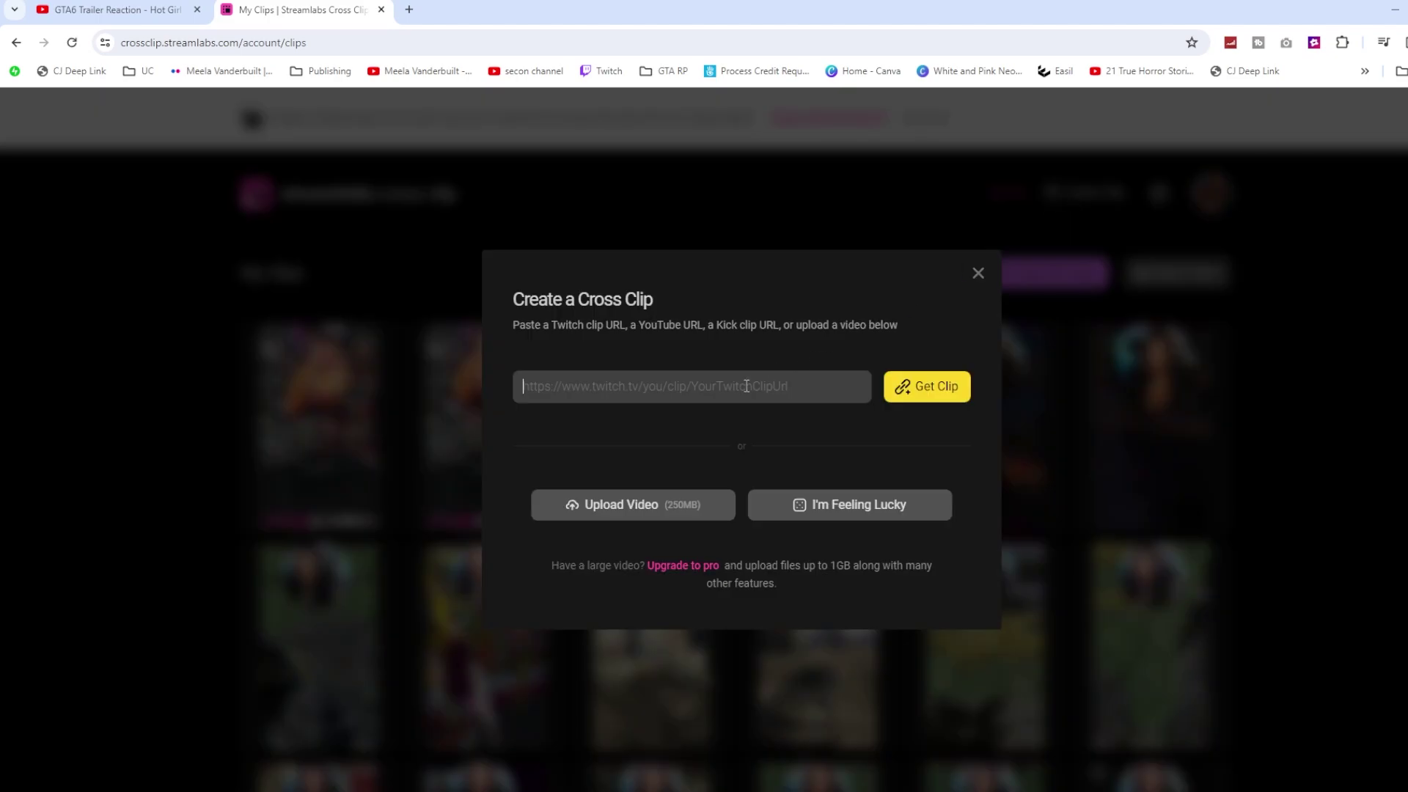
{"action": "key", "text": "ctrl+v"}
{"action": "left_click", "coordinate": [905, 392]}
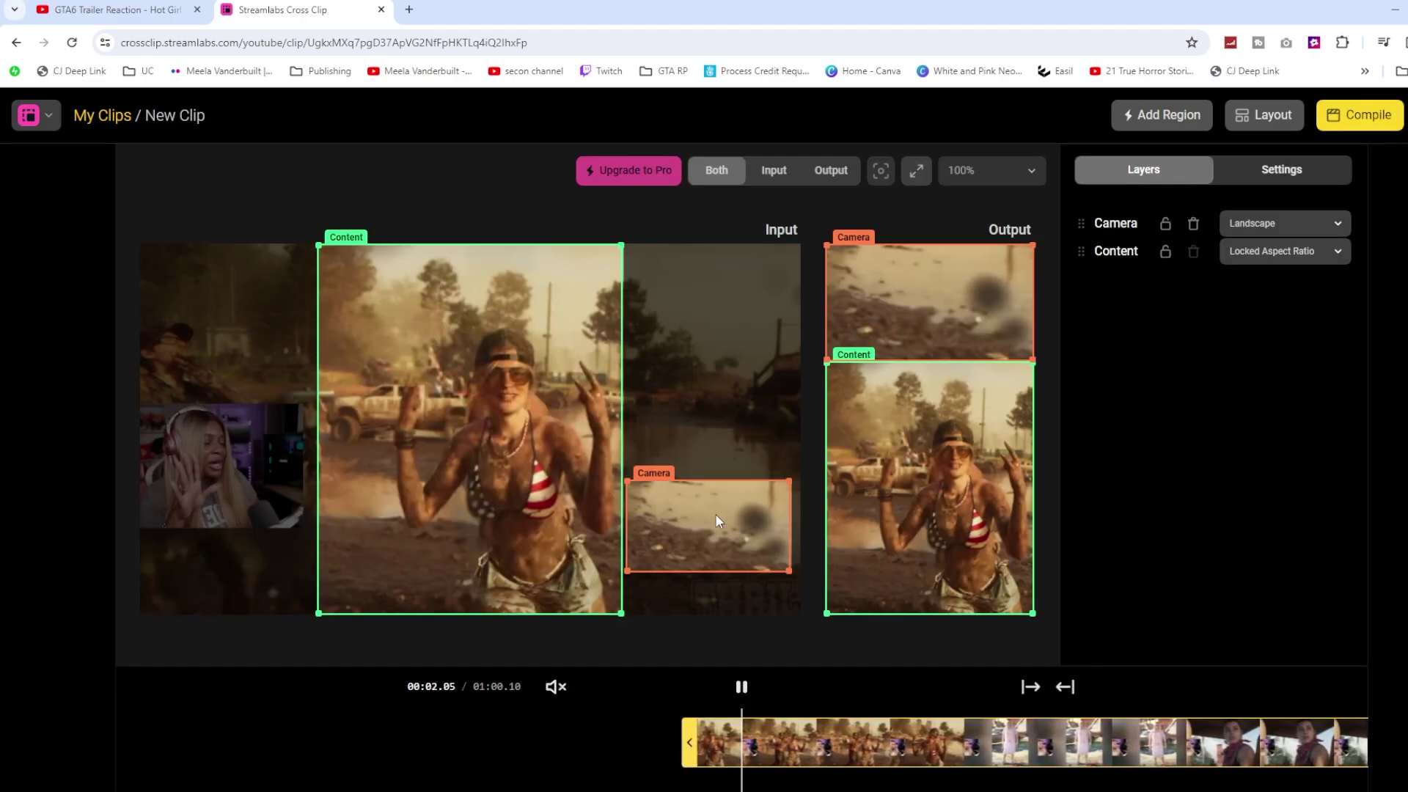
- Position the Camera region over the streamer's webcam in the input video and shift the Content region right to frame the trailer footage
{"action": "left_click_drag", "start_coordinate": [715, 513], "coordinate": [222, 455]}
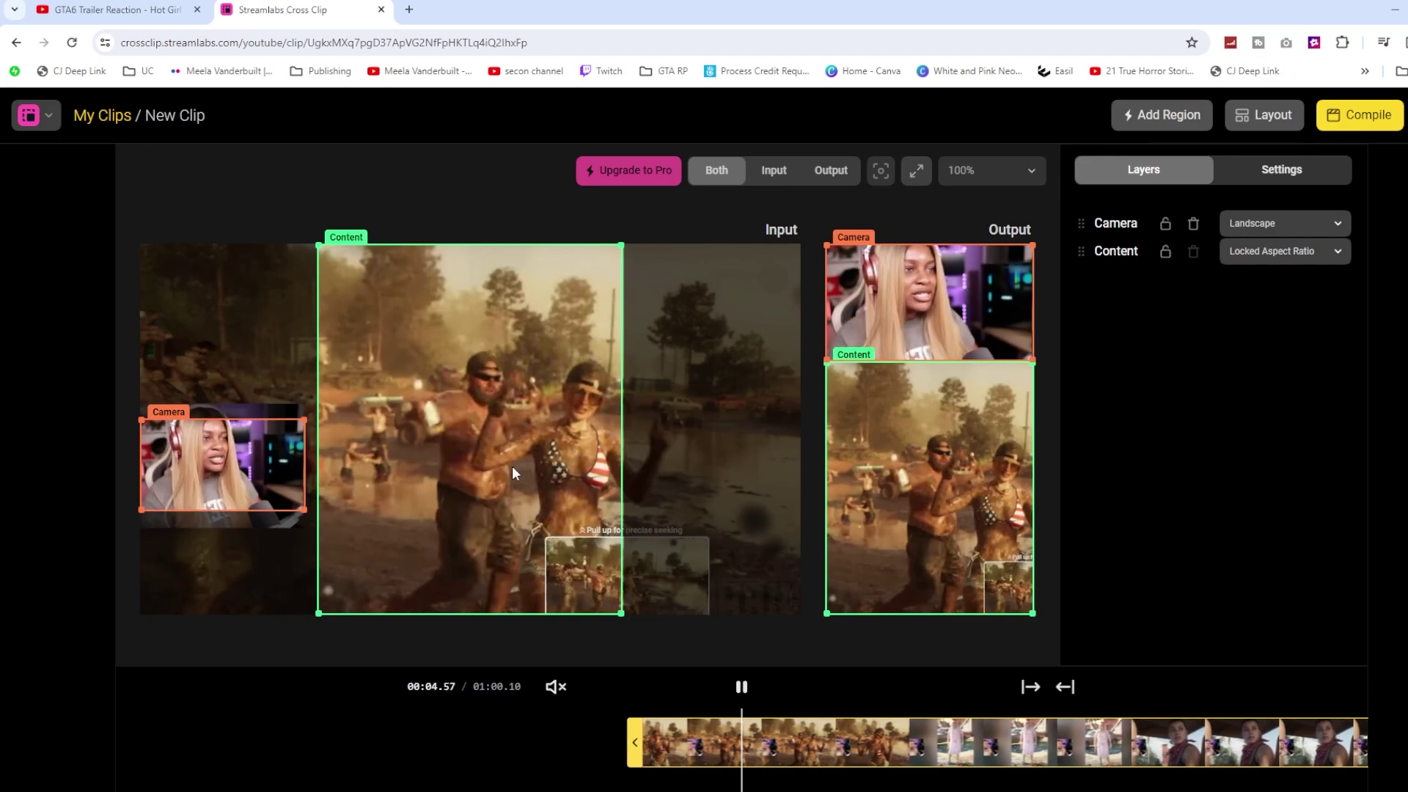
{"action": "left_click_drag", "start_coordinate": [512, 465], "coordinate": [596, 474]}
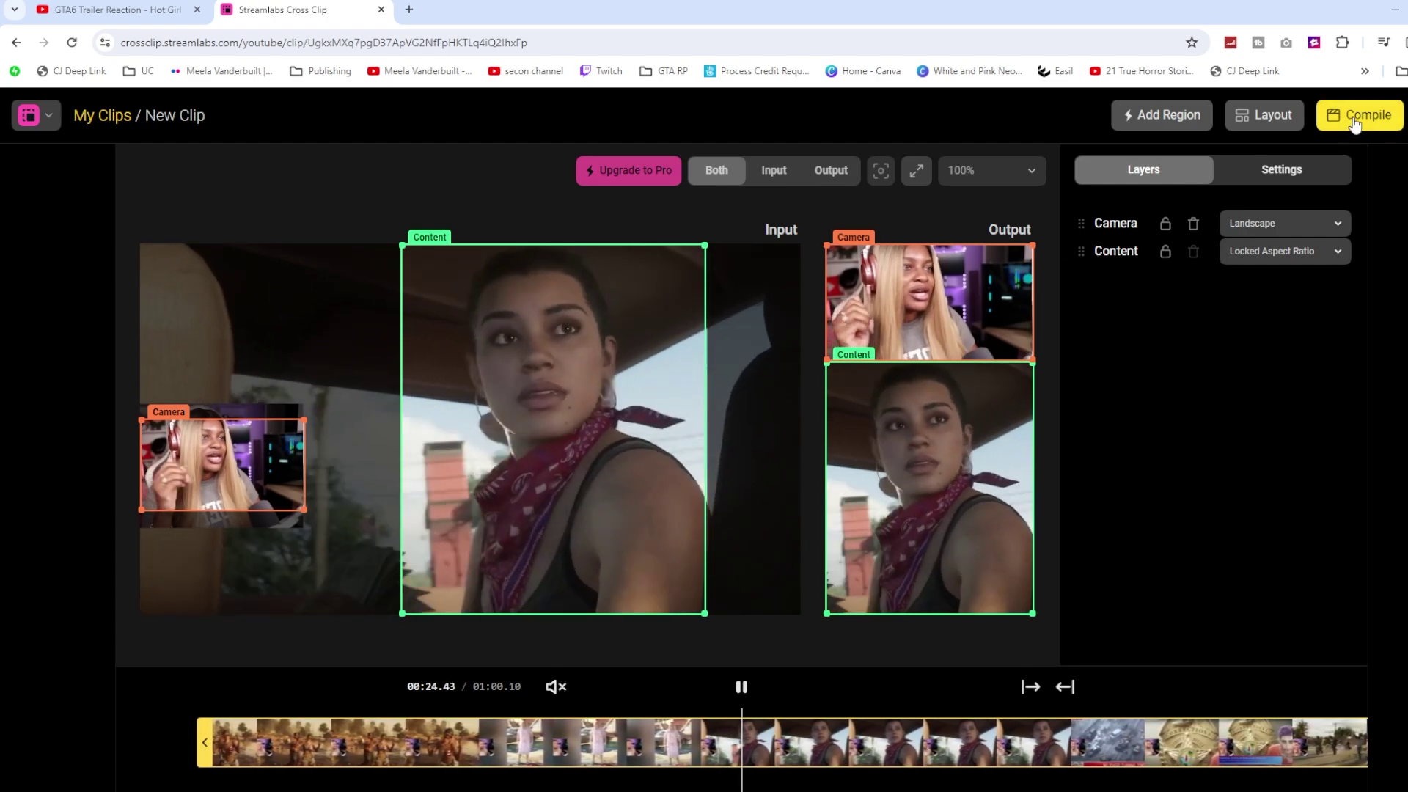
- Compile the clip with the title "random clip" at 30 FPS and 720p quality
{"action": "left_click", "coordinate": [1354, 117]}
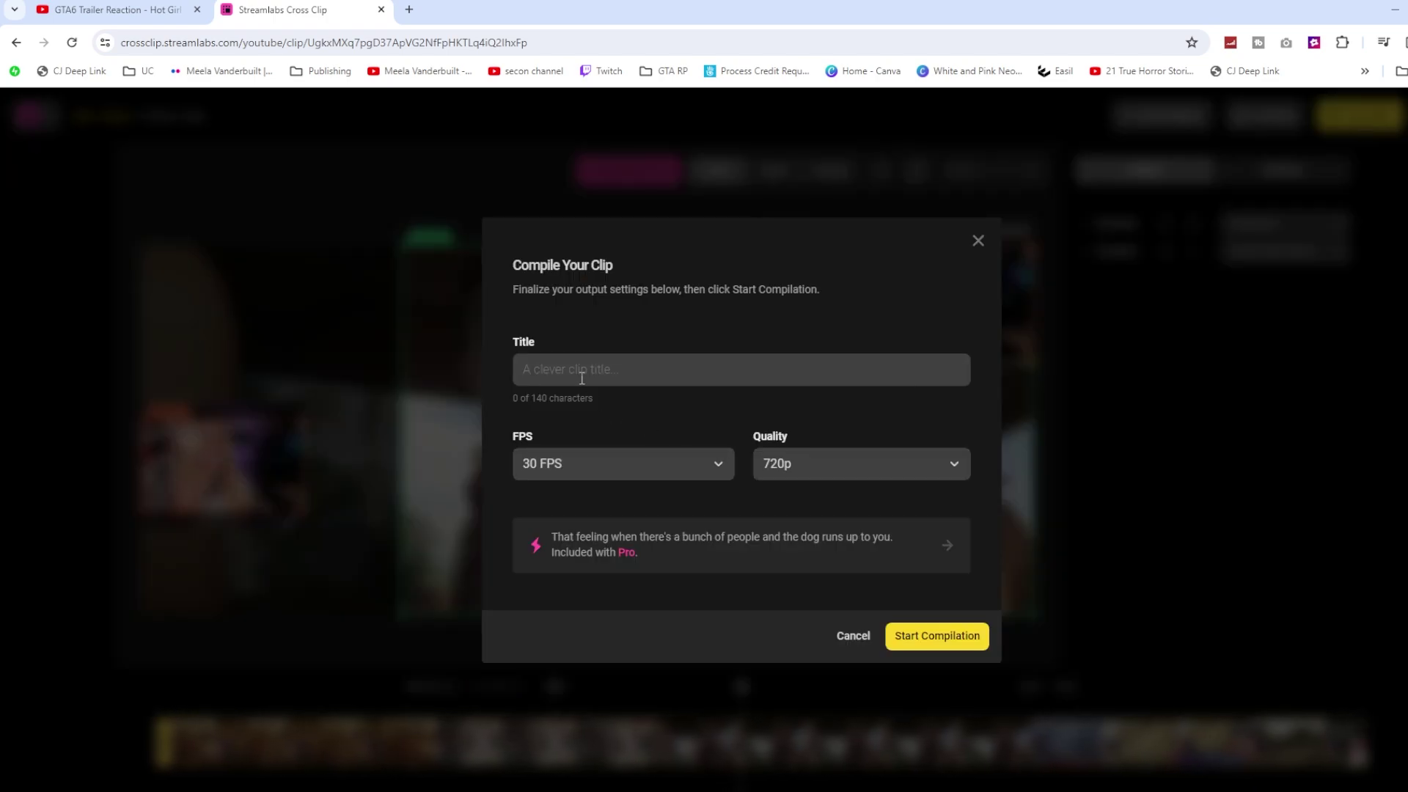
{"action": "type", "text": "random clip"}
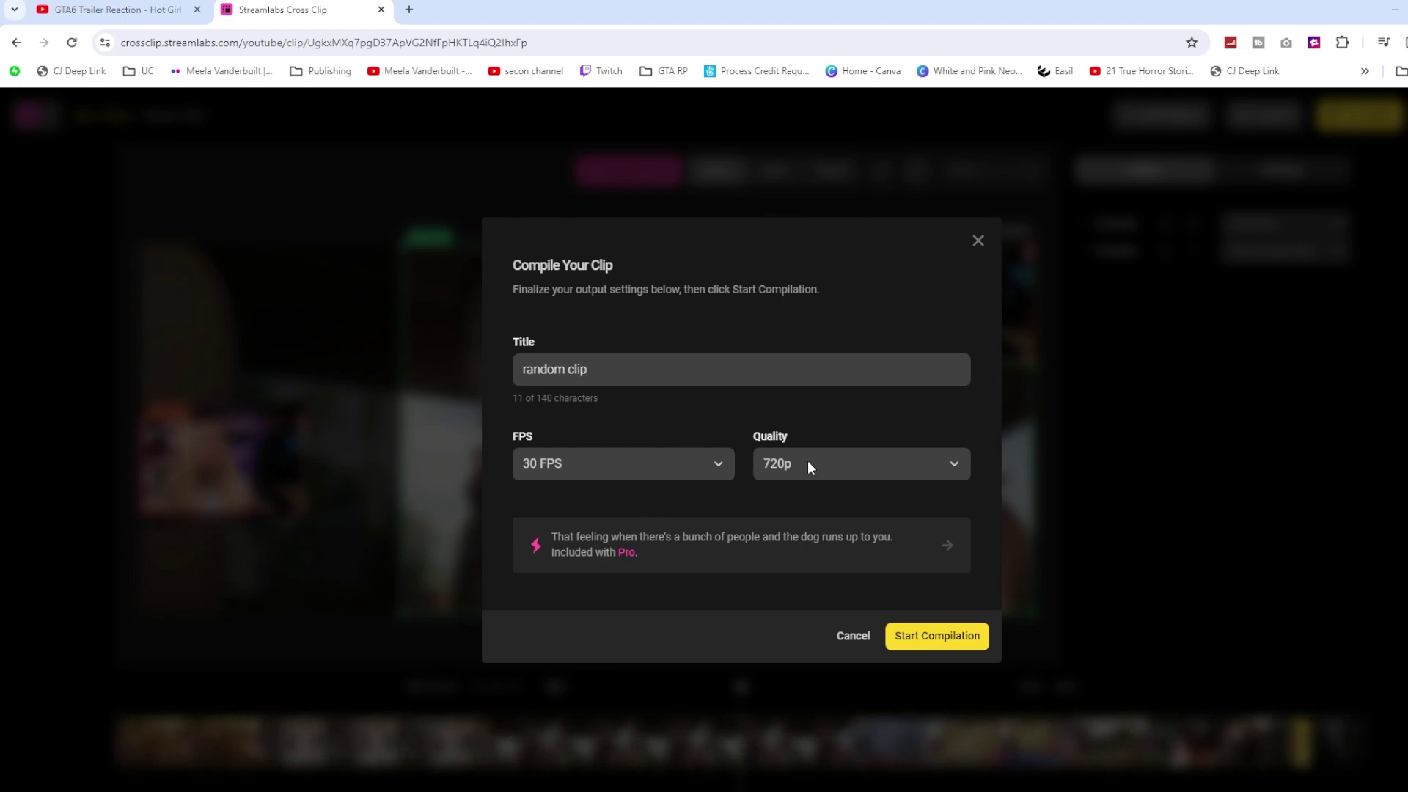
{"action": "left_click", "coordinate": [980, 637]}
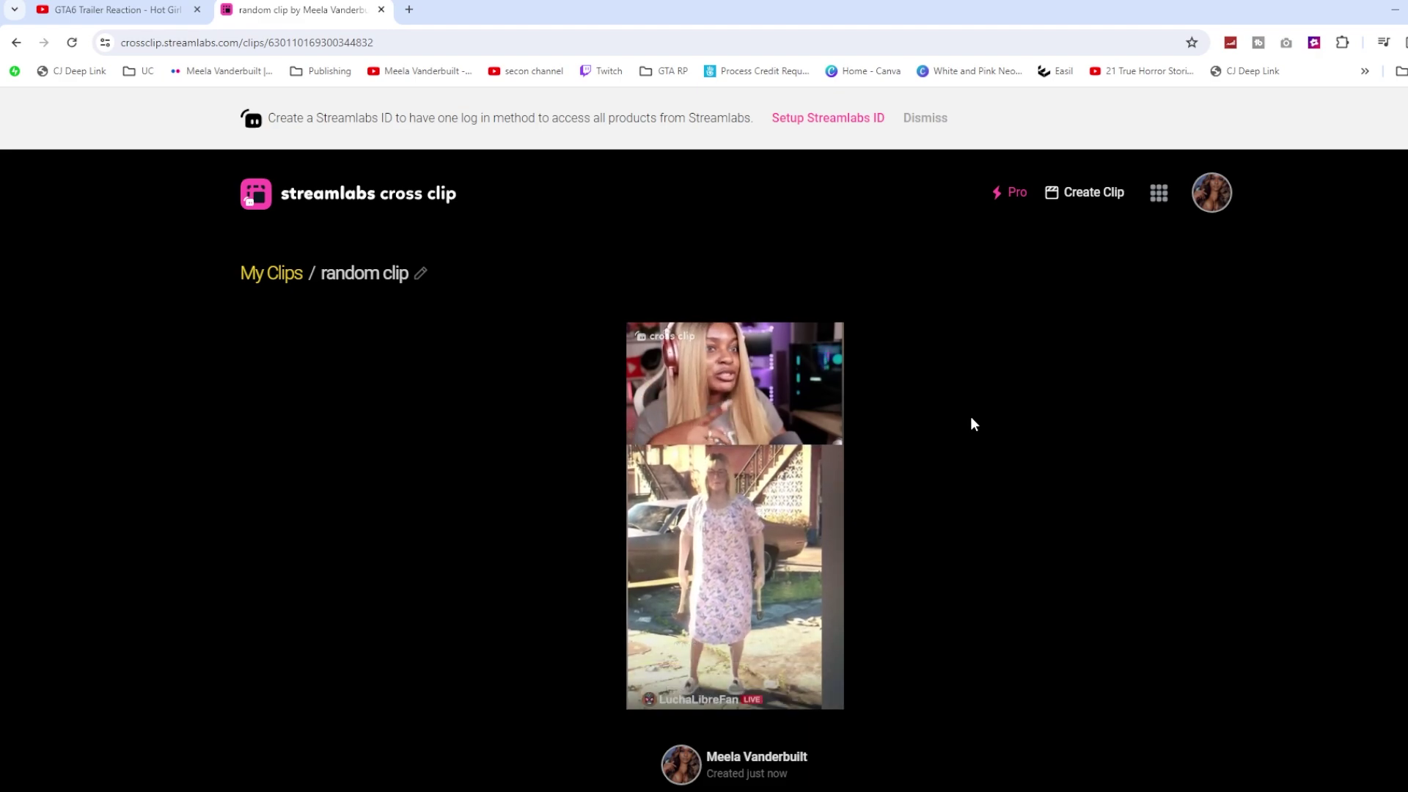
{"action": "mouse_move", "coordinate": [803, 421]}
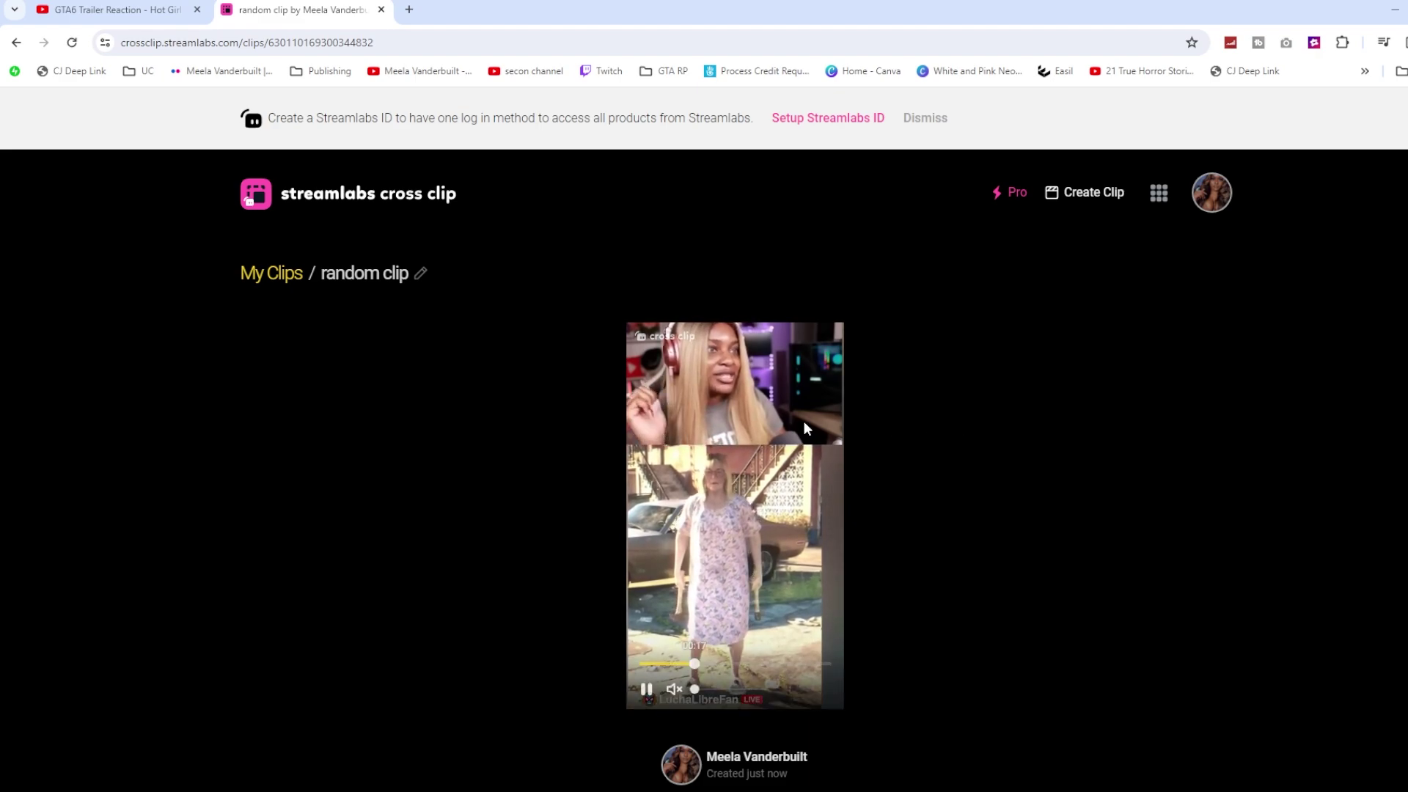